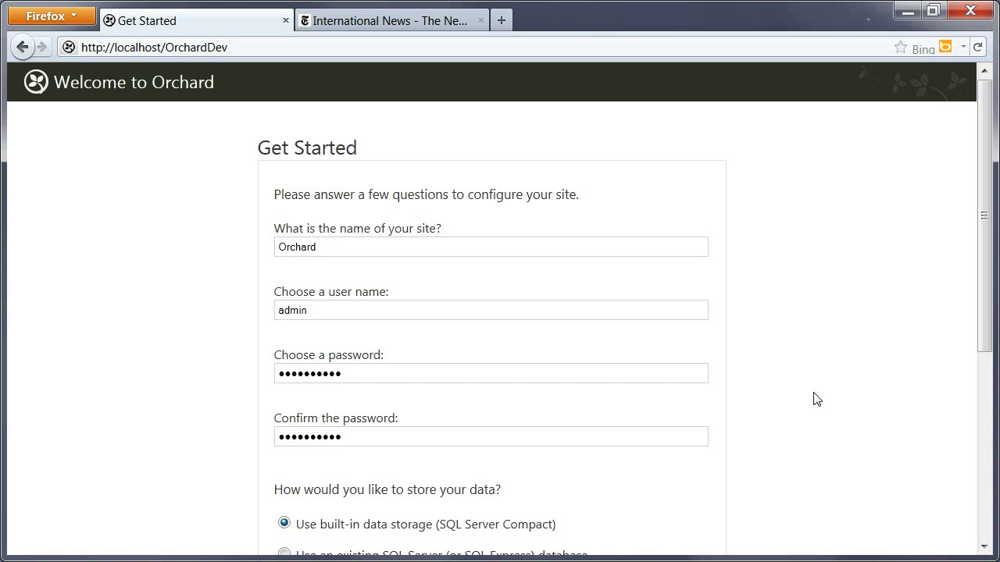
# Step: Finish the Orchard site setup with built-in SQL Server Compact storage and the Default recipe, and update the browser's saved password
pyautogui.scroll(-5, 817, 399)
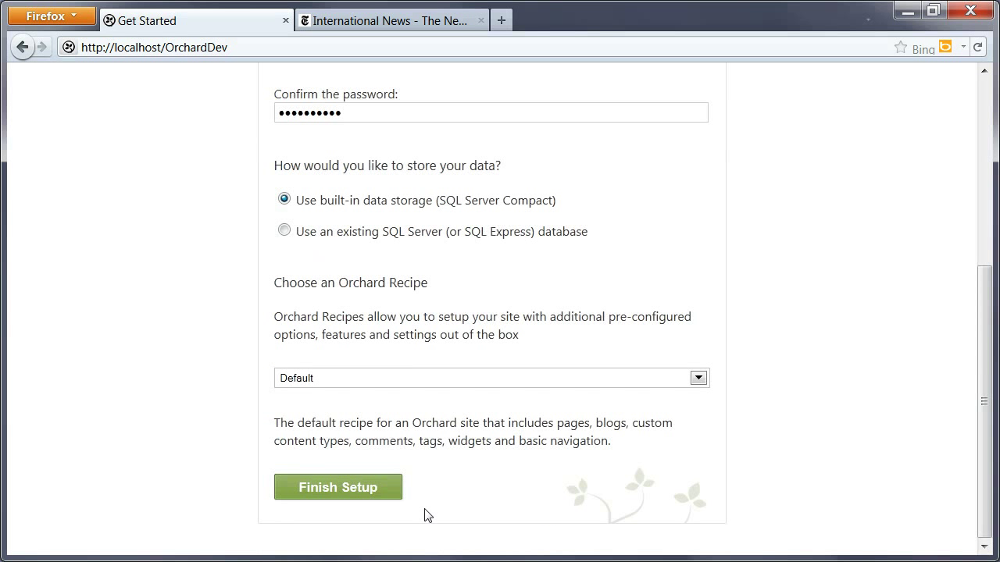
pyautogui.click(355, 488)
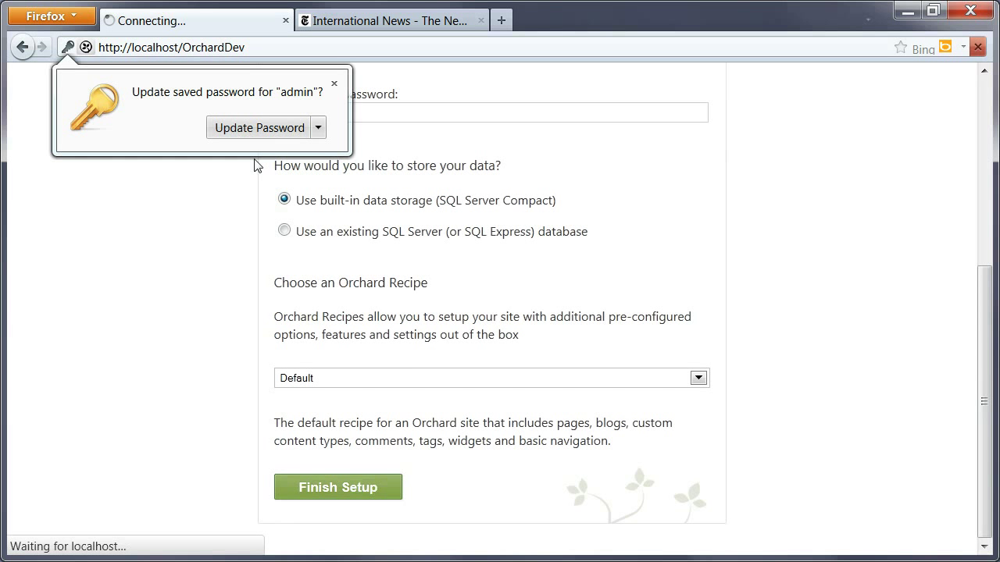
pyautogui.click(217, 134)
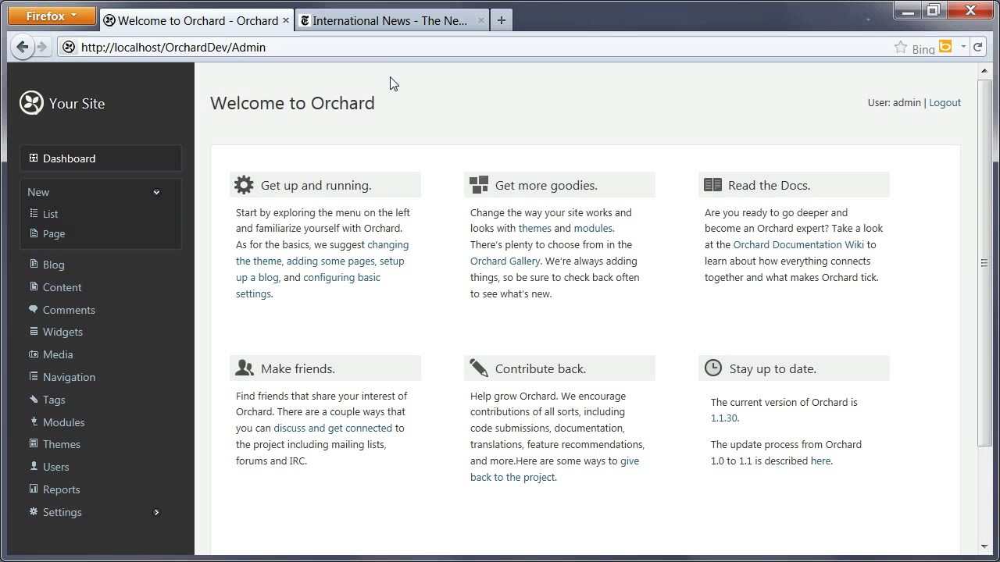
# Step: Create and save a new blog titled "Blog", shown on the main menu with the menu text "Blog"
pyautogui.click(43, 267)
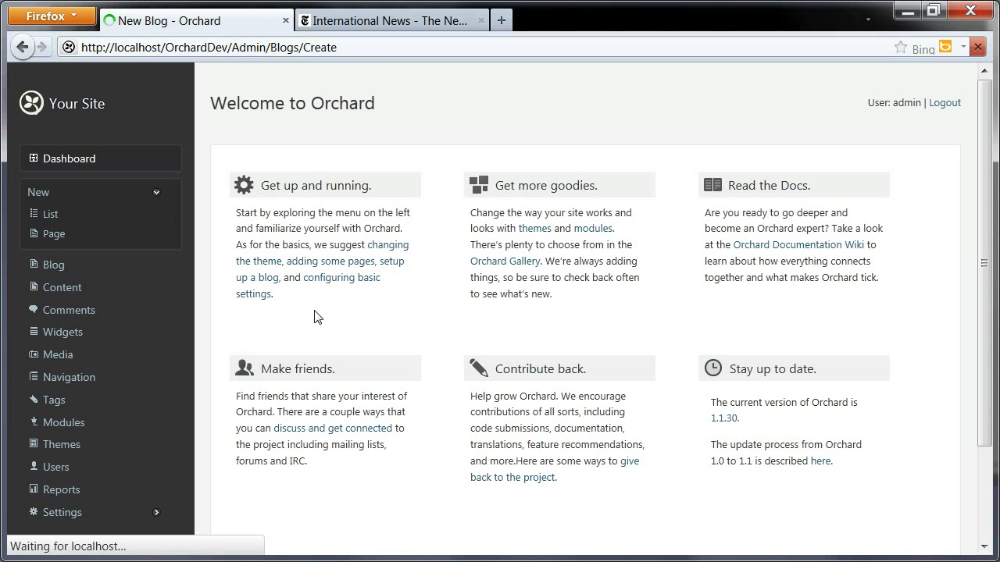
pyautogui.click(409, 186)
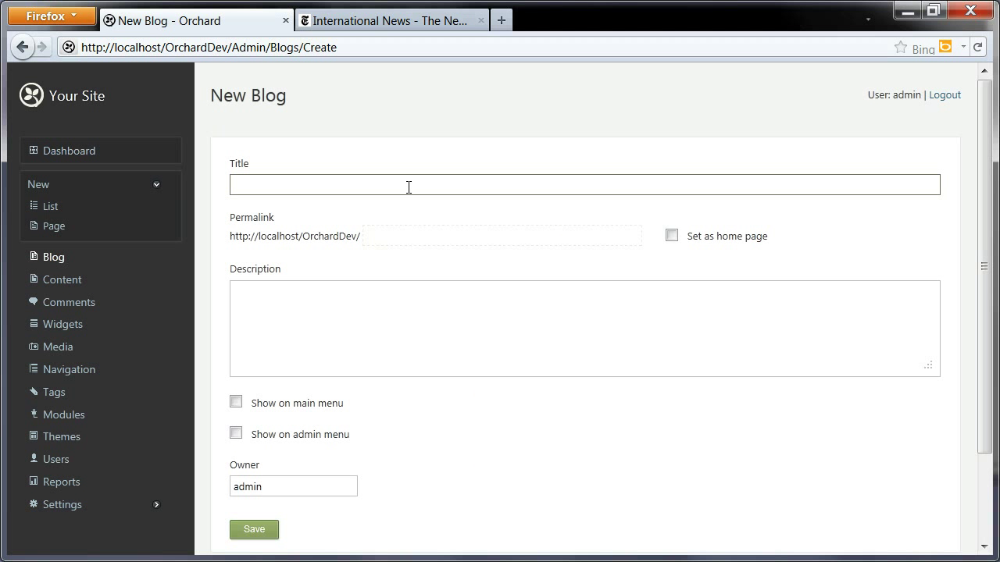
pyautogui.write('Blog')
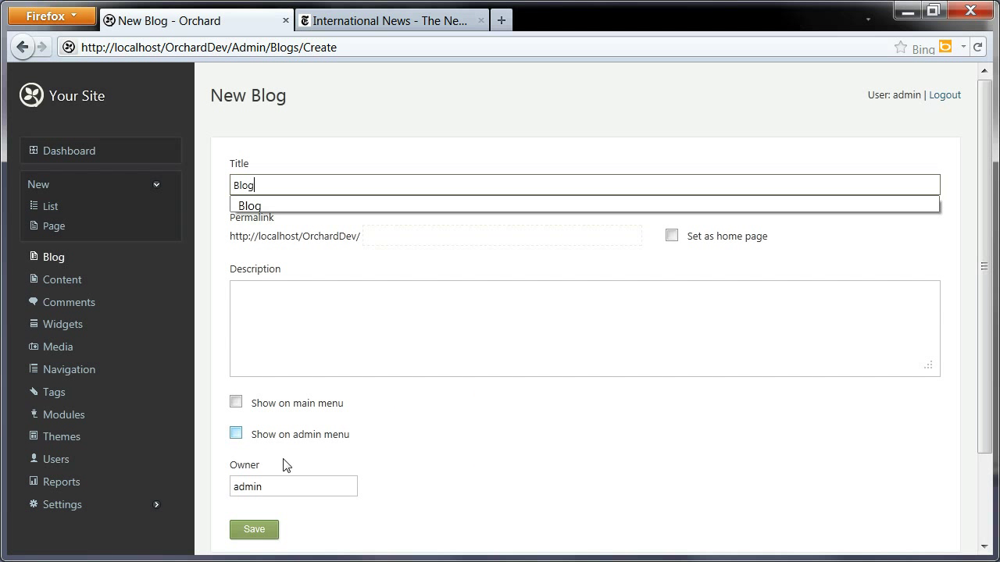
pyautogui.click(236, 403)
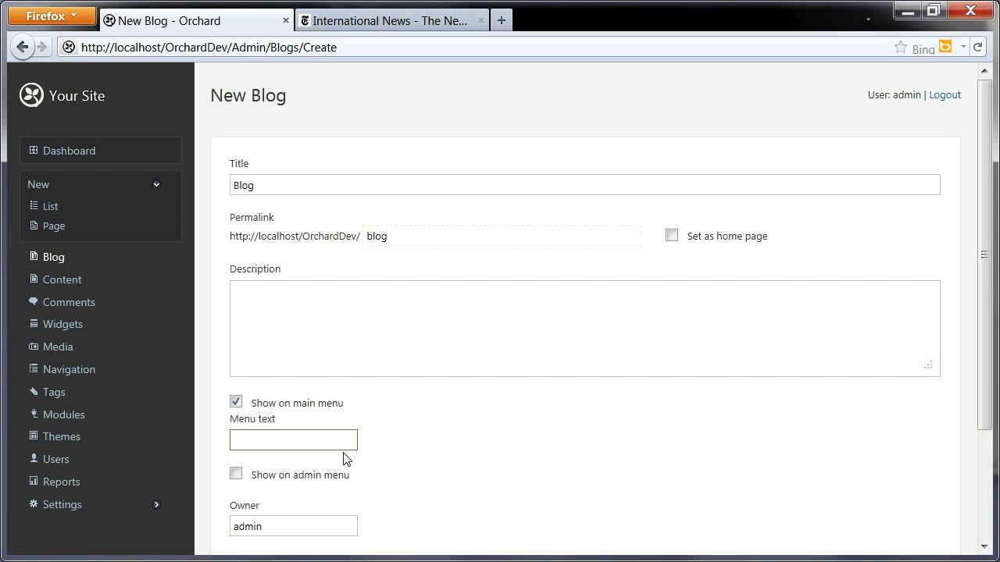
pyautogui.write('Blog')
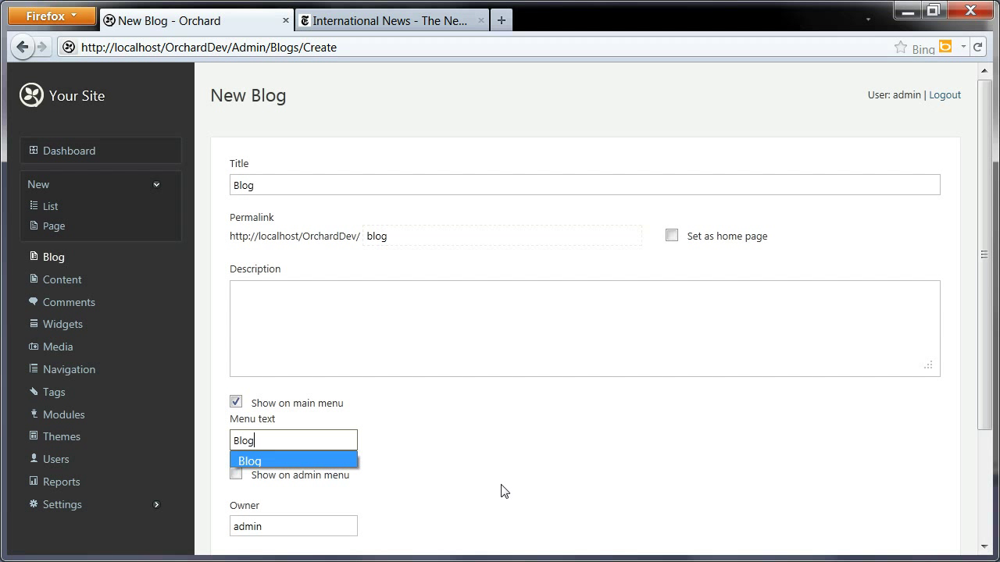
pyautogui.scroll(-3, 504, 491)
pyautogui.click(266, 425)
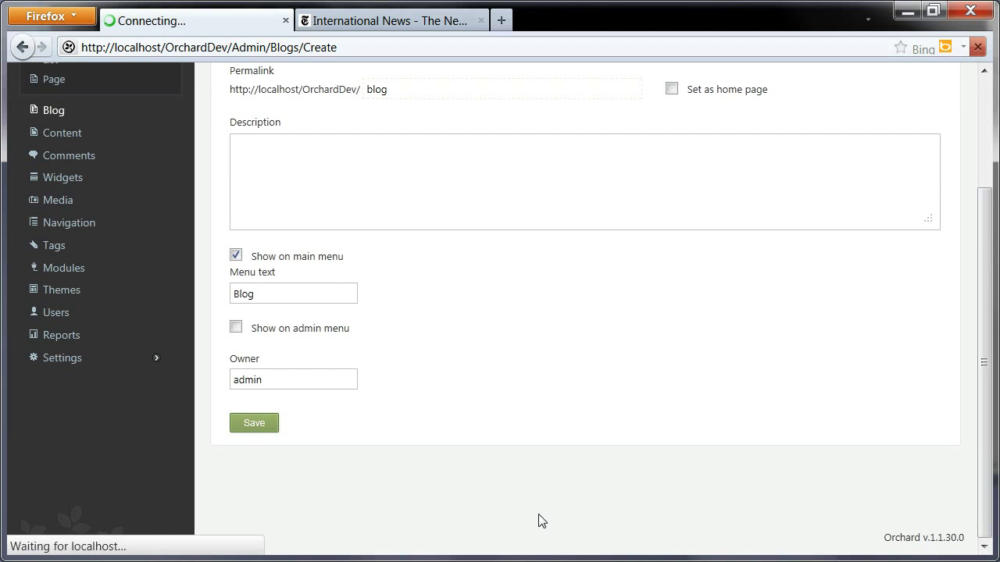
pyautogui.hotkey('alt', 'Tab')
pyautogui.press('Up')
pyautogui.press('Return')
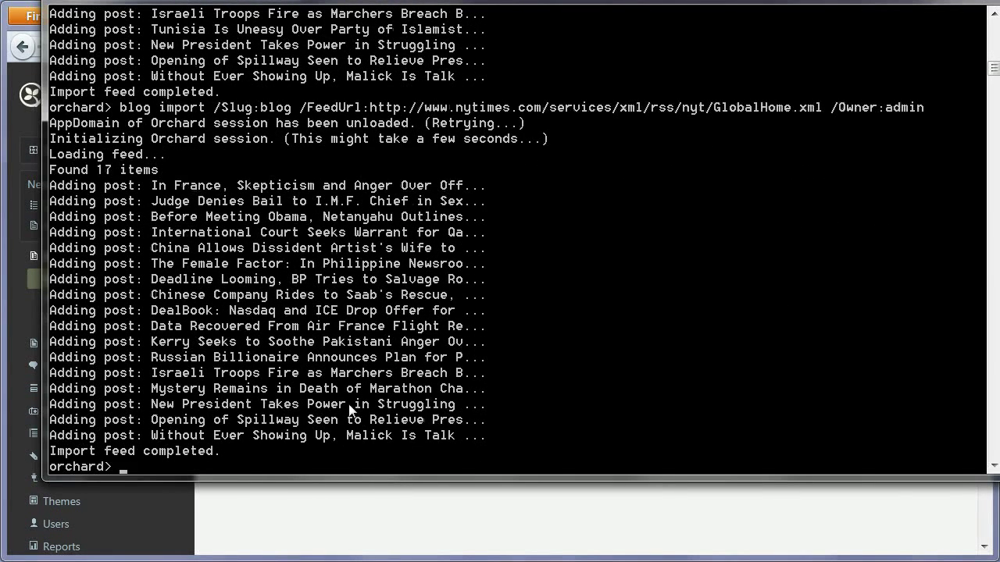
pyautogui.click(229, 539)
pyautogui.click(55, 283)
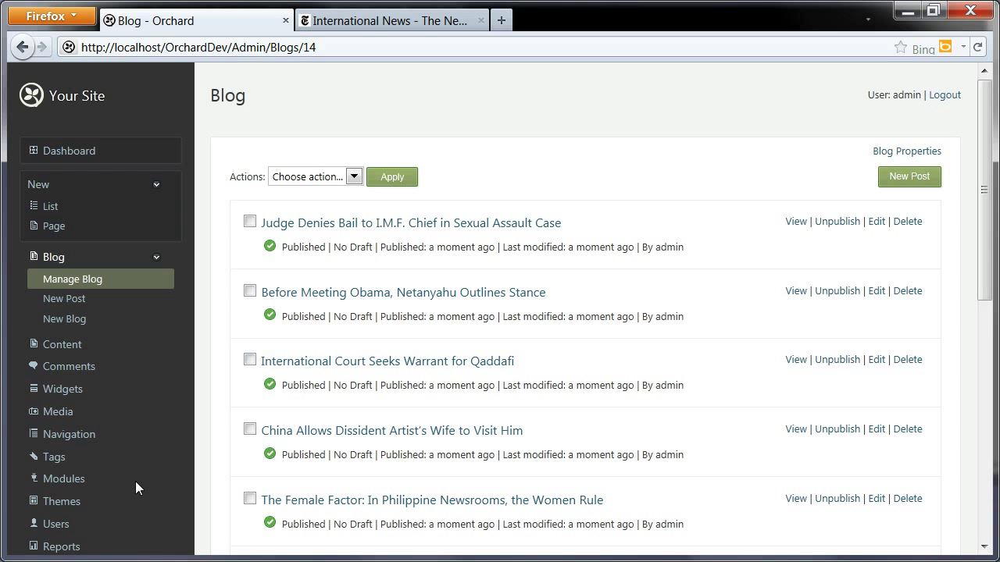
# Step: Search the Orchard module gallery for "taxonomies"
pyautogui.click(64, 479)
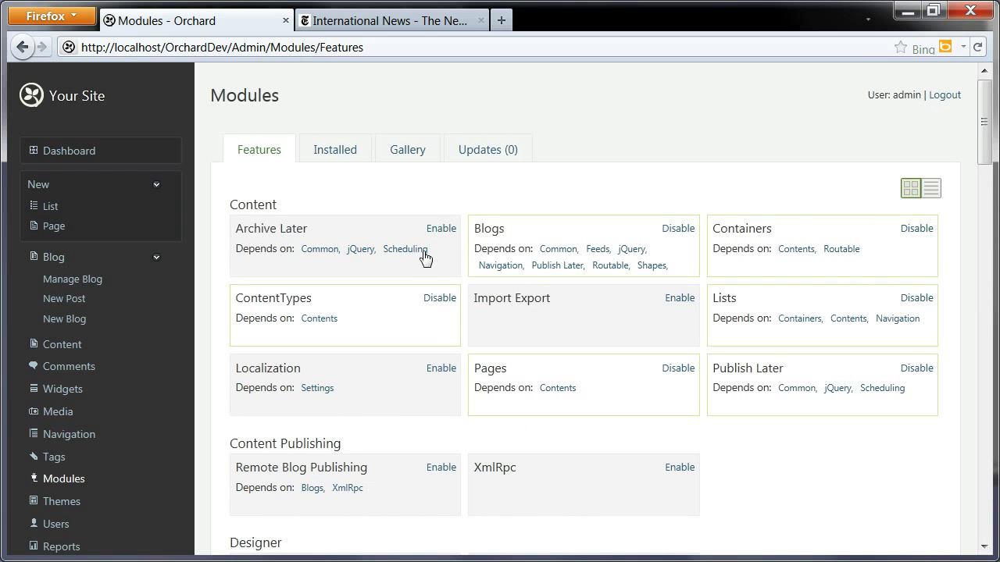
pyautogui.click(407, 150)
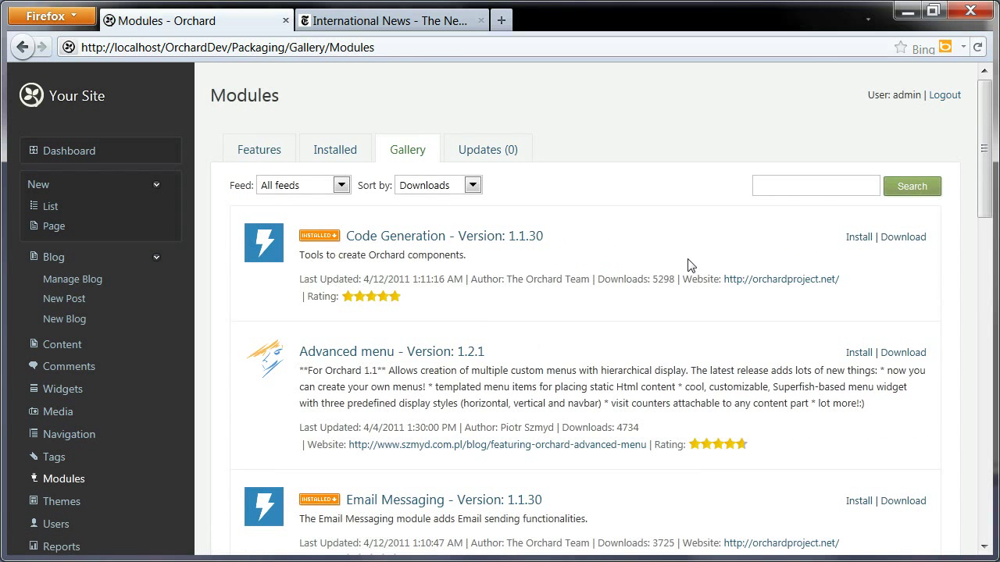
pyautogui.click(821, 182)
pyautogui.write('taxonomies')
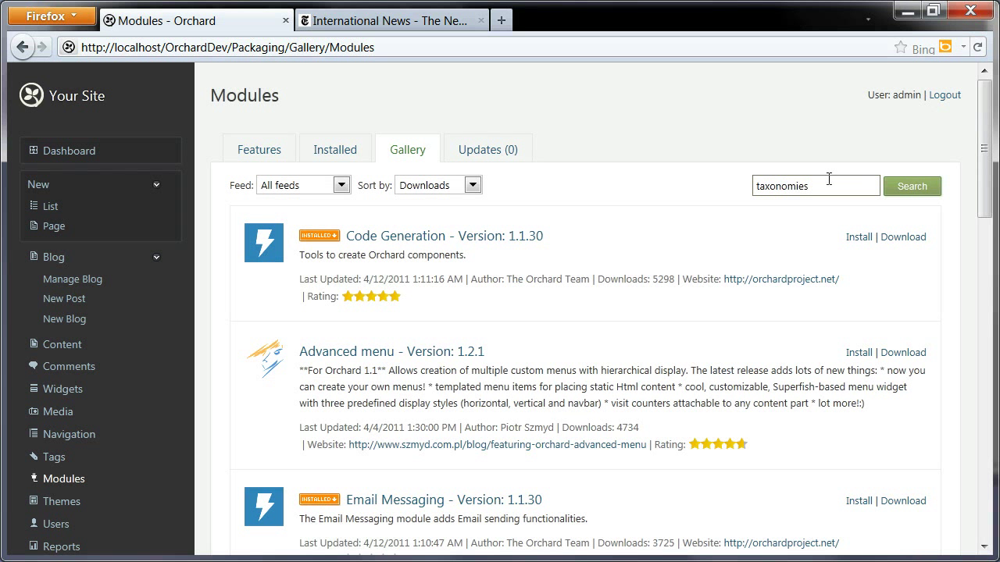
pyautogui.click(908, 187)
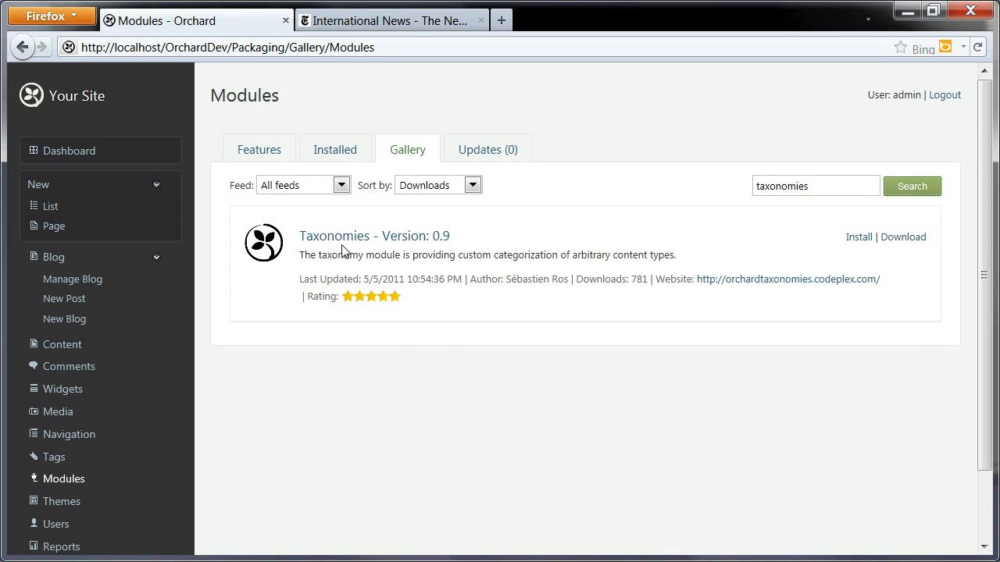
# Step: Install the Taxonomies 0.9 module from the gallery and enable its Taxonomies feature
pyautogui.click(856, 239)
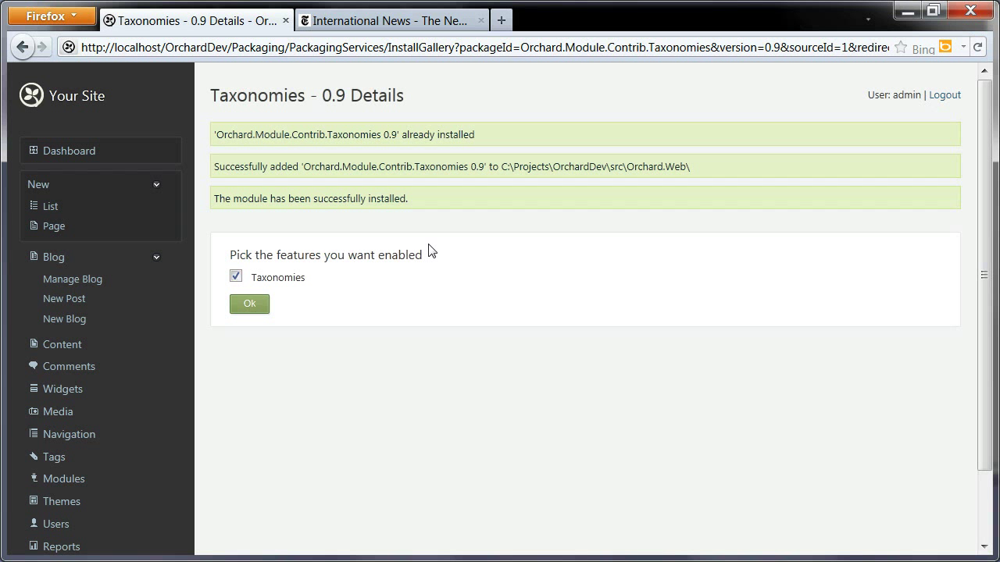
pyautogui.click(255, 308)
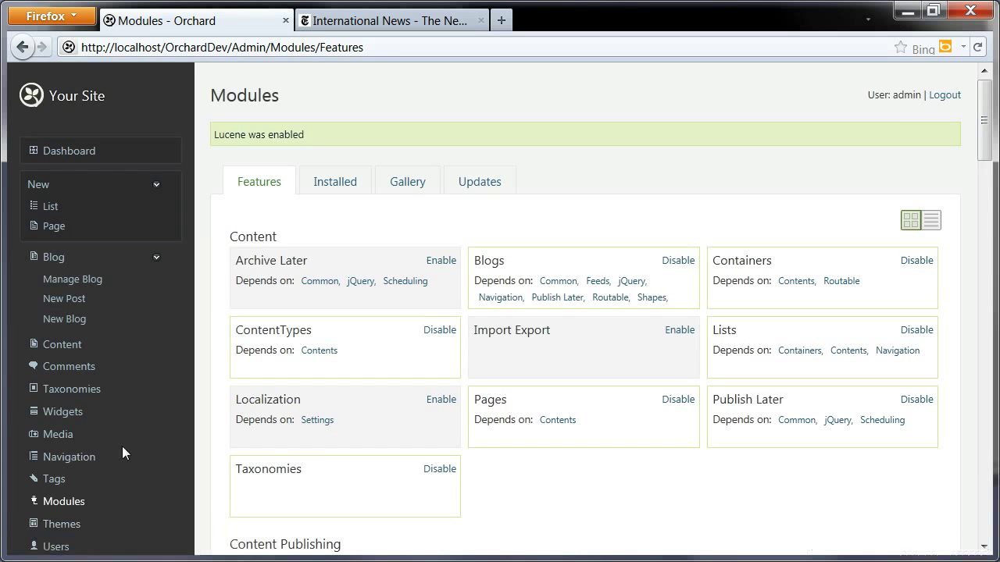
pyautogui.scroll(-3, 121, 446)
pyautogui.scroll(3, 122, 446)
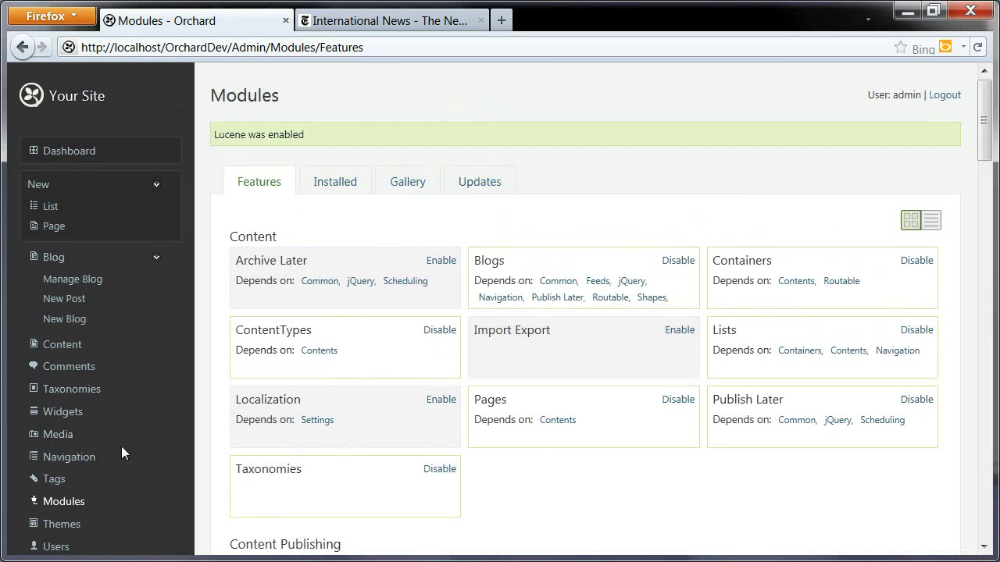
# Step: Check the section structure on the New York Times World page and create a new taxonomy titled "Section"
pyautogui.click(83, 391)
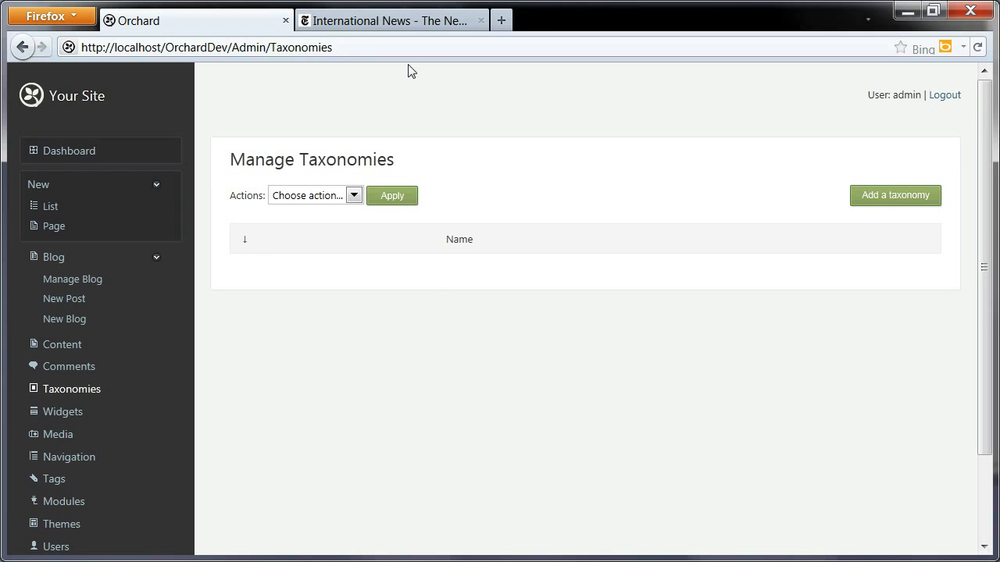
pyautogui.click(399, 25)
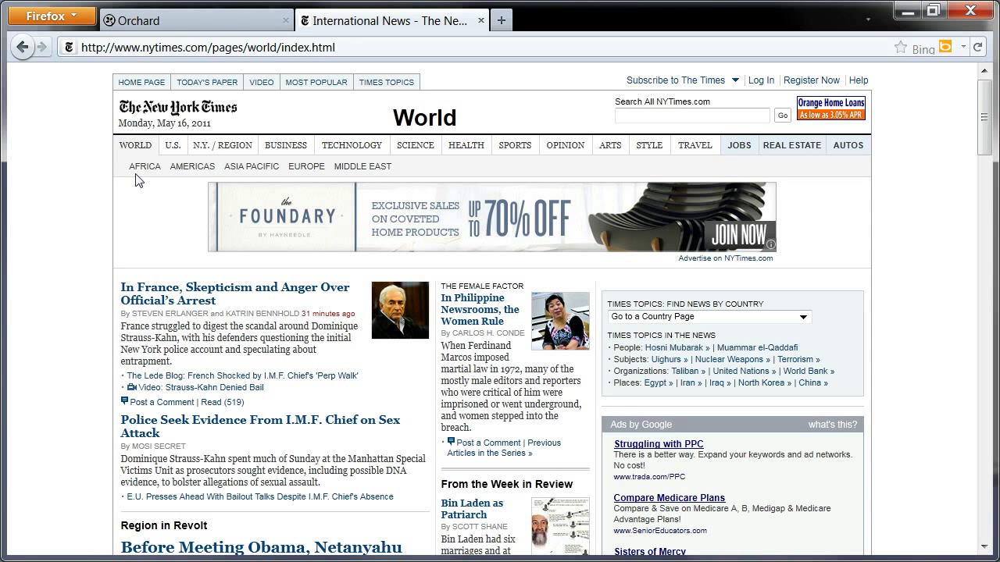
pyautogui.click(173, 24)
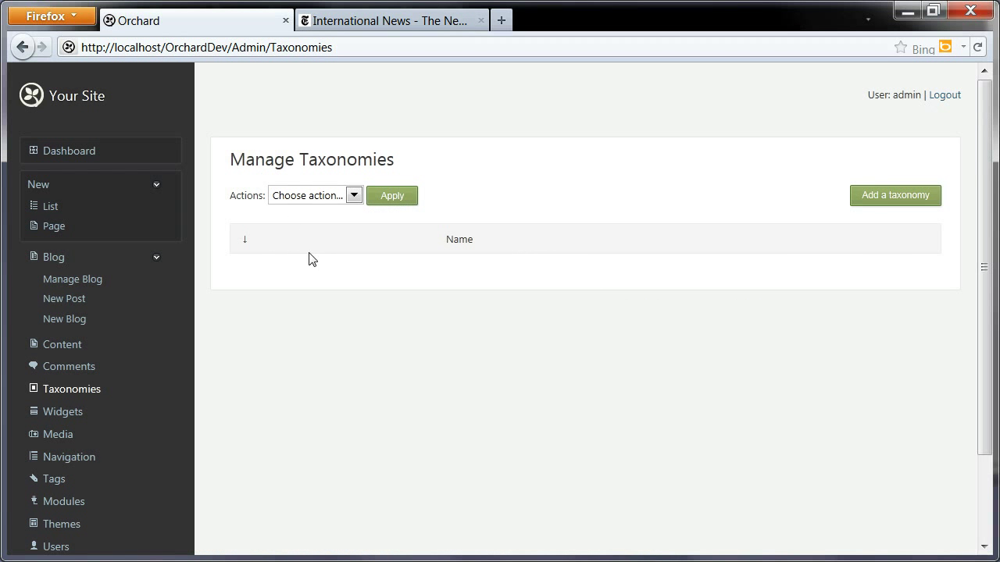
pyautogui.click(887, 201)
pyautogui.click(334, 219)
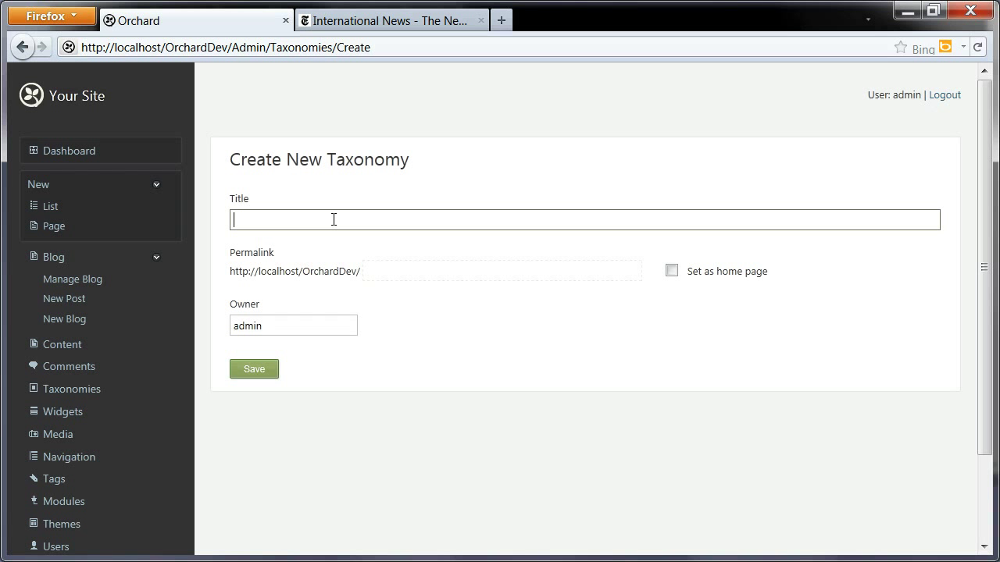
pyautogui.write('Section')
pyautogui.click(274, 370)
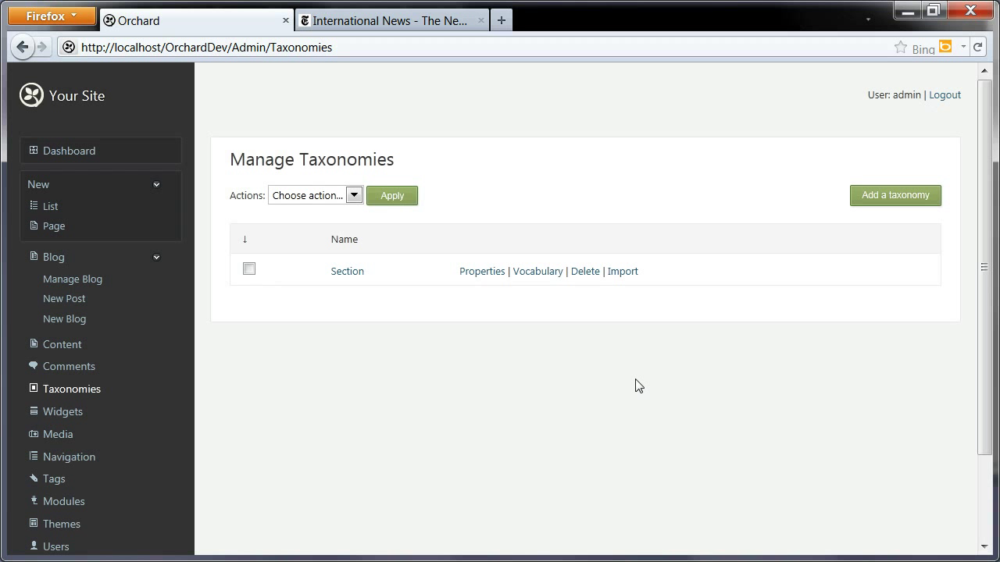
# Step: Add a selectable top-level term titled "World" to the Section taxonomy's vocabulary and save it
pyautogui.click(543, 278)
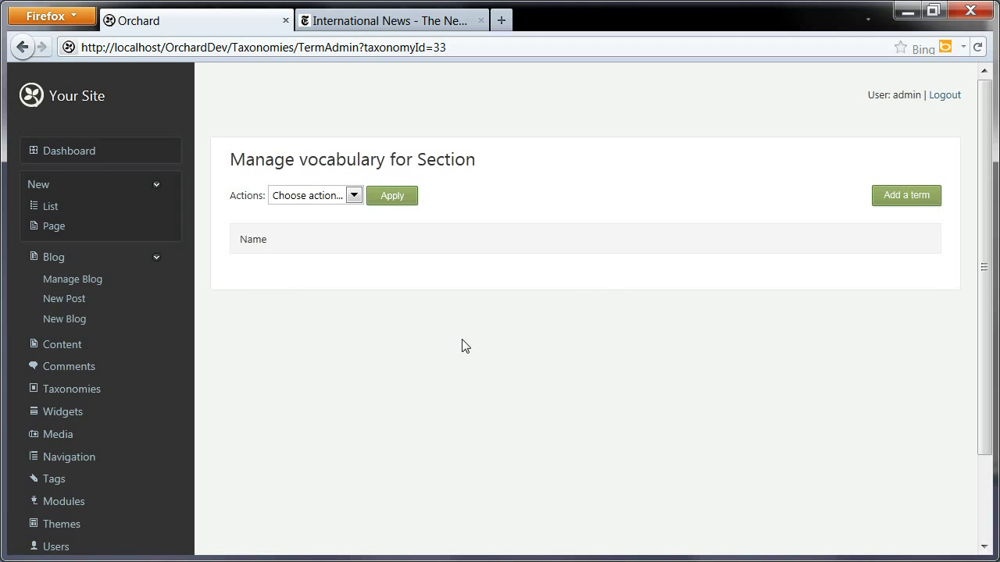
pyautogui.click(919, 200)
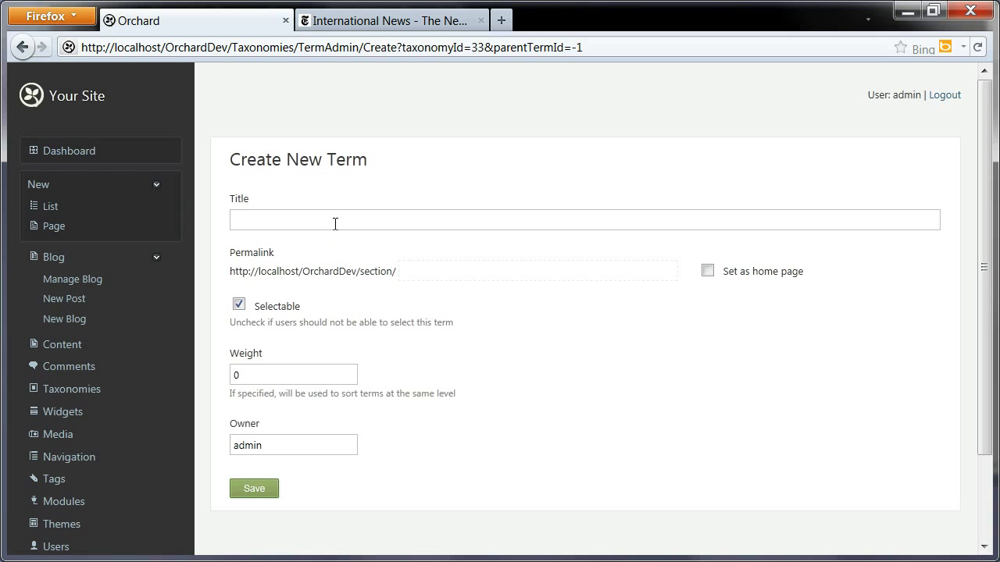
pyautogui.click(335, 224)
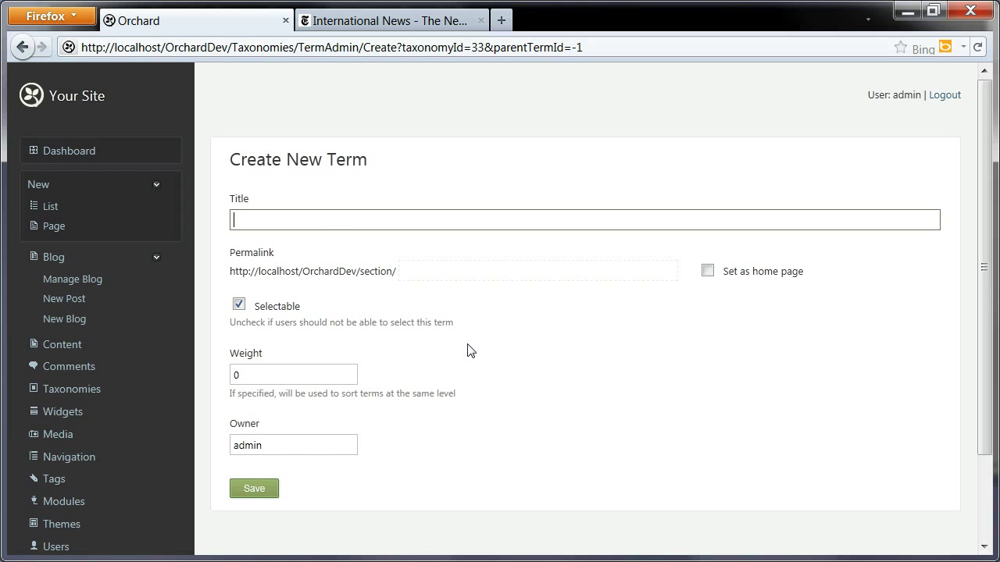
pyautogui.write('World')
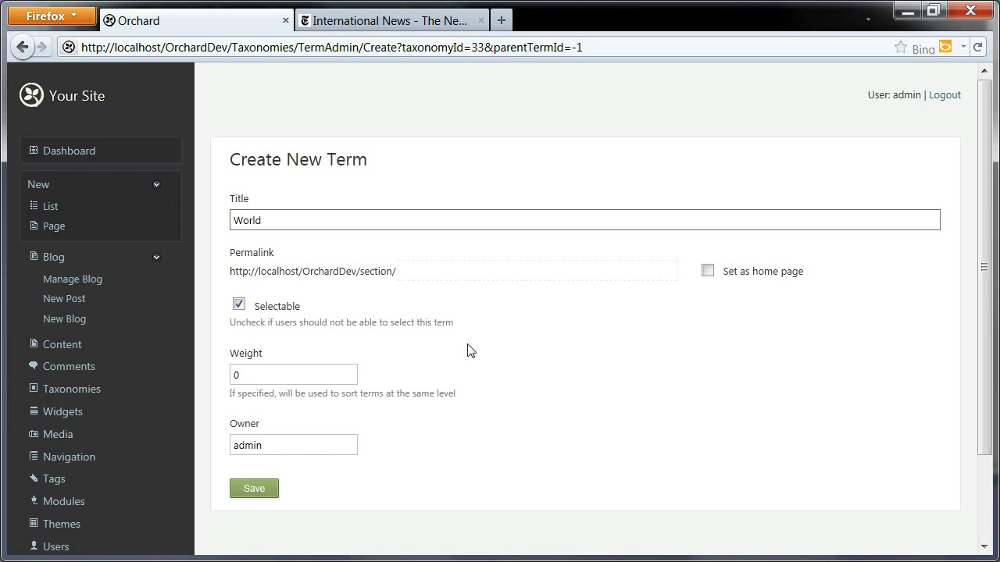
pyautogui.click(372, 29)
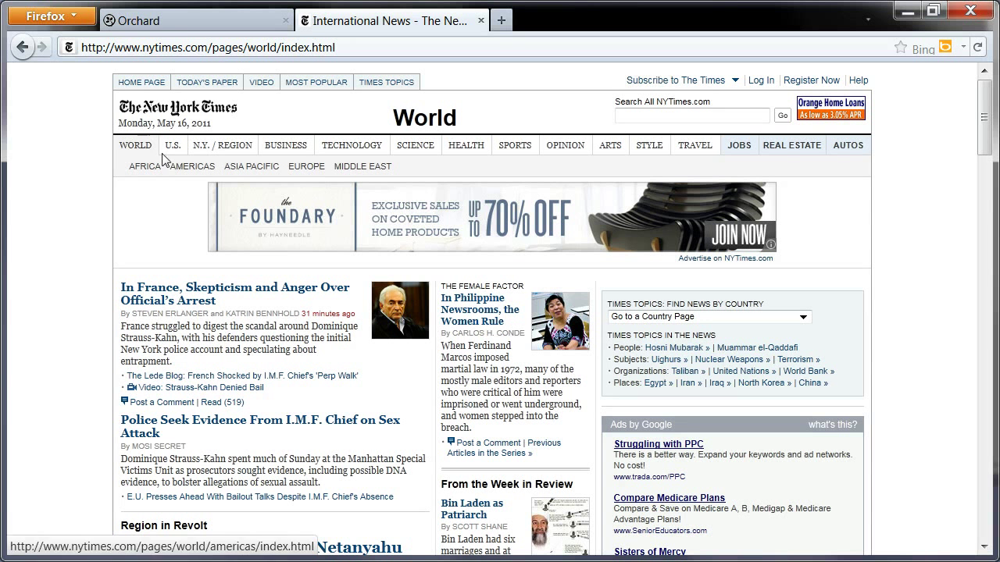
pyautogui.click(178, 25)
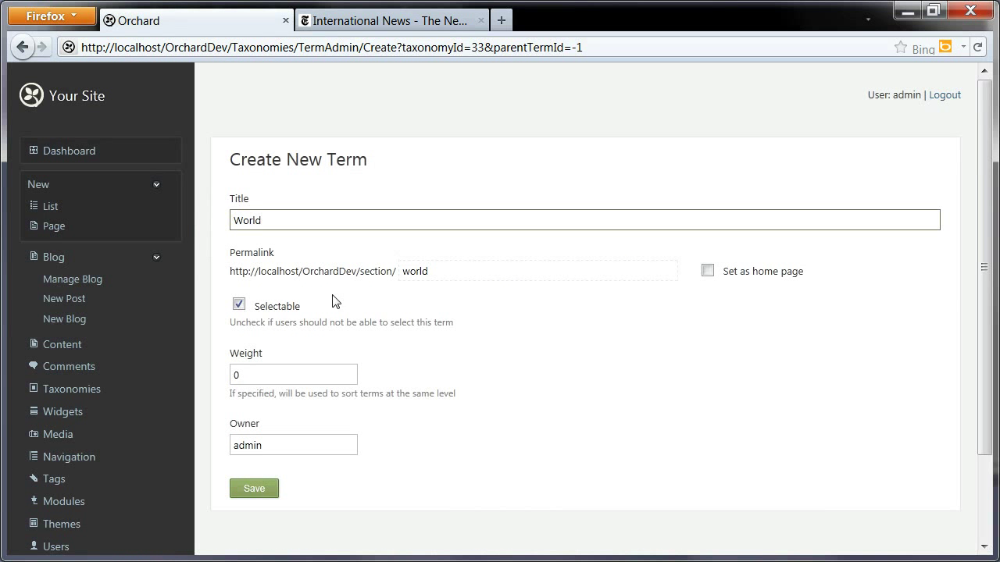
pyautogui.click(254, 488)
# Step: Add a term titled "Africa" under the World parent term in the Section vocabulary and save it
pyautogui.click(906, 226)
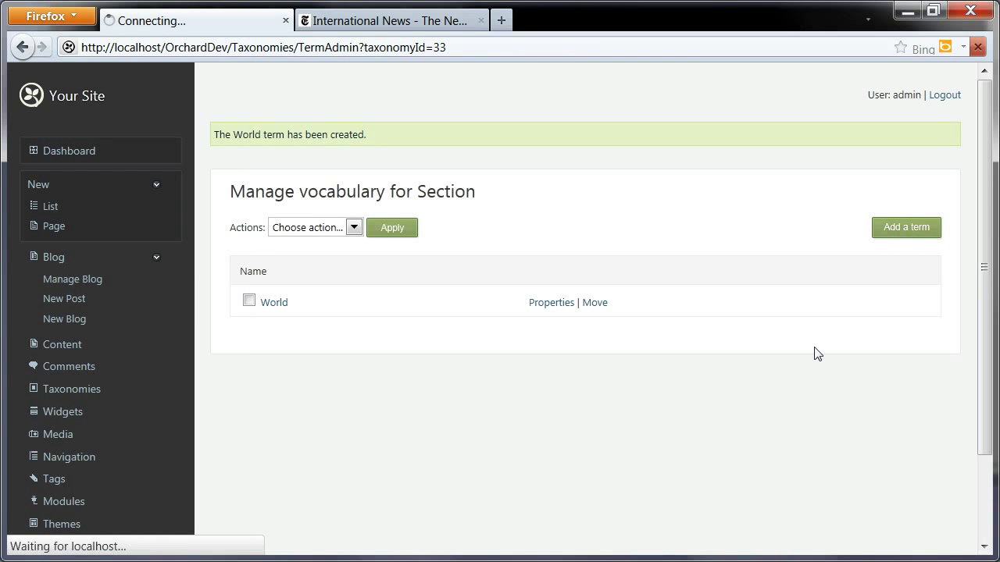
pyautogui.click(250, 187)
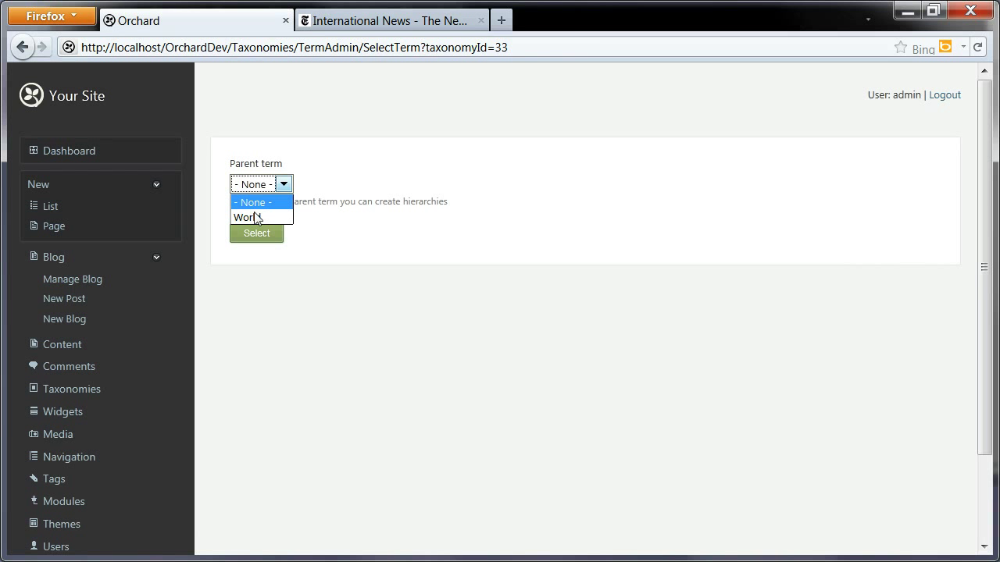
pyautogui.click(256, 219)
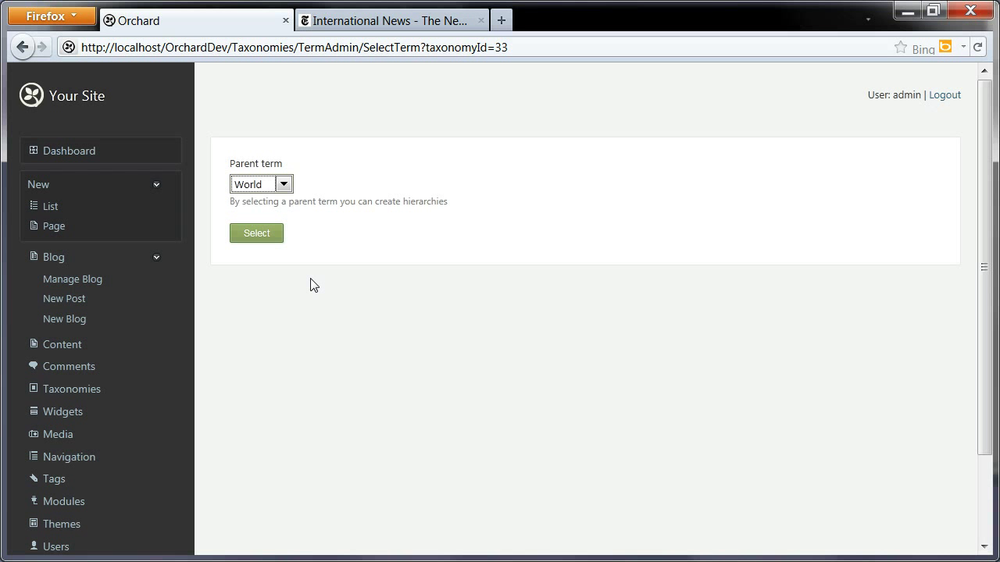
pyautogui.click(252, 236)
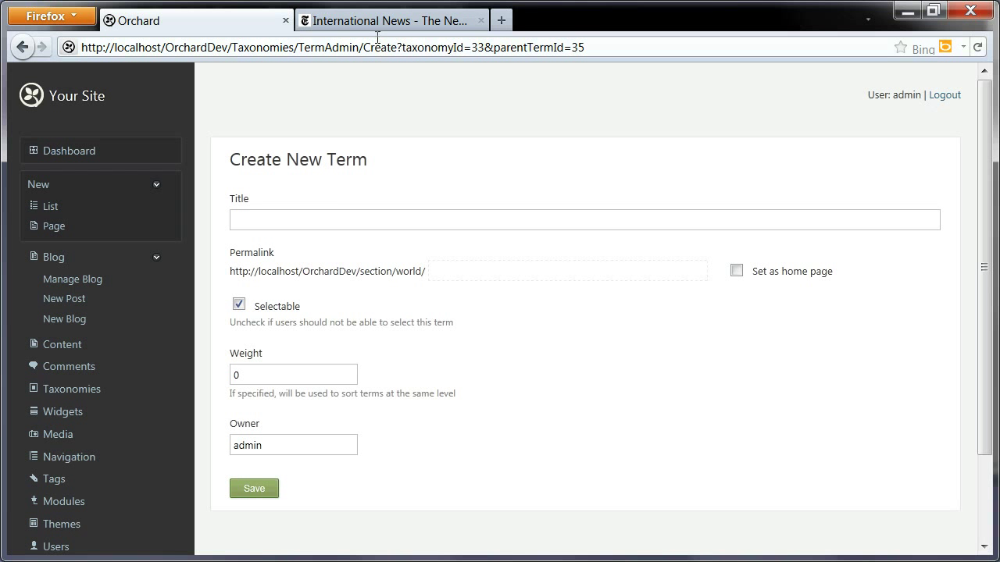
pyautogui.click(376, 32)
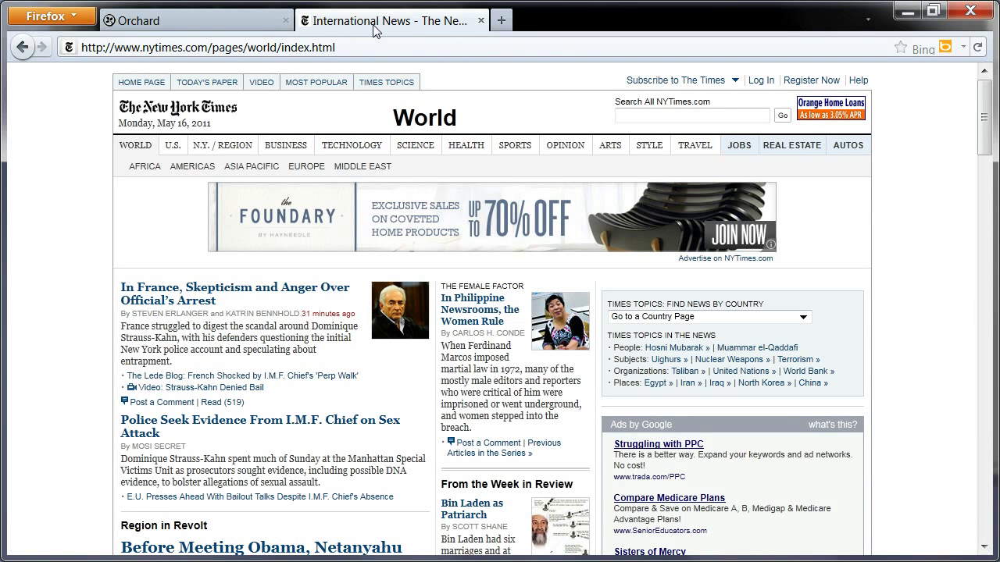
pyautogui.click(217, 29)
pyautogui.click(321, 223)
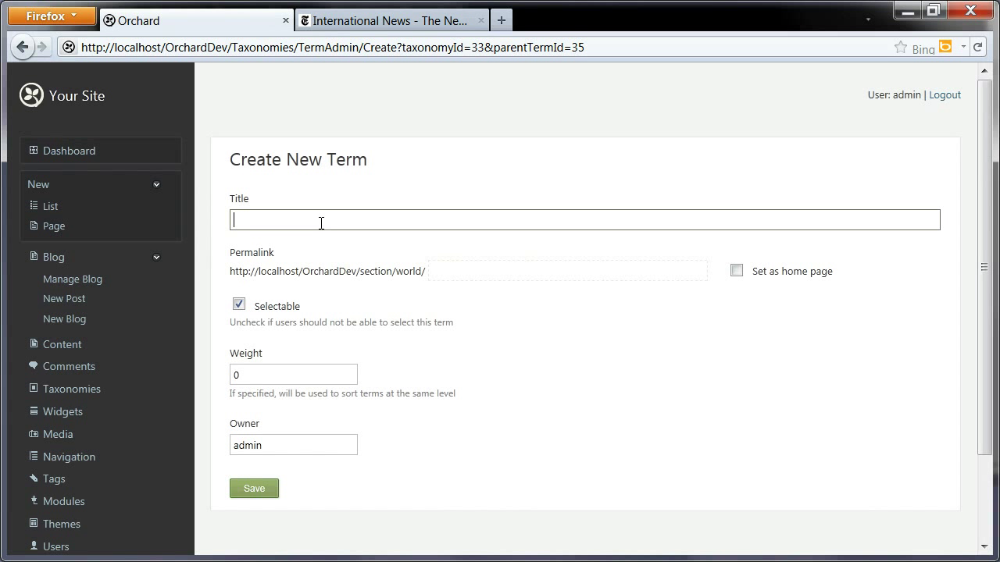
pyautogui.write('Africa')
pyautogui.click(271, 491)
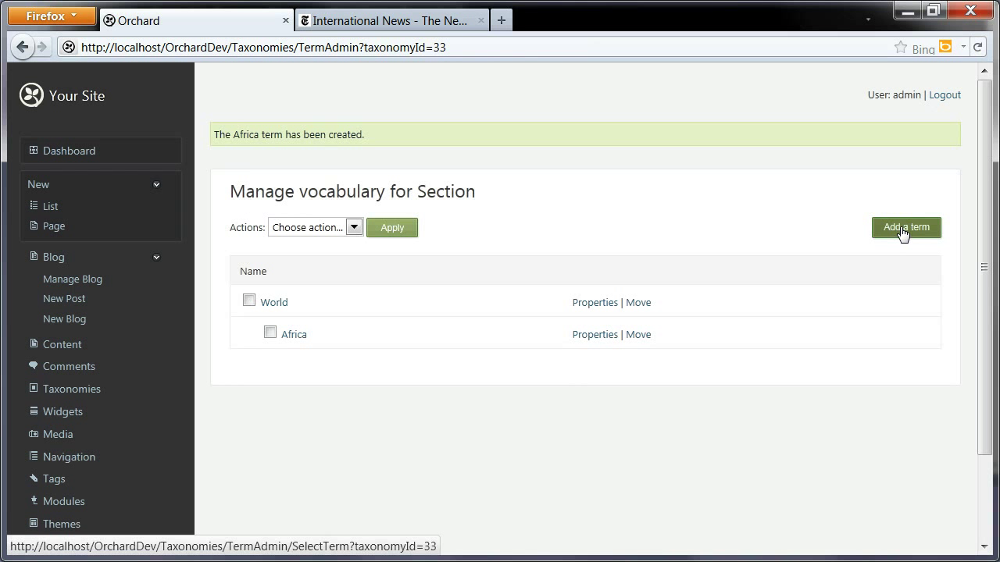
# Step: Add another child term titled "Americas" under the World parent term in the Section vocabulary
pyautogui.click(905, 228)
pyautogui.click(285, 185)
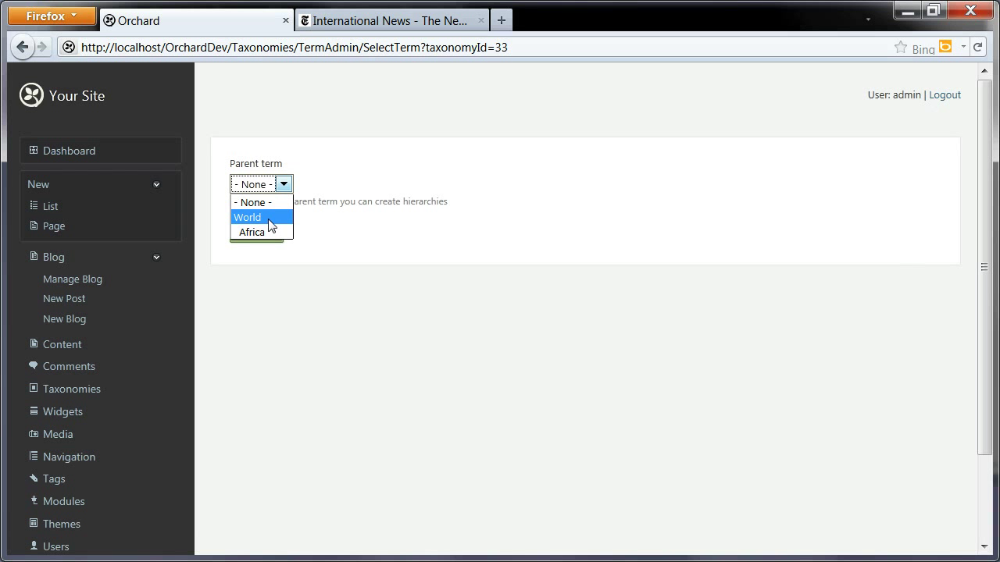
pyautogui.click(267, 217)
pyautogui.click(267, 226)
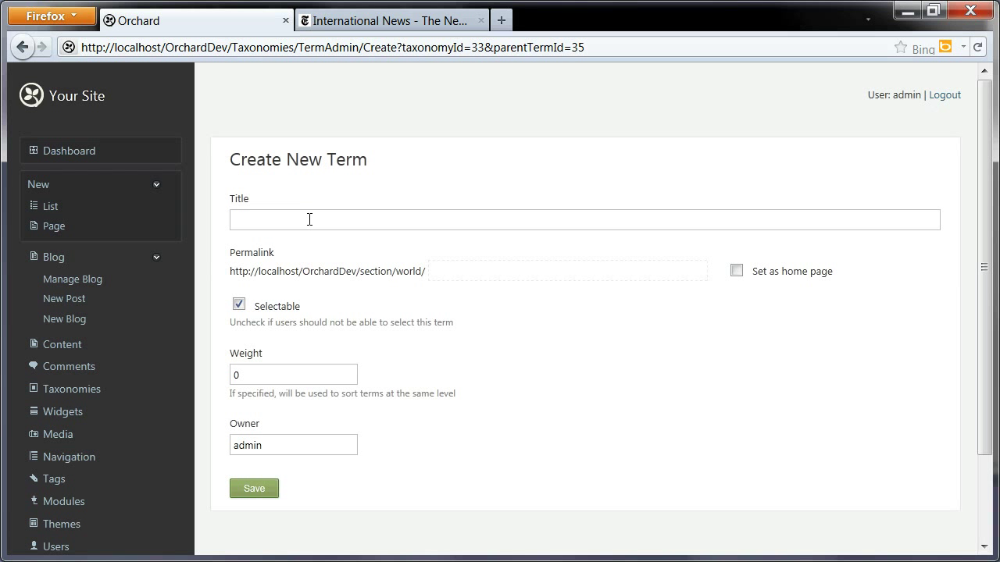
pyautogui.click(309, 219)
pyautogui.write('A')
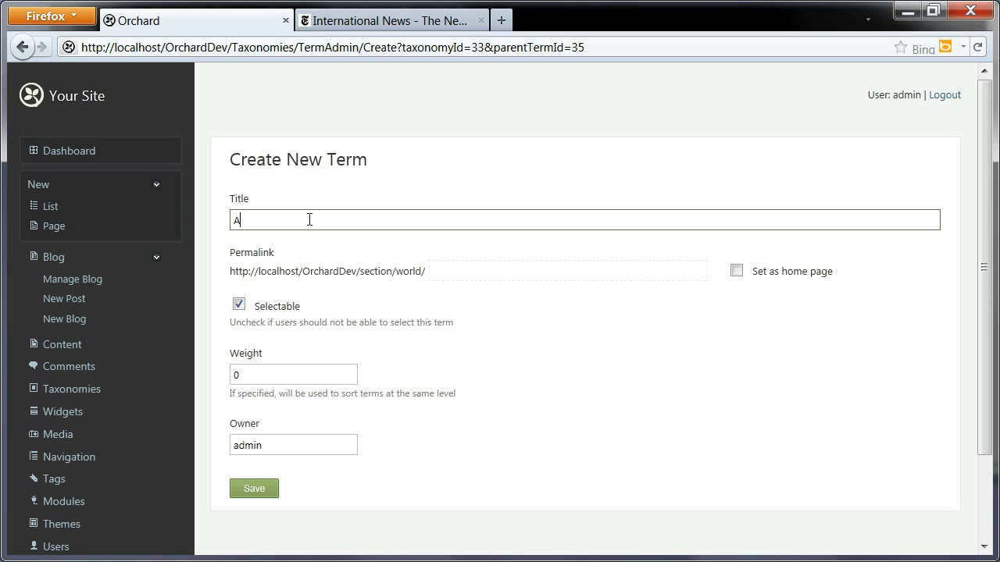
pyautogui.write('merica')
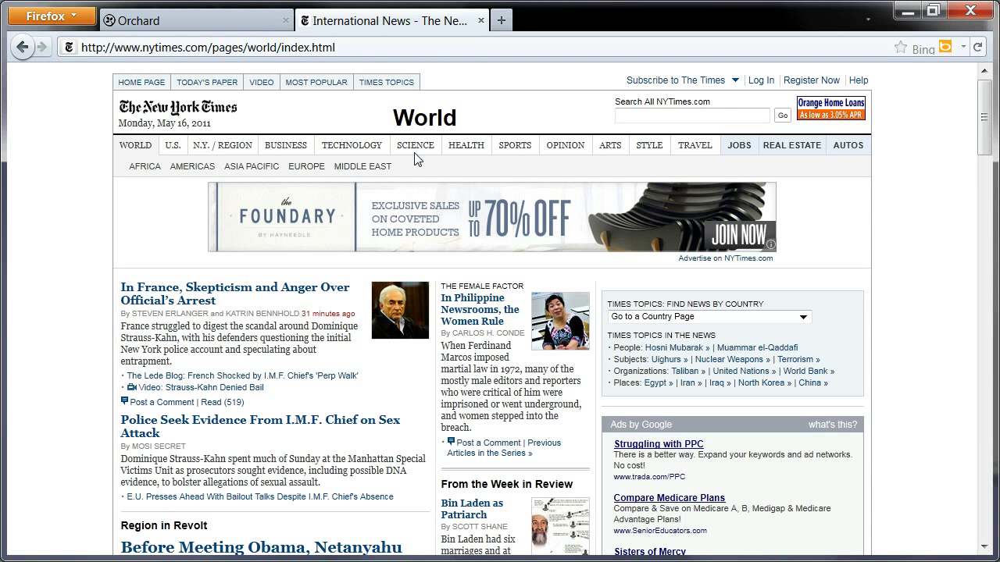
# Step: Return to the Section vocabulary and save a top-level term titled "U.S." with the permalink "us"
pyautogui.click(222, 26)
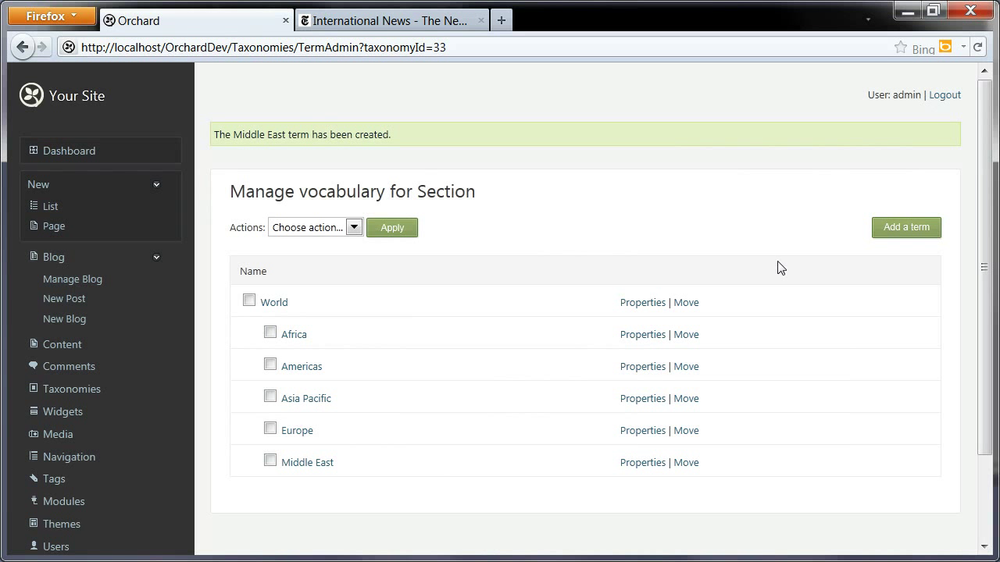
pyautogui.click(906, 228)
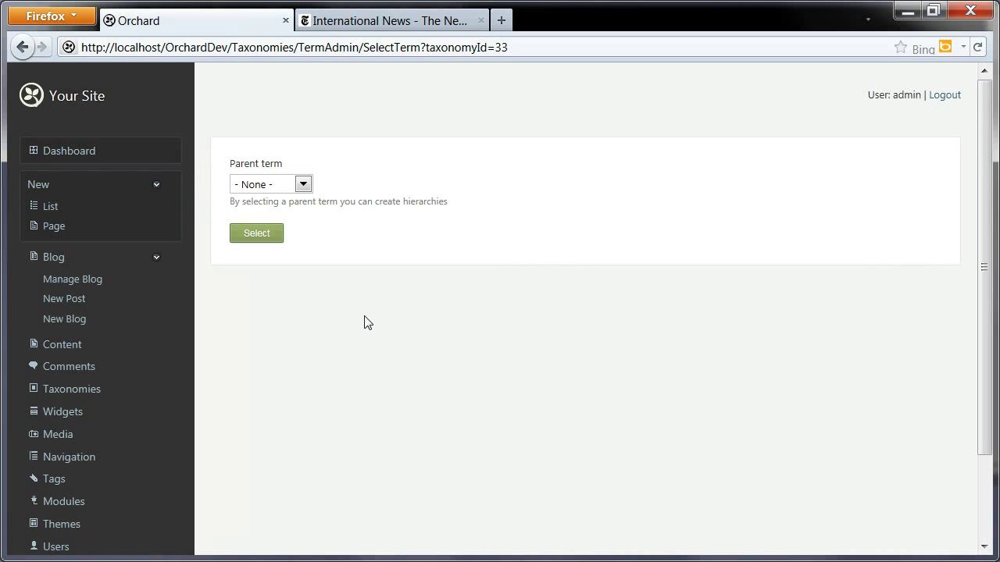
pyautogui.click(273, 233)
pyautogui.click(303, 226)
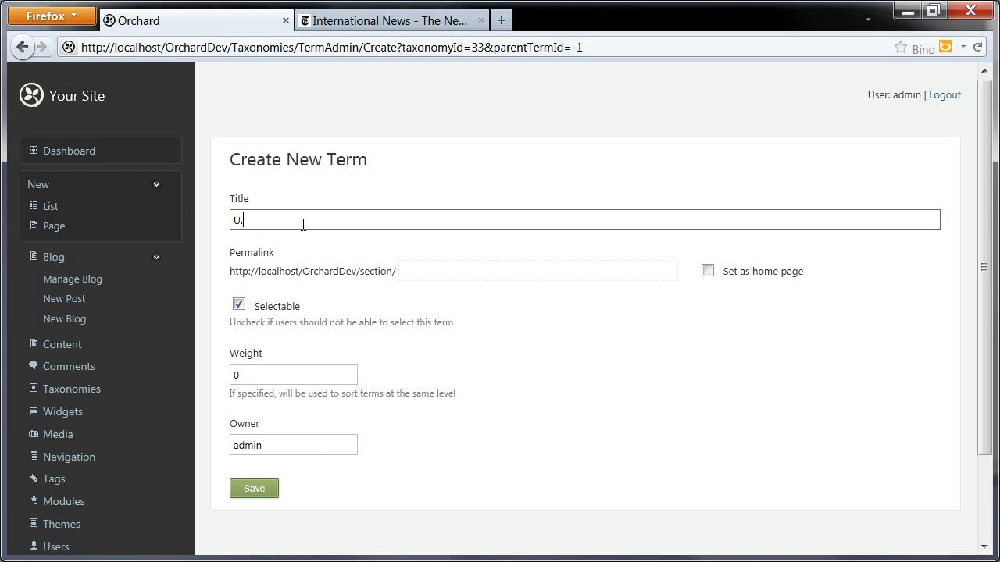
pyautogui.write('U.S.')
pyautogui.press('Tab')
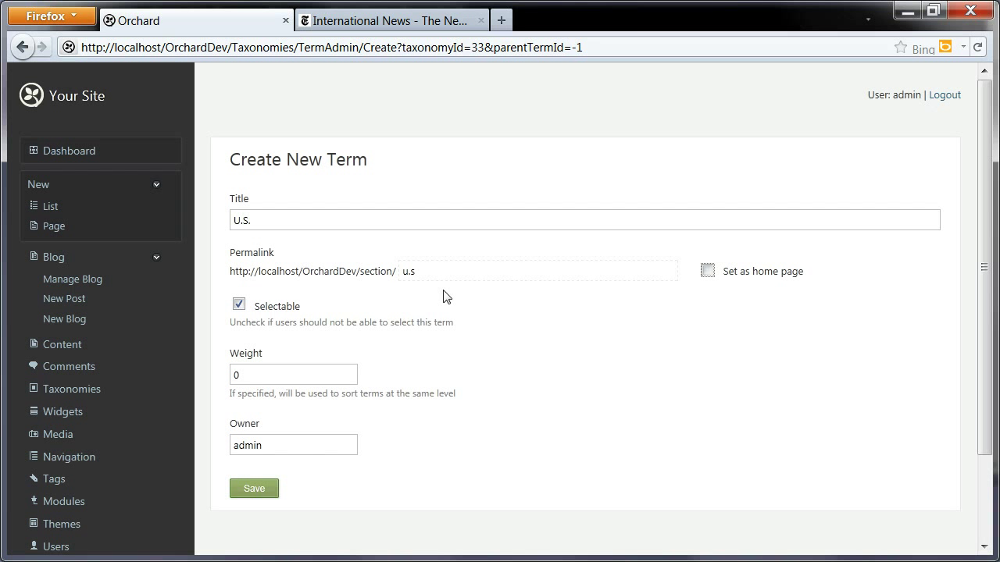
pyautogui.write('u')
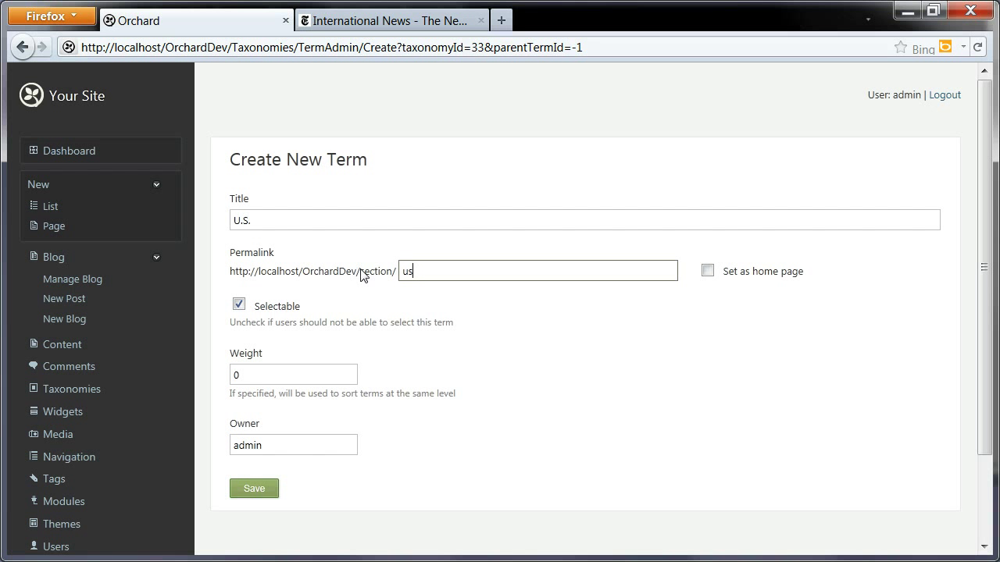
pyautogui.click(519, 326)
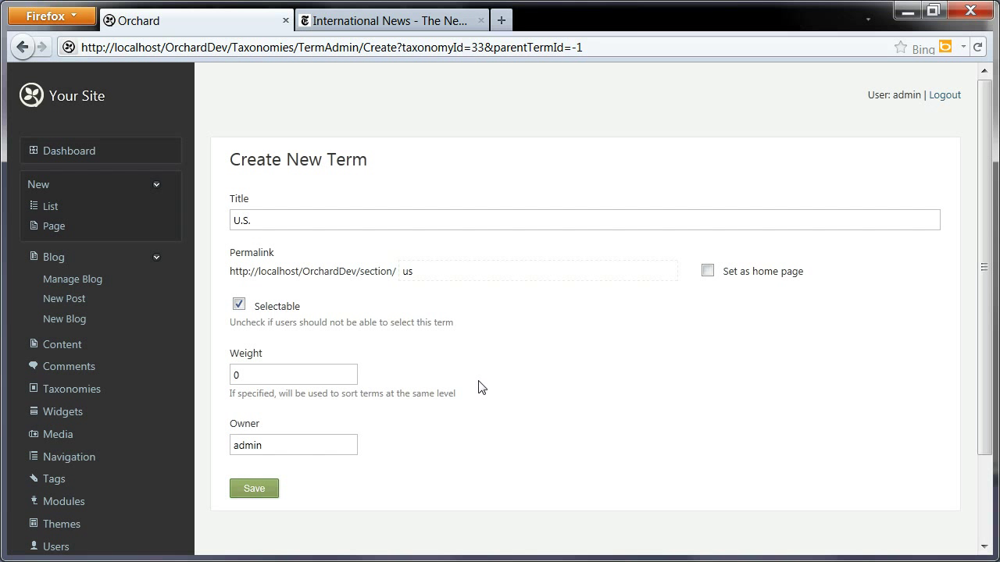
pyautogui.click(265, 497)
# Step: Title another new top-level term "Science" and save it to the Section vocabulary
pyautogui.click(303, 222)
pyautogui.write('Sciec')
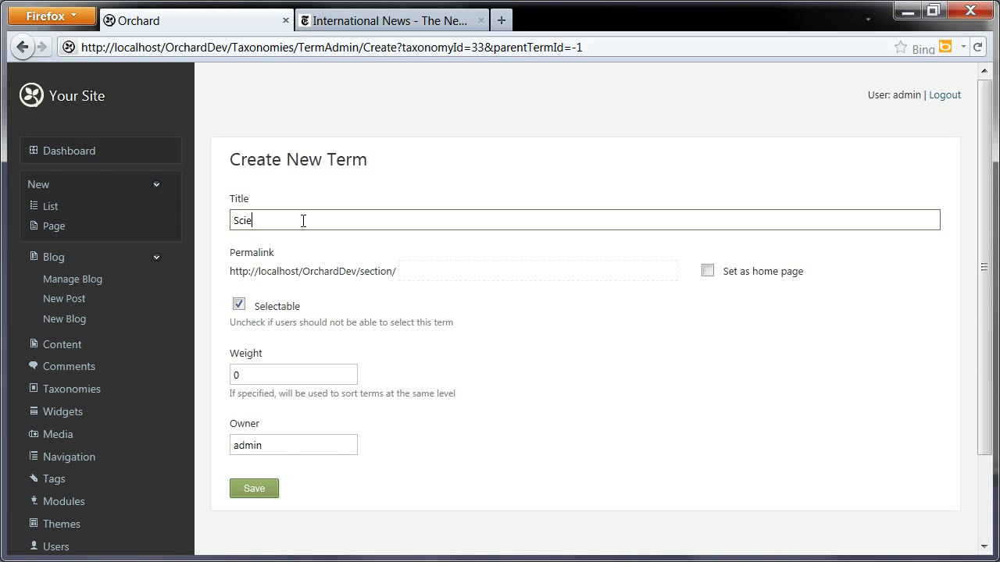
pyautogui.click(242, 489)
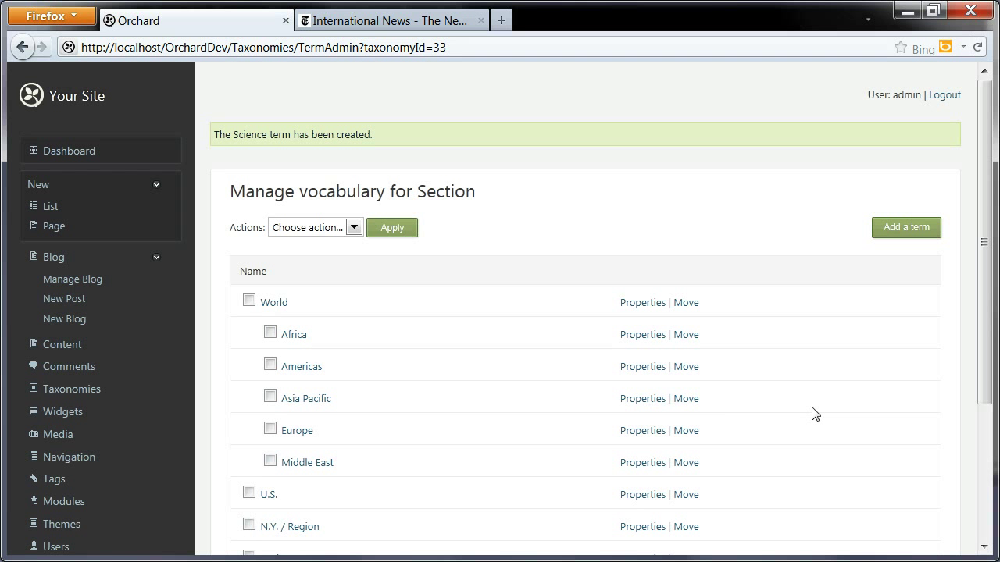
# Step: Add a field named "Section" of type TaxonomyField to the Blog Post content type
pyautogui.click(64, 347)
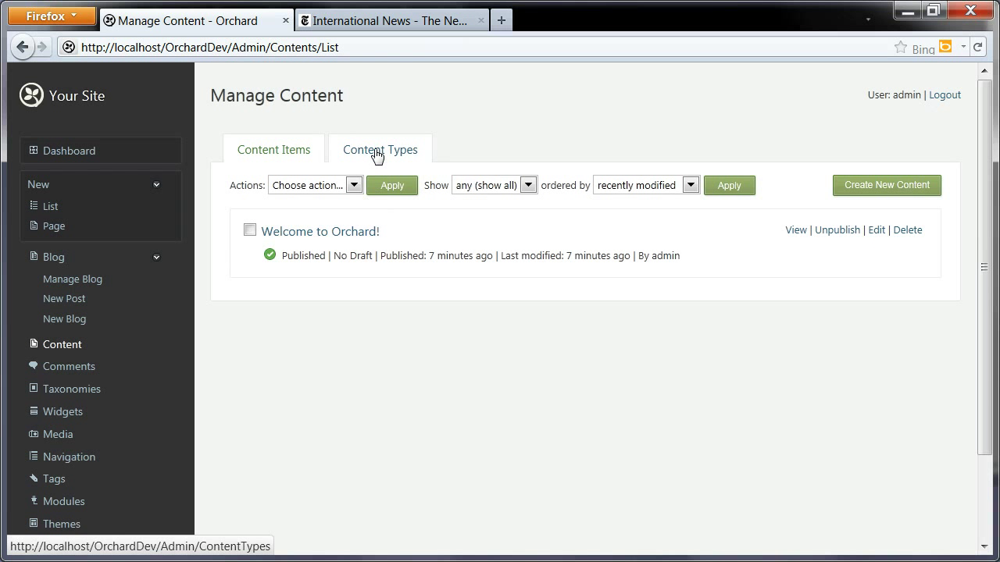
pyautogui.click(376, 157)
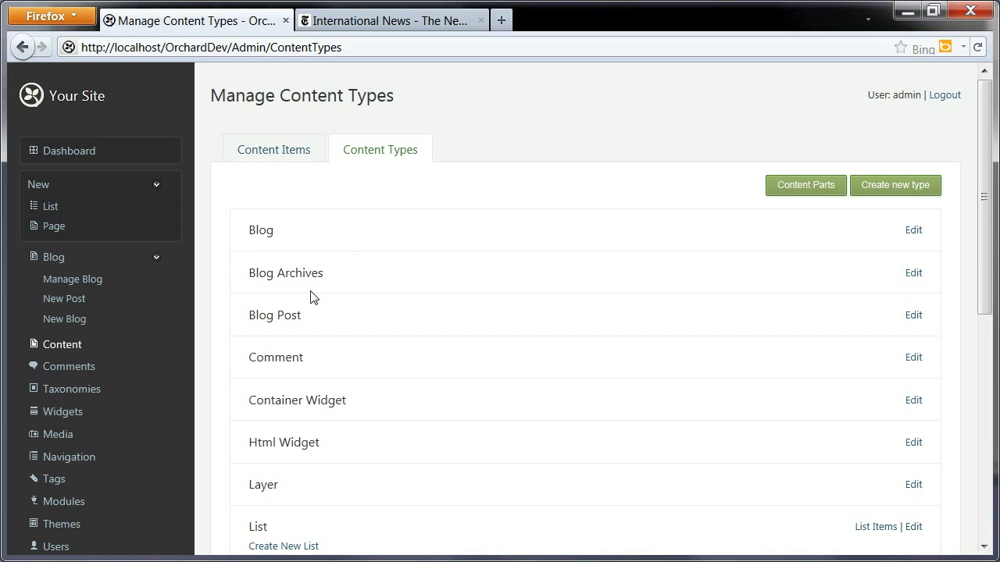
pyautogui.moveTo(305, 316); pyautogui.dragTo(260, 315)
pyautogui.click(252, 328)
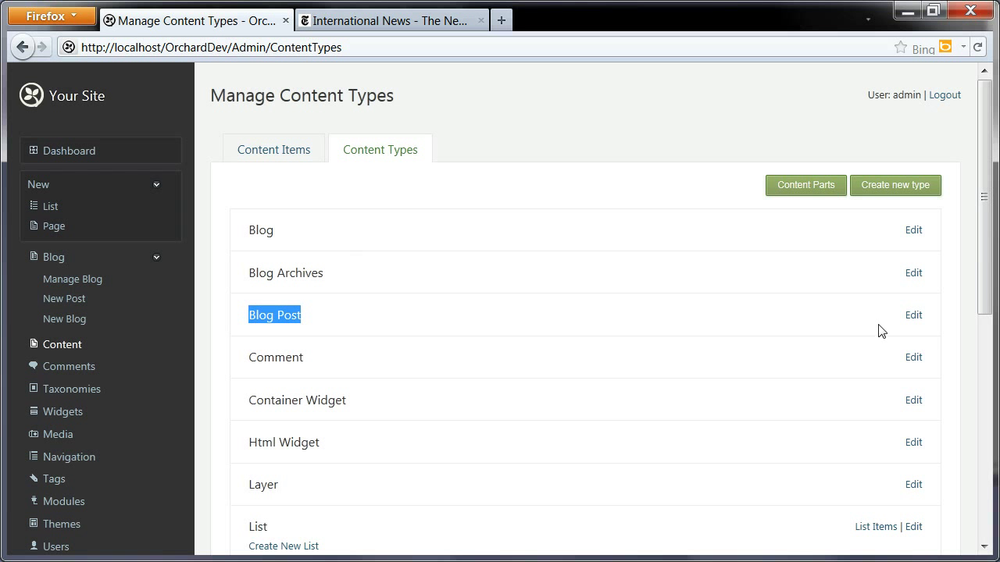
pyautogui.click(911, 317)
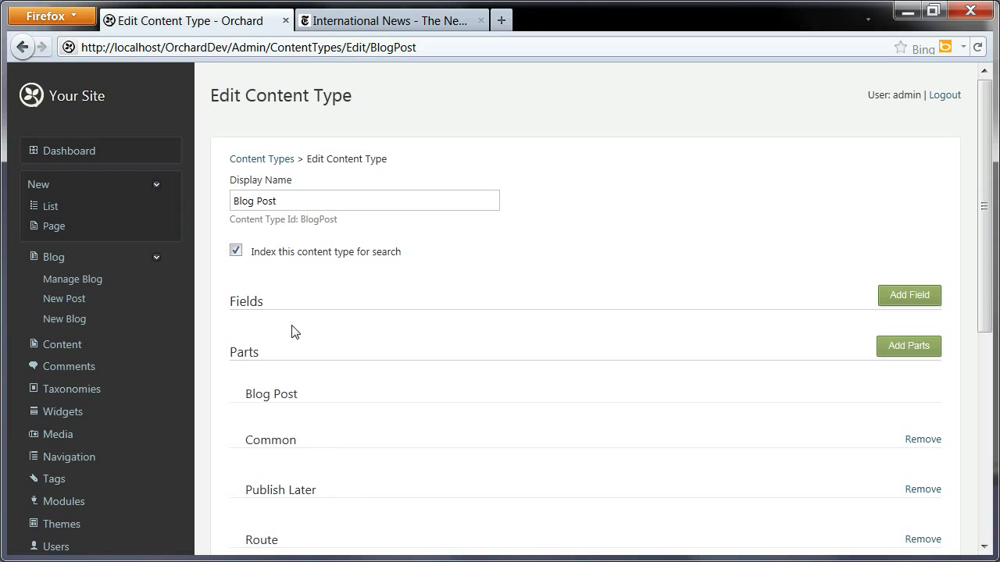
pyautogui.click(912, 297)
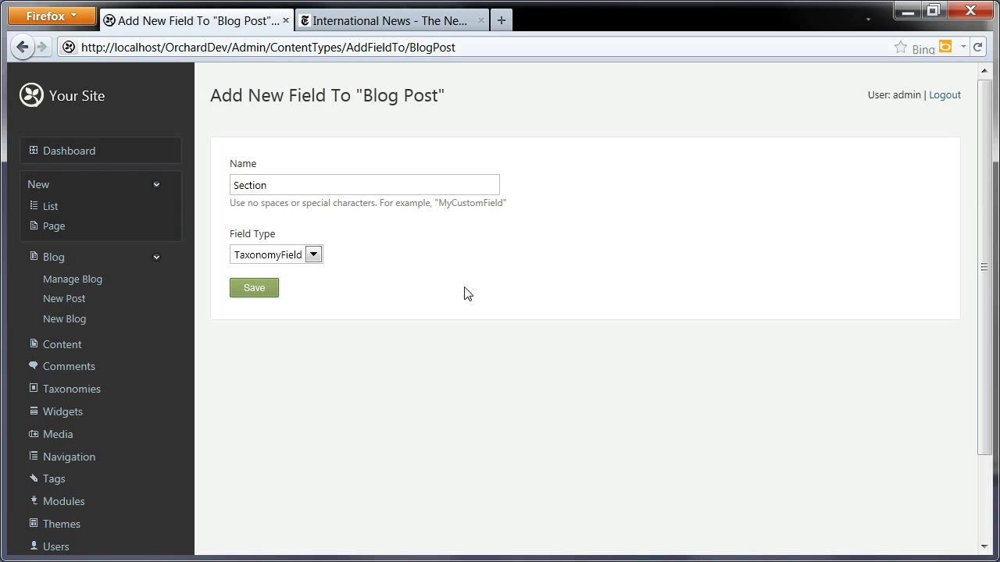
pyautogui.click(253, 254)
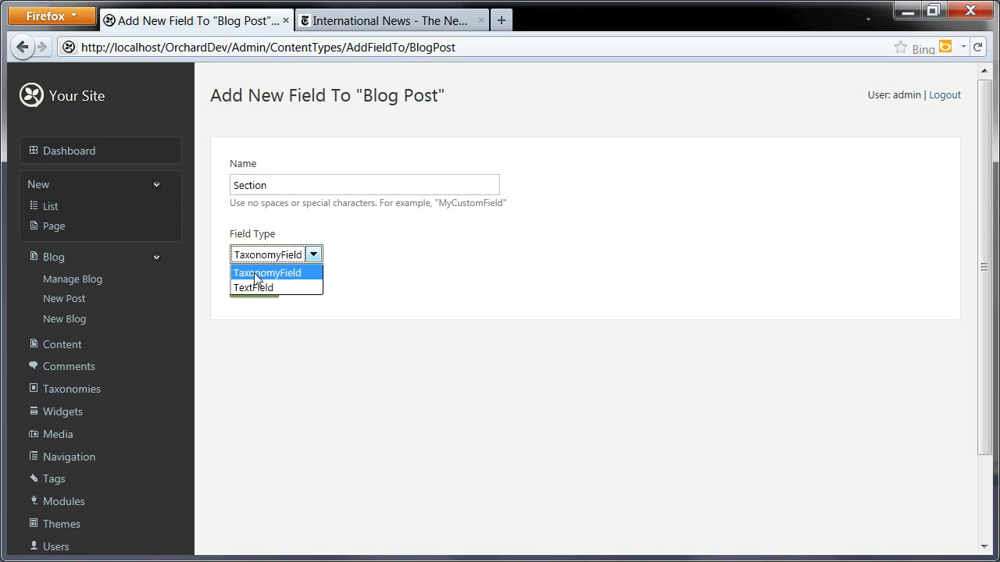
pyautogui.click(254, 273)
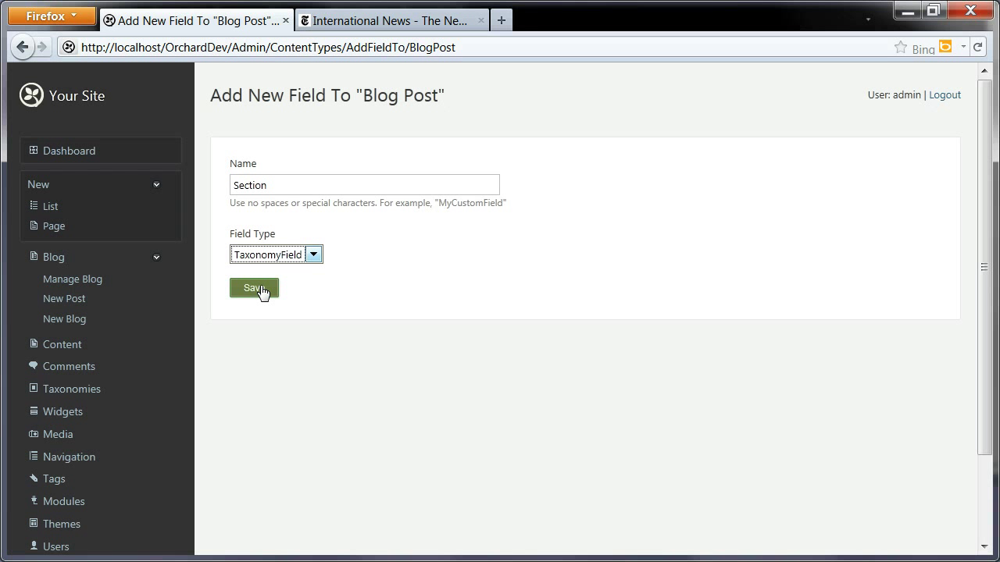
pyautogui.click(262, 291)
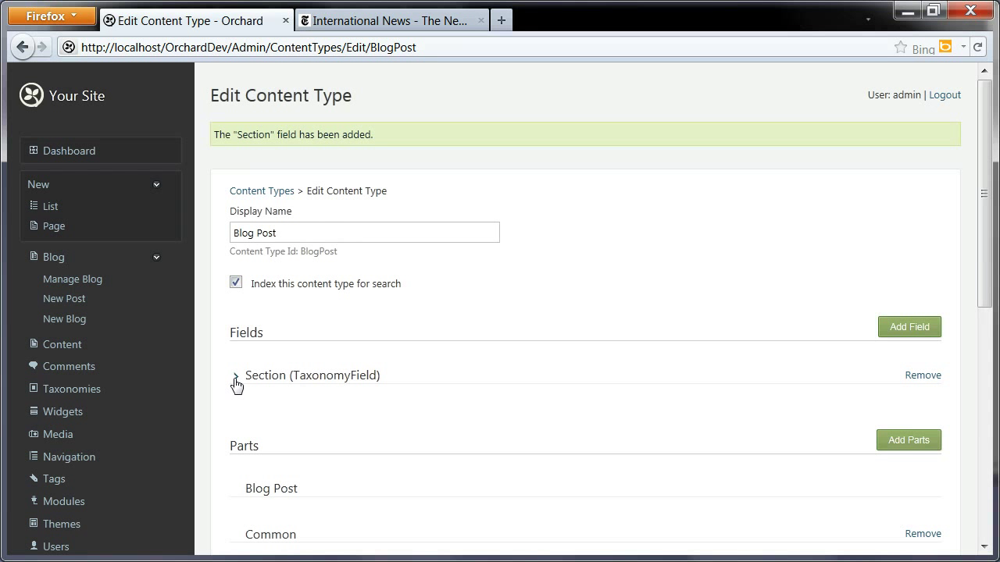
# Step: Bind the Section field to the Section taxonomy, include it in the index, restrict it to leaves and a single term, and save the content type
pyautogui.click(236, 378)
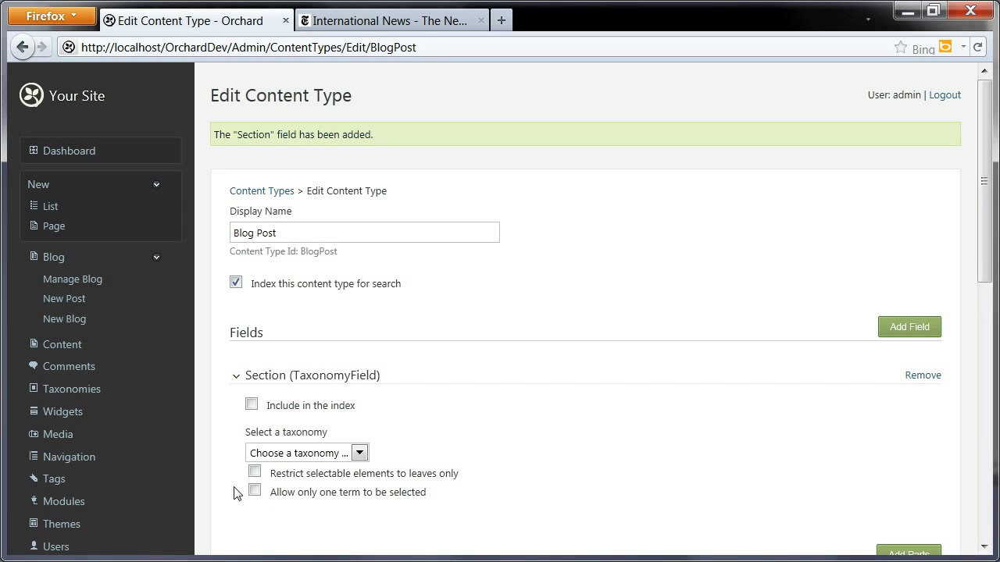
pyautogui.scroll(-3, 648, 418)
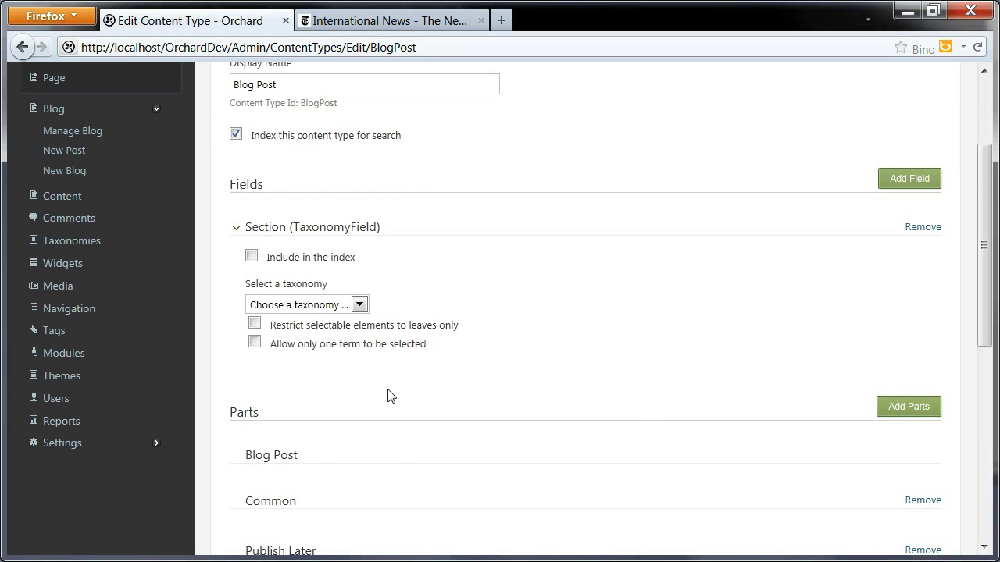
pyautogui.click(310, 311)
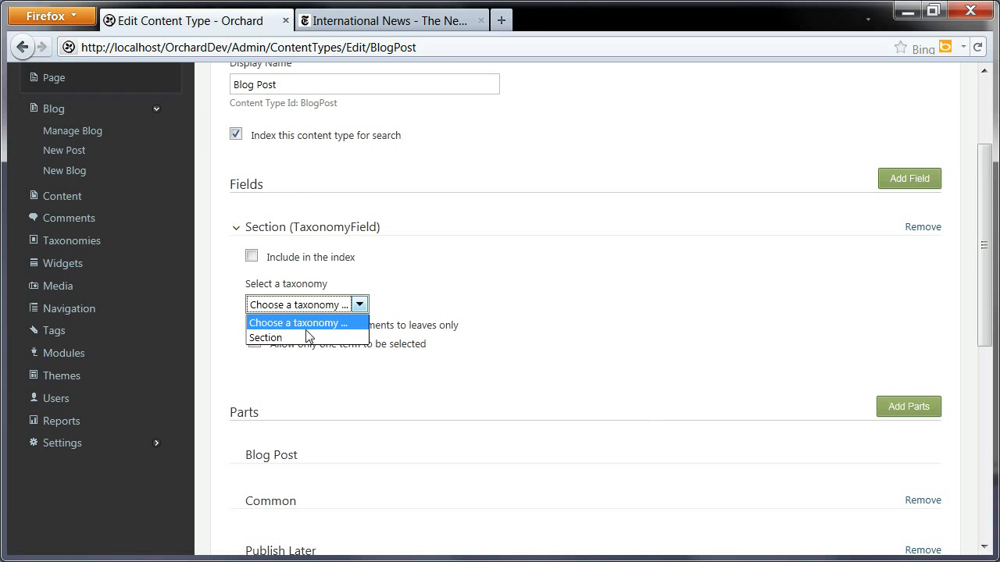
pyautogui.click(309, 337)
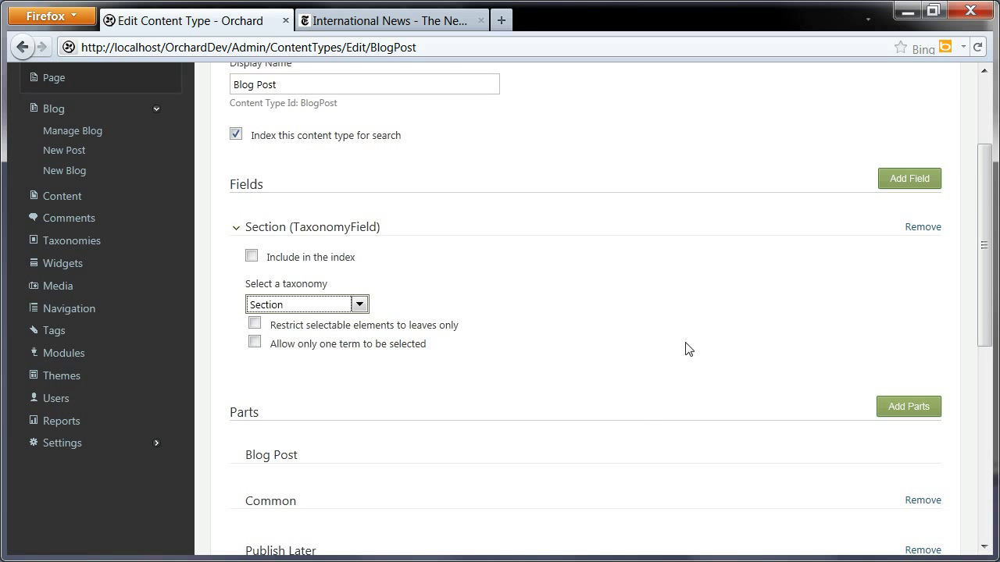
pyautogui.click(251, 256)
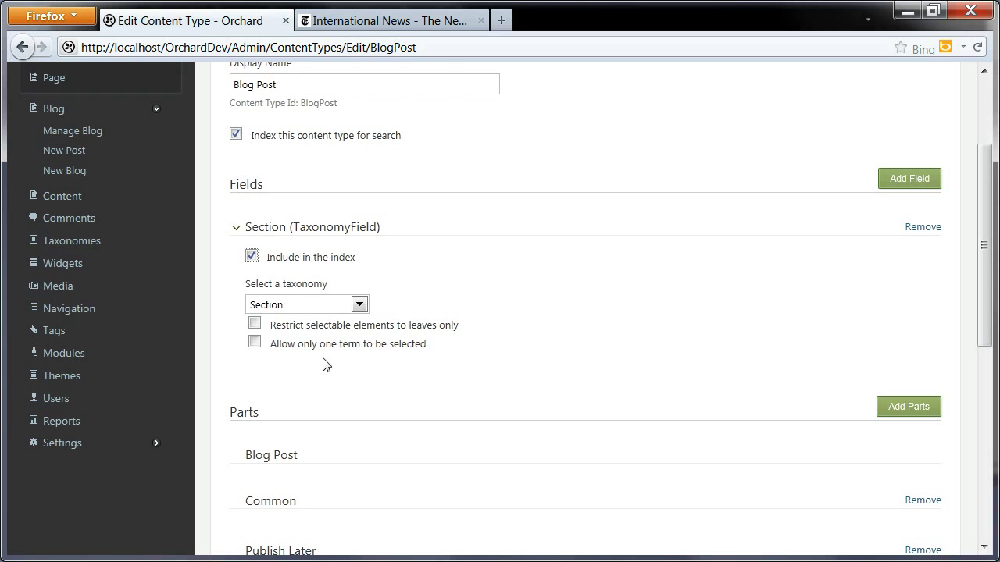
pyautogui.click(254, 325)
pyautogui.click(254, 343)
pyautogui.scroll(-10, 544, 370)
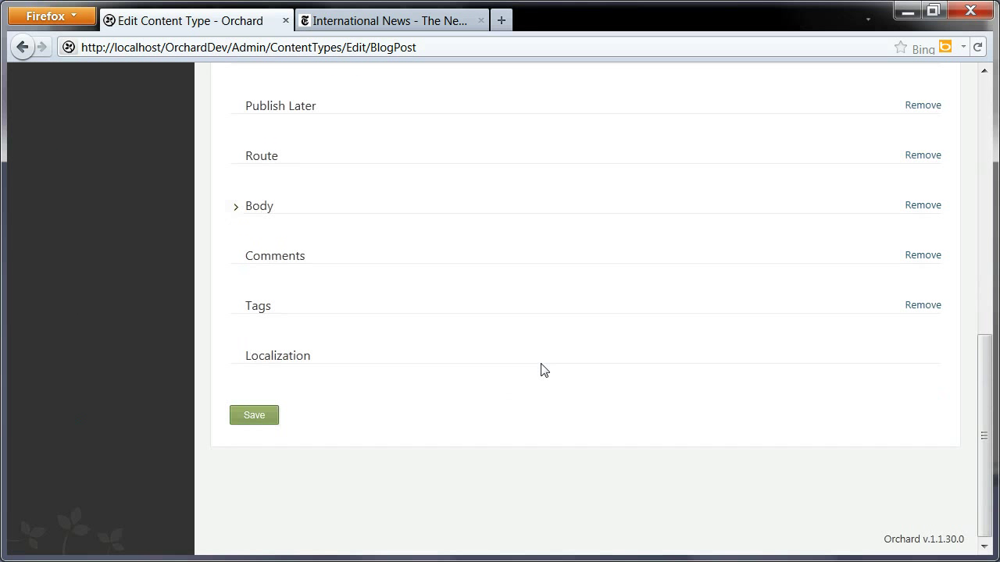
pyautogui.click(257, 420)
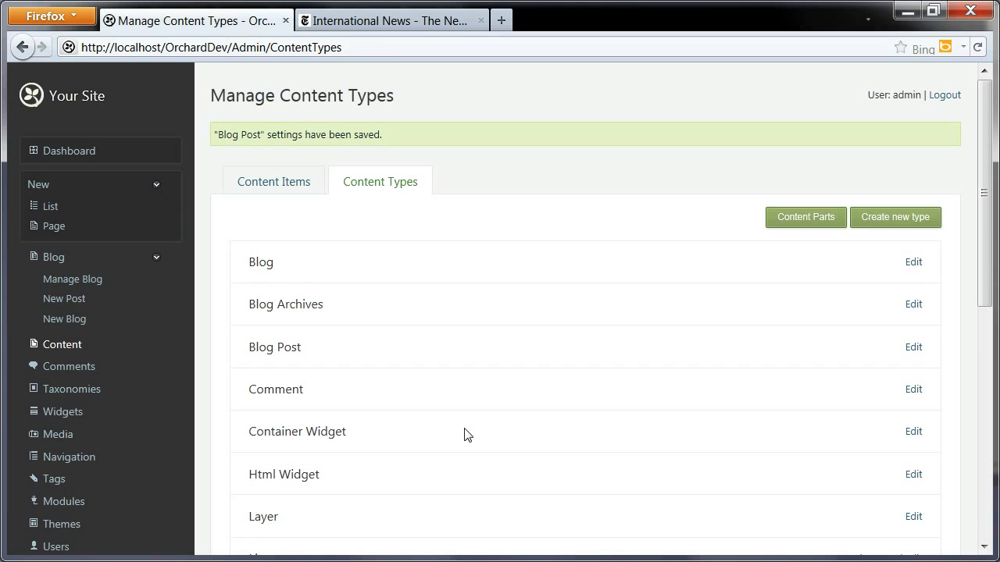
# Step: Assign the post "Judge Denies Bail to I.M.F. Chief in Sexual Assault Case" to the Europe section and publish it
pyautogui.click(90, 279)
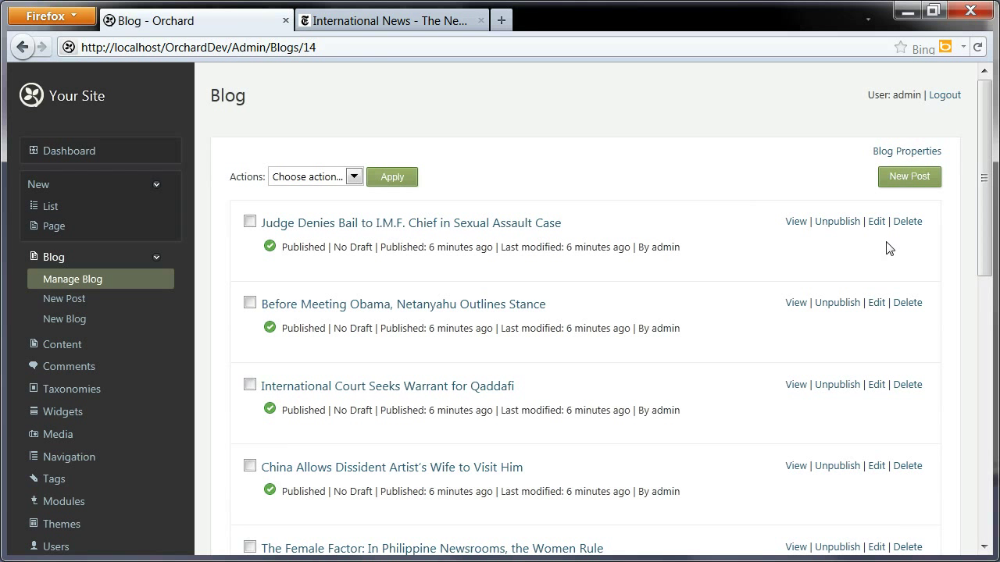
pyautogui.click(878, 223)
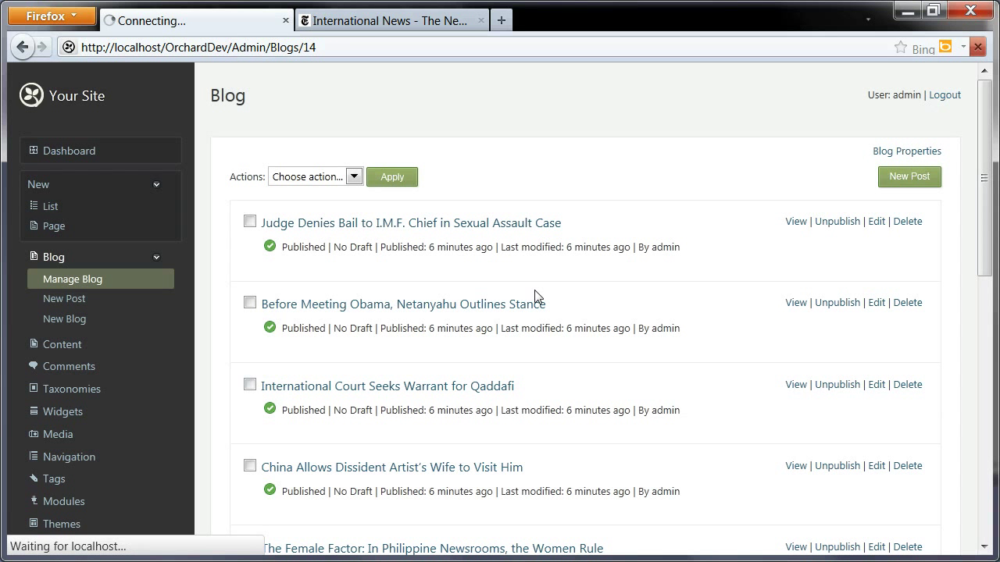
pyautogui.scroll(-5, 524, 296)
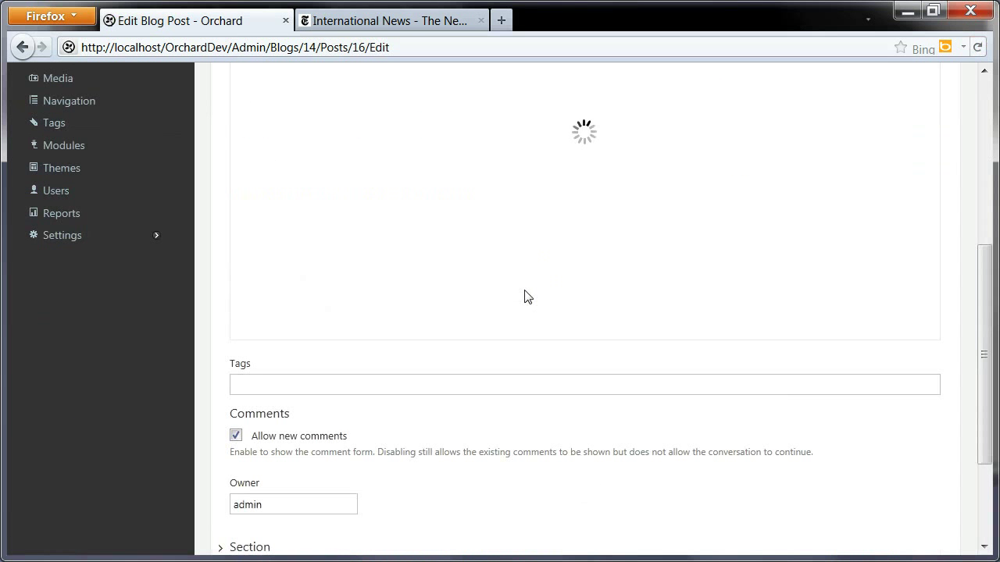
pyautogui.scroll(-2, 524, 295)
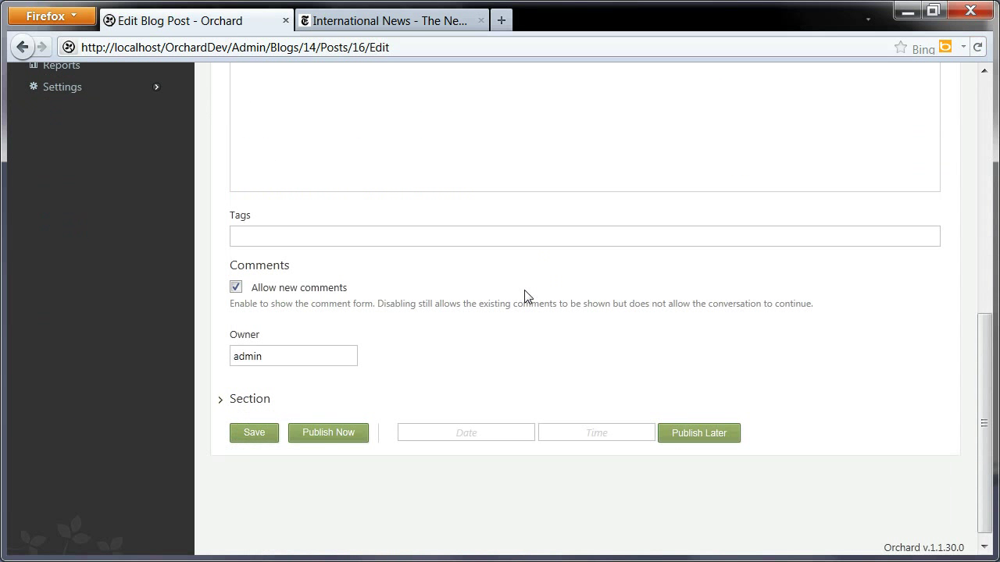
pyautogui.click(220, 402)
pyautogui.scroll(-4, 386, 397)
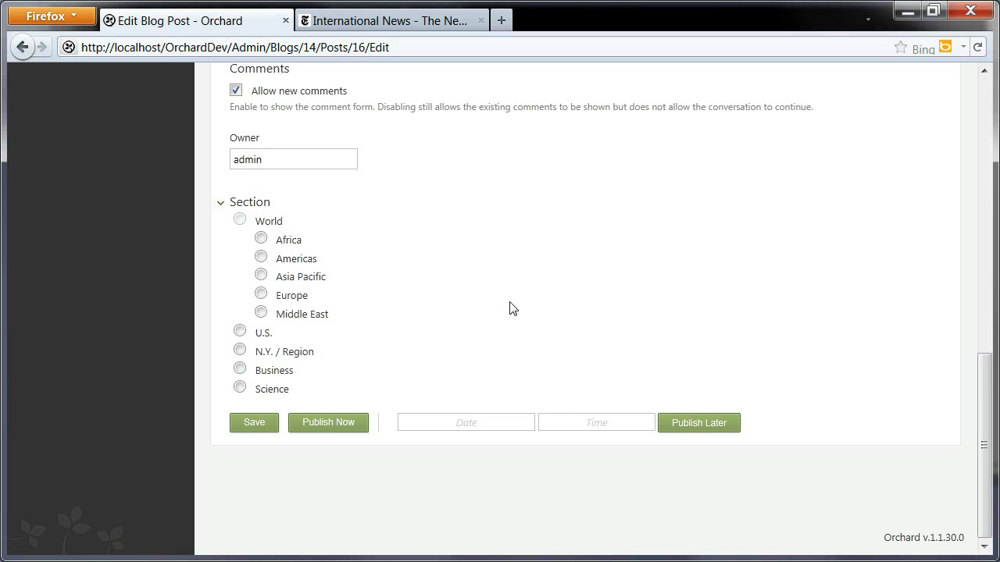
pyautogui.scroll(10, 511, 308)
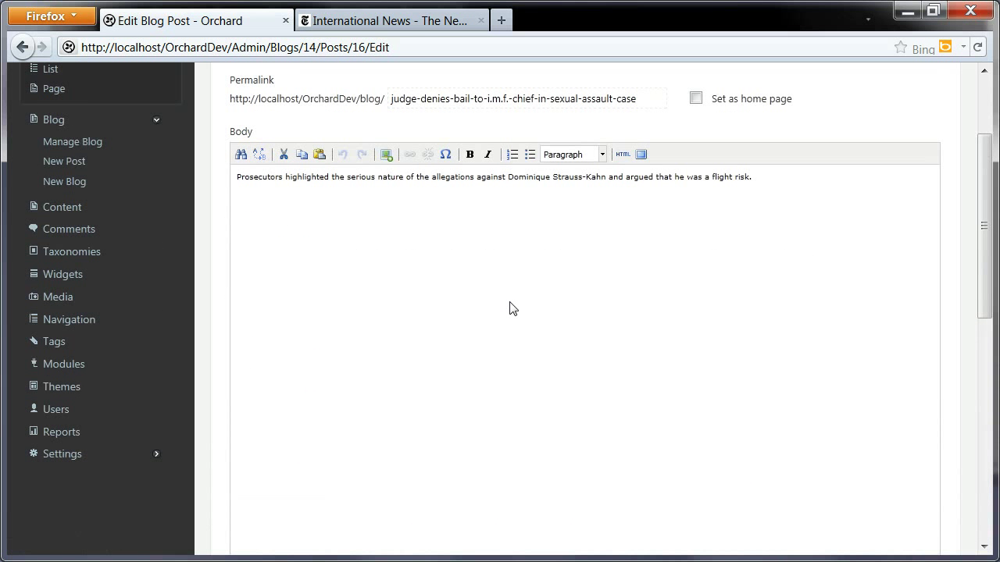
pyautogui.scroll(3, 509, 308)
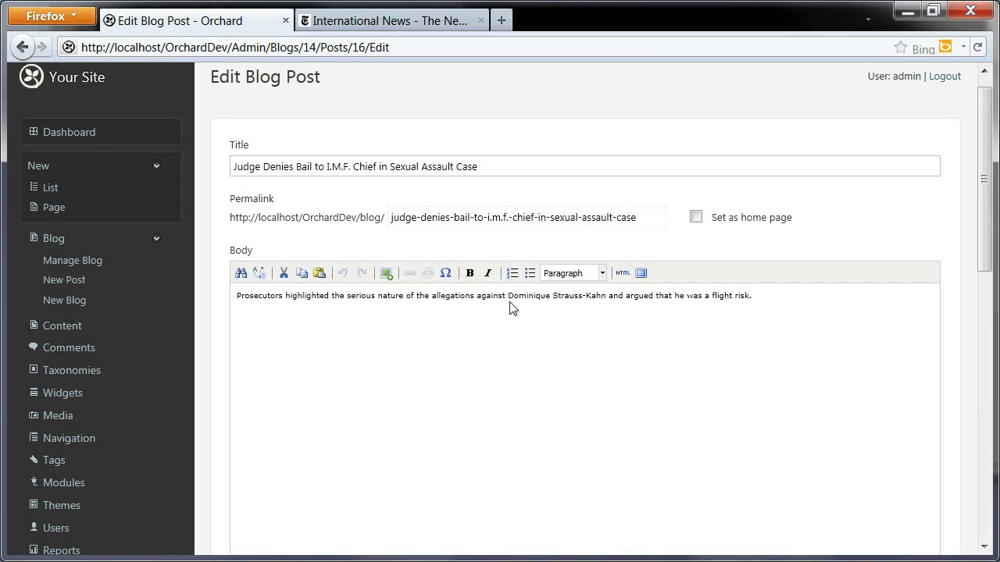
pyautogui.scroll(-2, 509, 308)
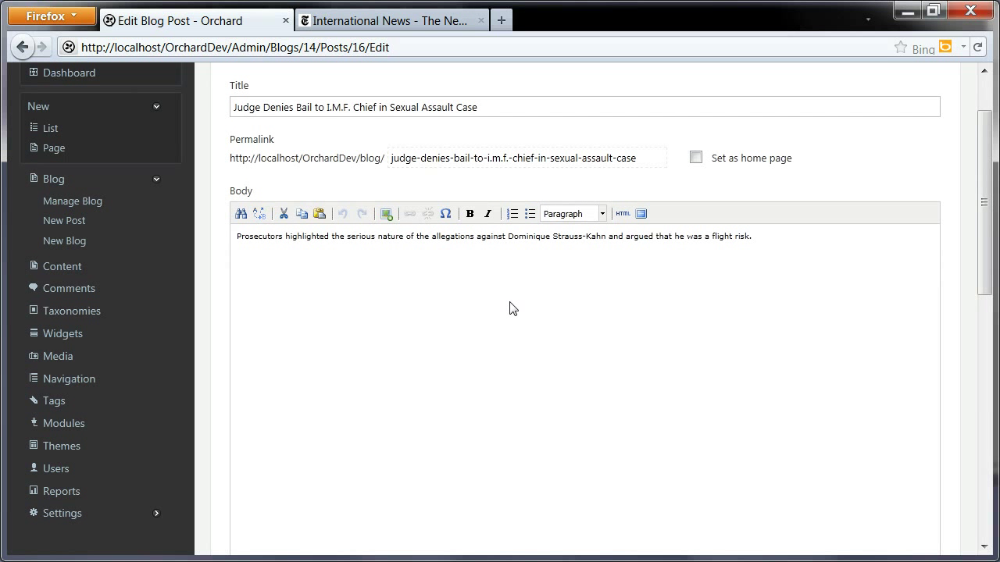
pyautogui.scroll(-10, 509, 307)
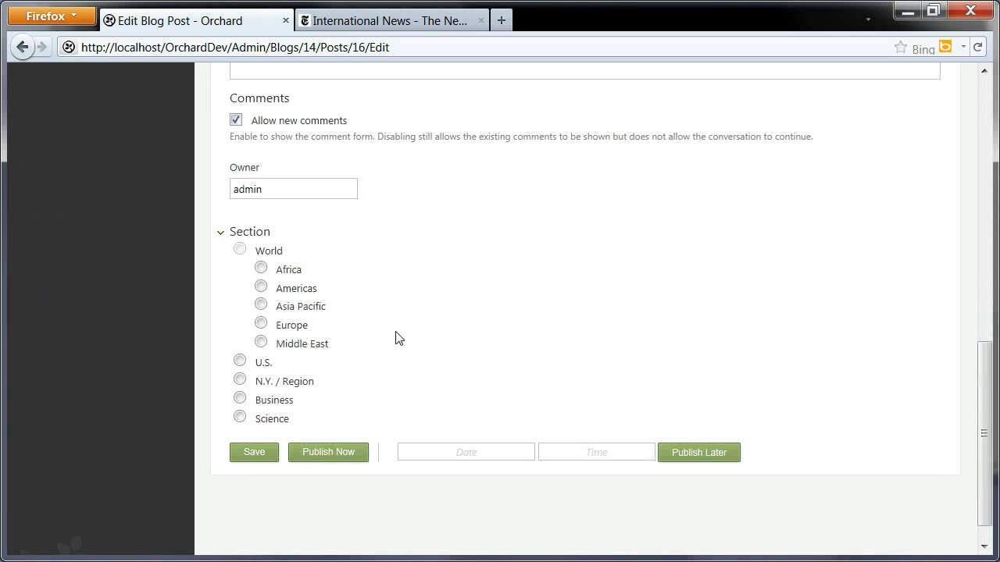
pyautogui.click(259, 325)
pyautogui.click(323, 461)
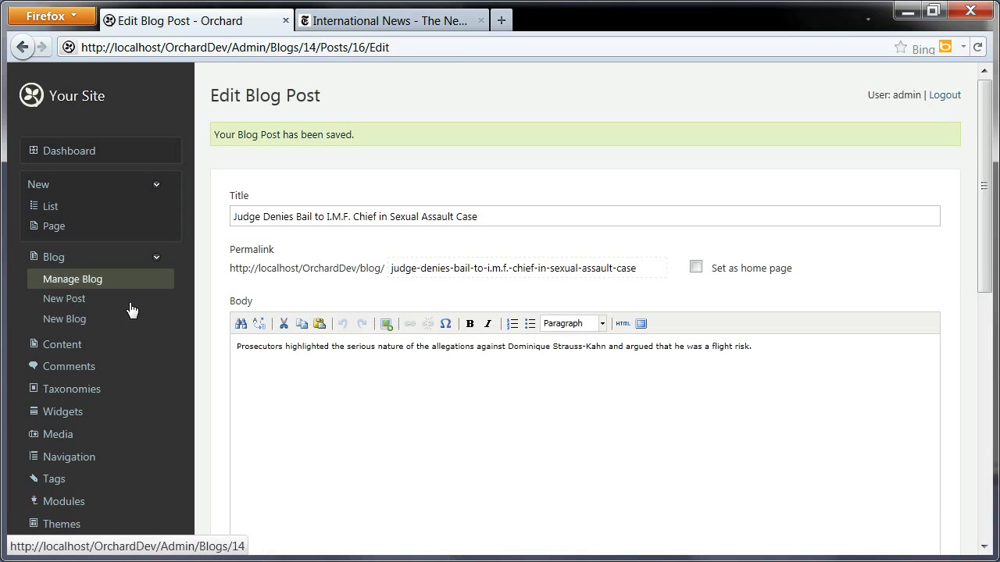
# Step: From the public site's blog page, assign "Before Meeting Obama, Netanyahu Outlines Stance" to the Middle East section and publish it
pyautogui.click(74, 97)
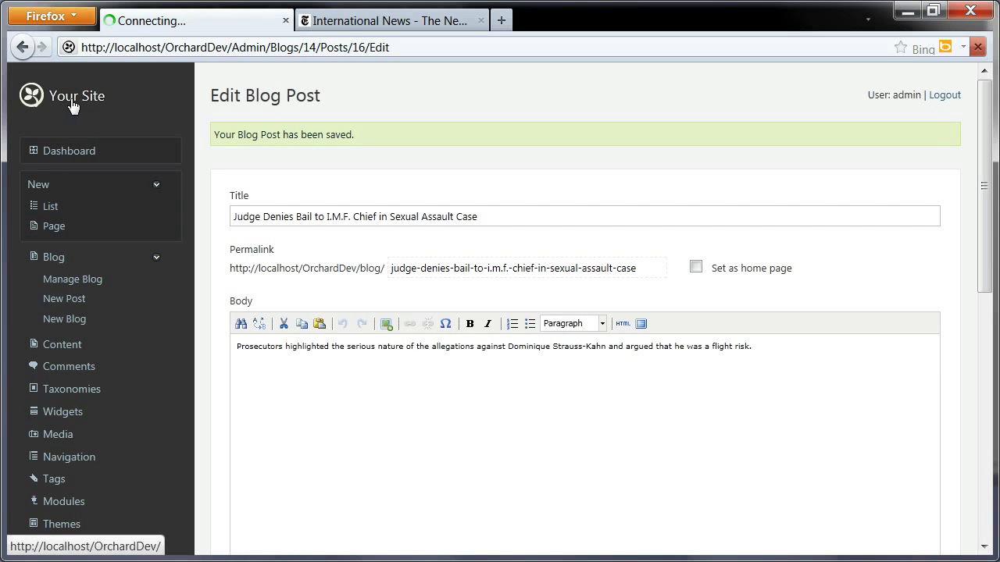
pyautogui.click(200, 150)
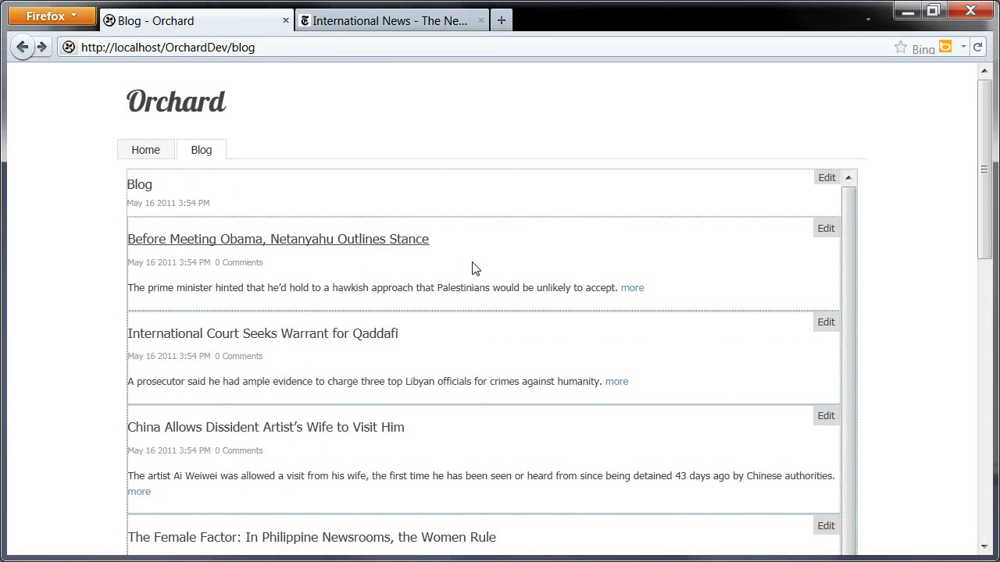
pyautogui.click(825, 230)
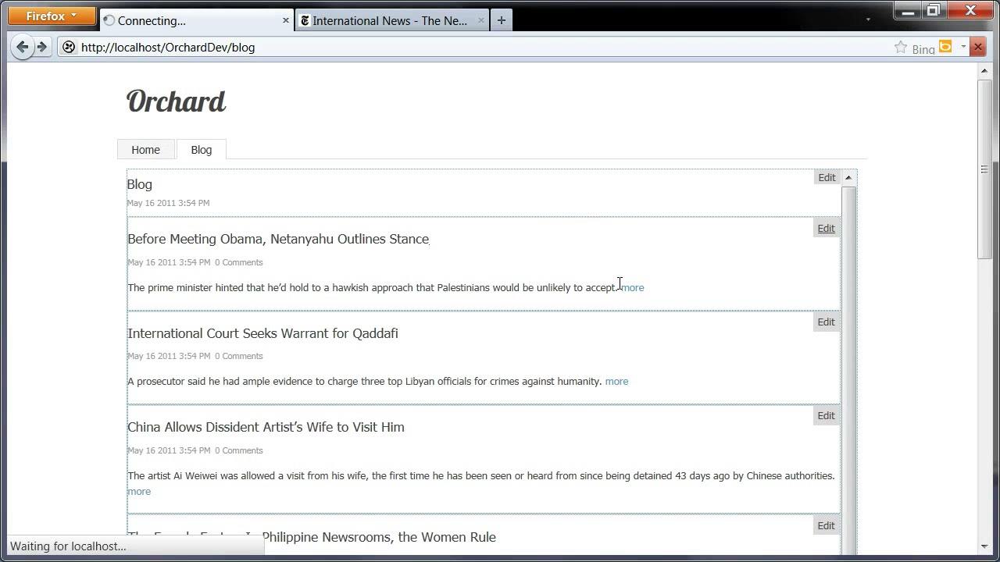
pyautogui.scroll(-10, 469, 390)
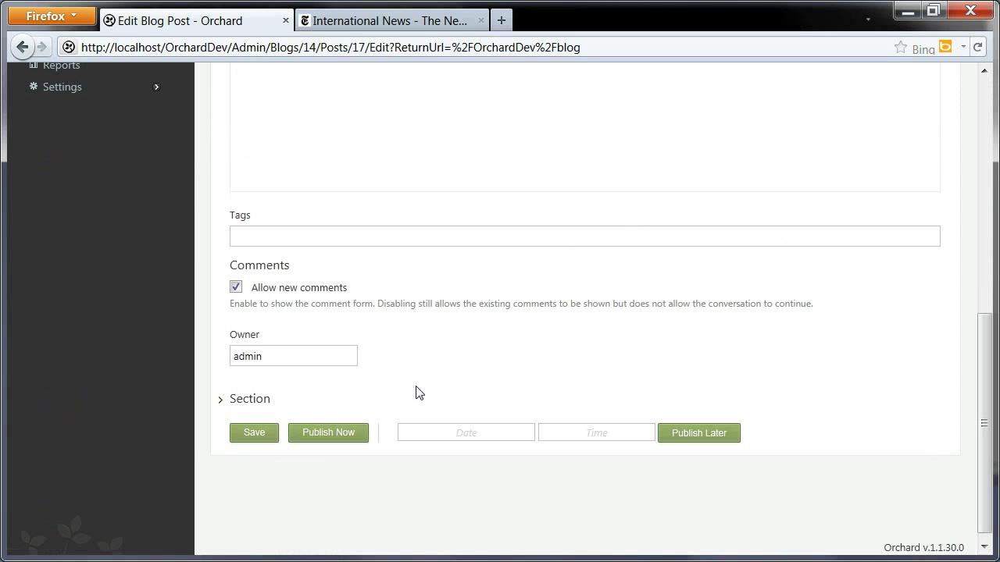
pyautogui.click(221, 403)
pyautogui.scroll(-4, 318, 404)
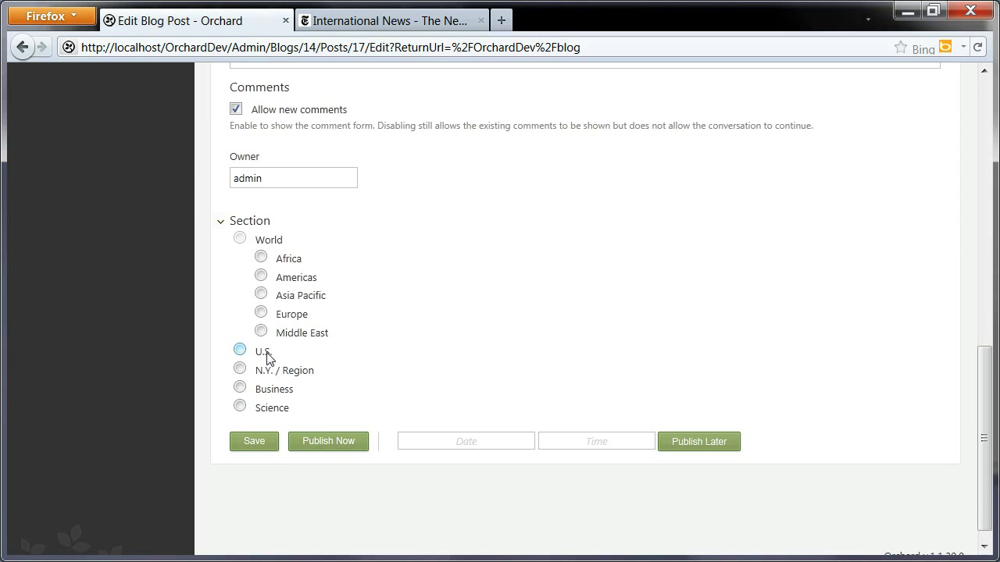
pyautogui.click(261, 332)
pyautogui.click(330, 443)
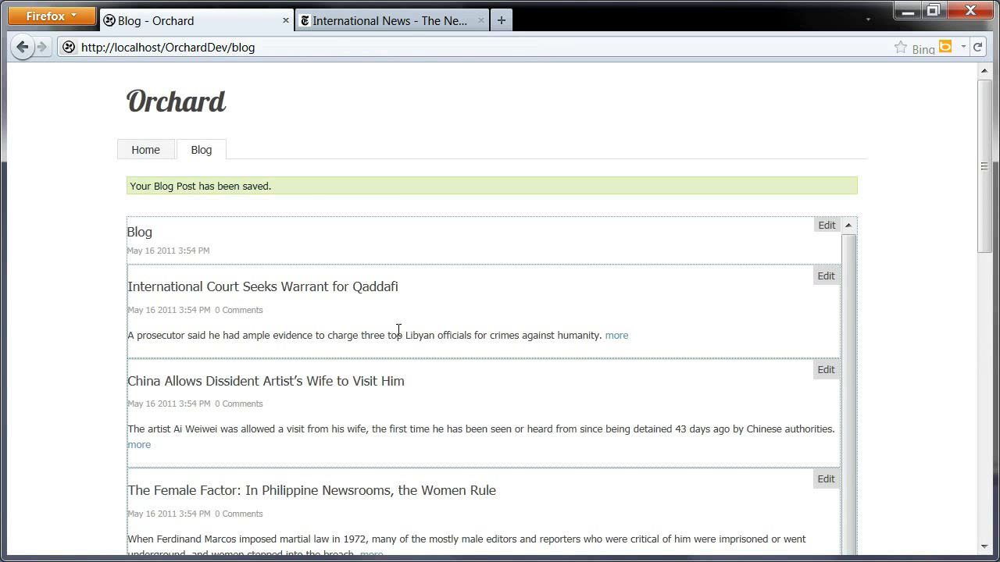
# Step: Edit the post "International Court Seeks Warrant for Qaddafi", assign it to the Africa section and publish it
pyautogui.click(826, 276)
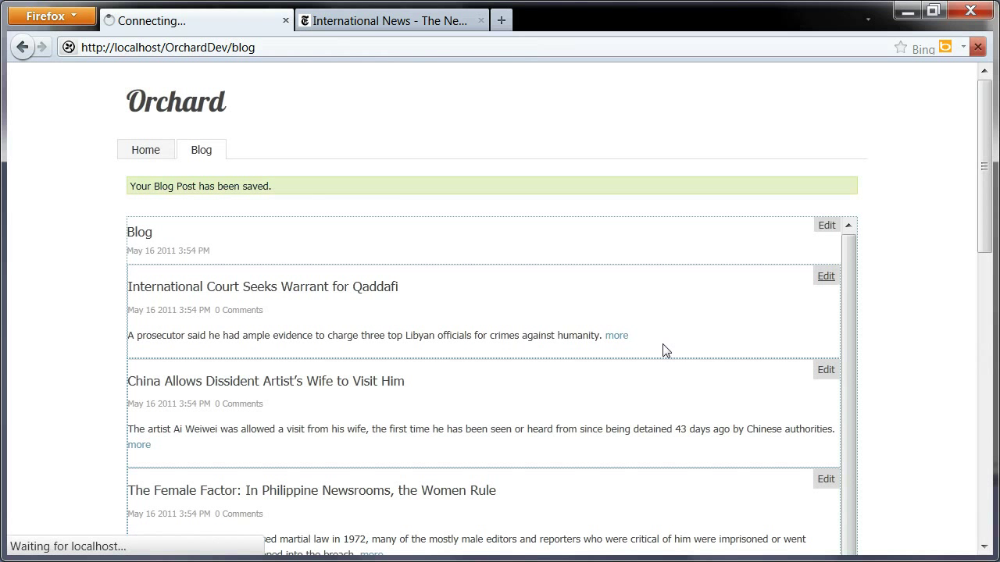
pyautogui.scroll(-10, 374, 393)
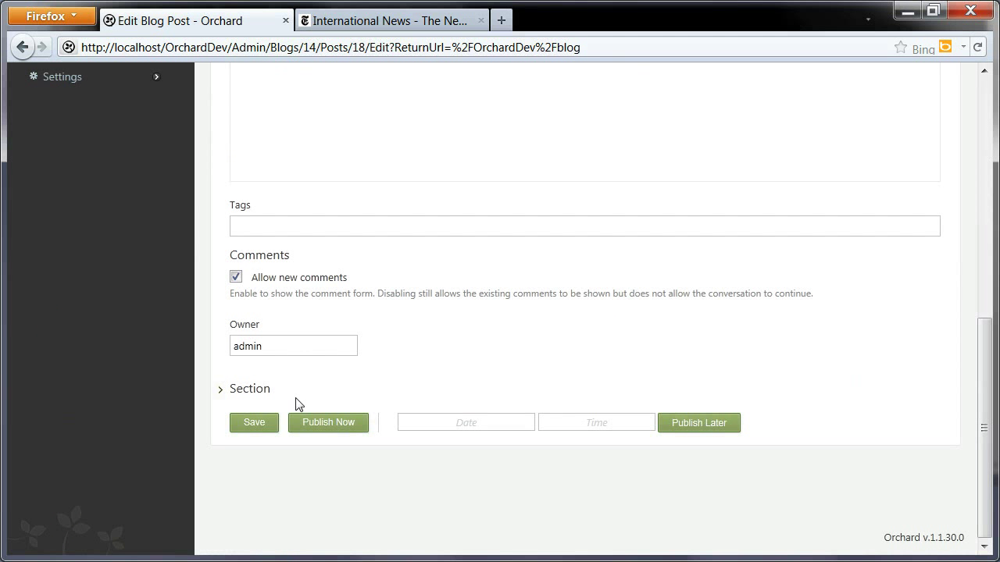
pyautogui.click(225, 394)
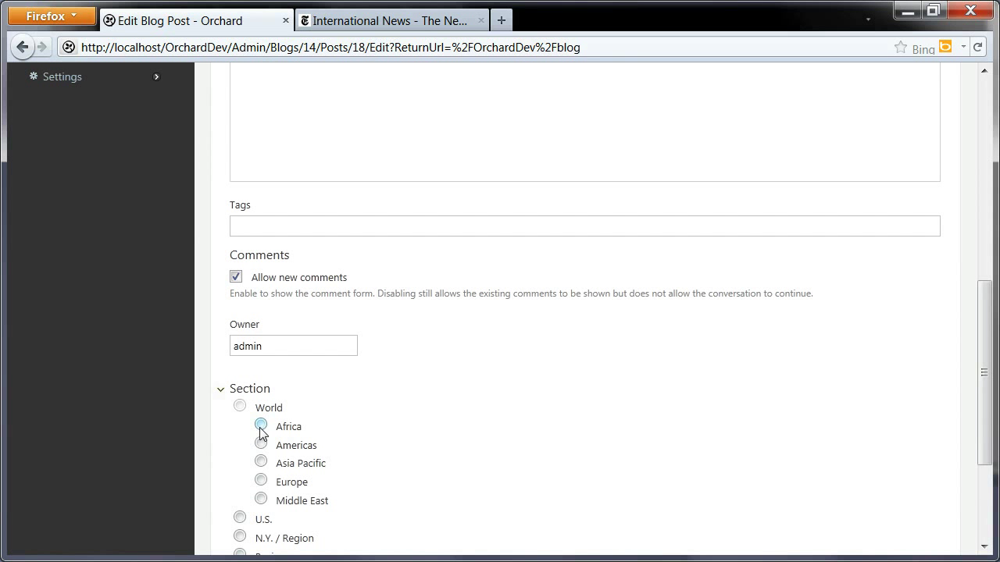
pyautogui.click(261, 425)
pyautogui.scroll(-3, 431, 417)
pyautogui.click(341, 429)
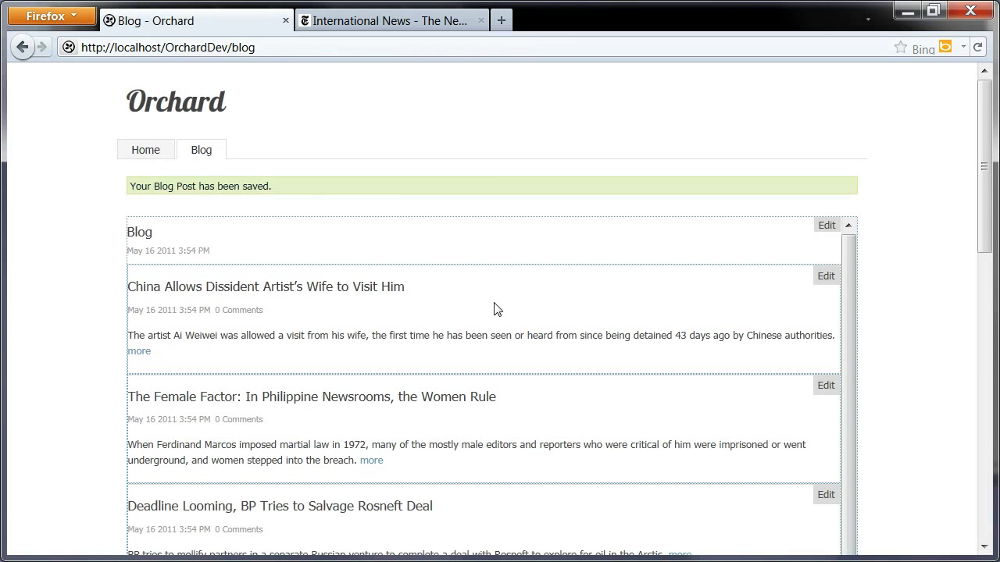
# Step: Set the section of "China Allows Dissident Artist's Wife to Visit Him" to Asia Pacific and publish the post
pyautogui.click(825, 277)
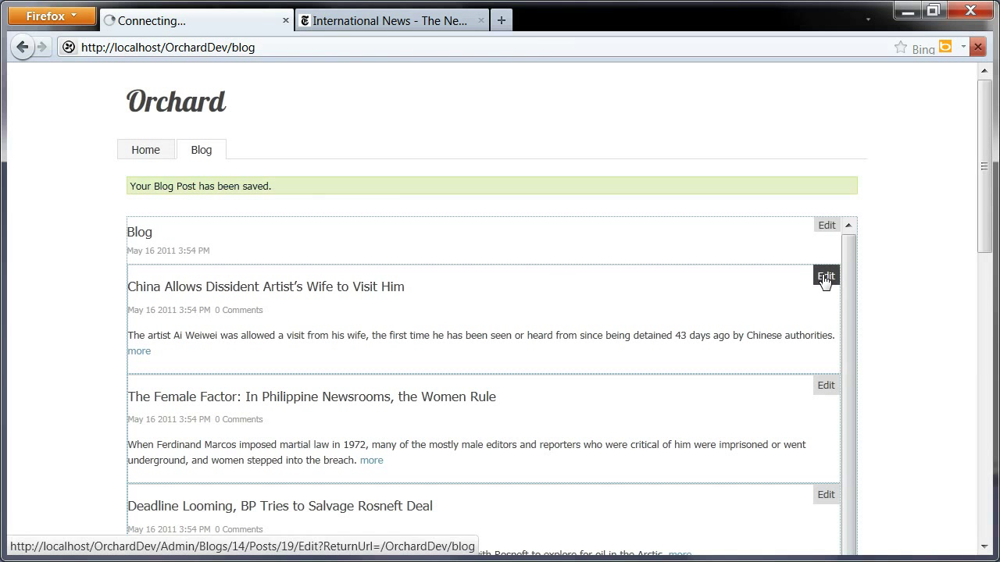
pyautogui.scroll(-10, 479, 341)
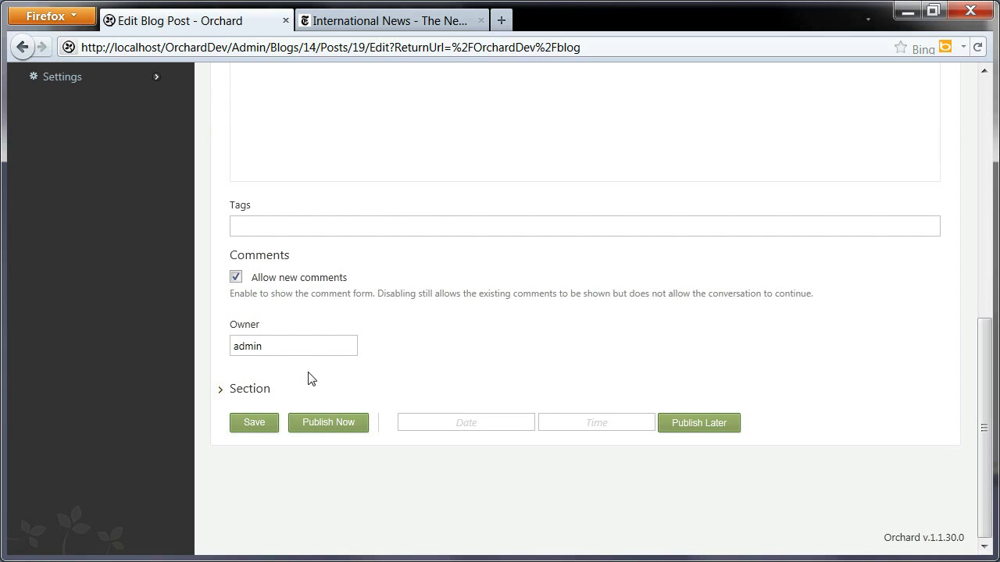
pyautogui.click(223, 395)
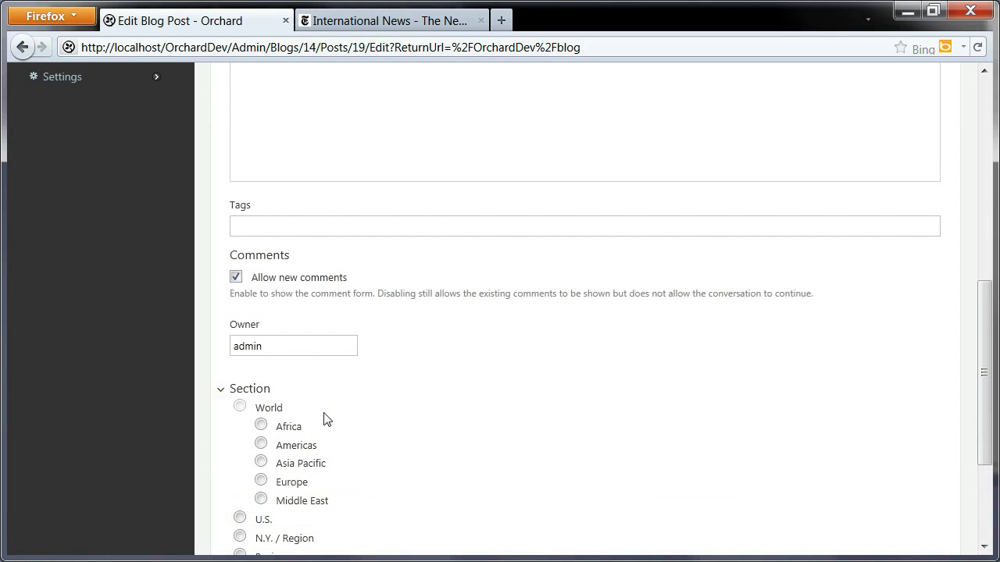
pyautogui.click(261, 463)
pyautogui.scroll(-4, 429, 426)
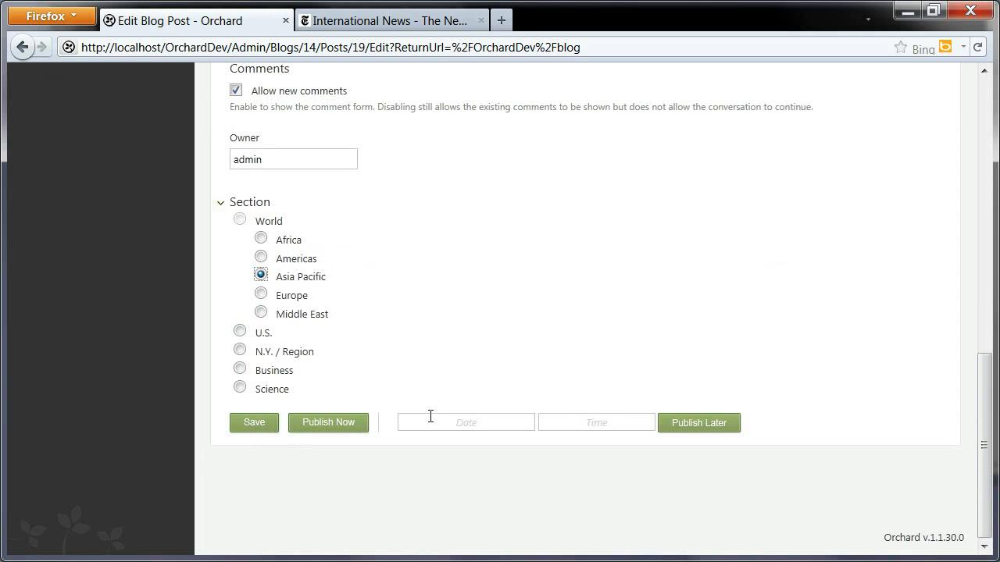
pyautogui.click(331, 425)
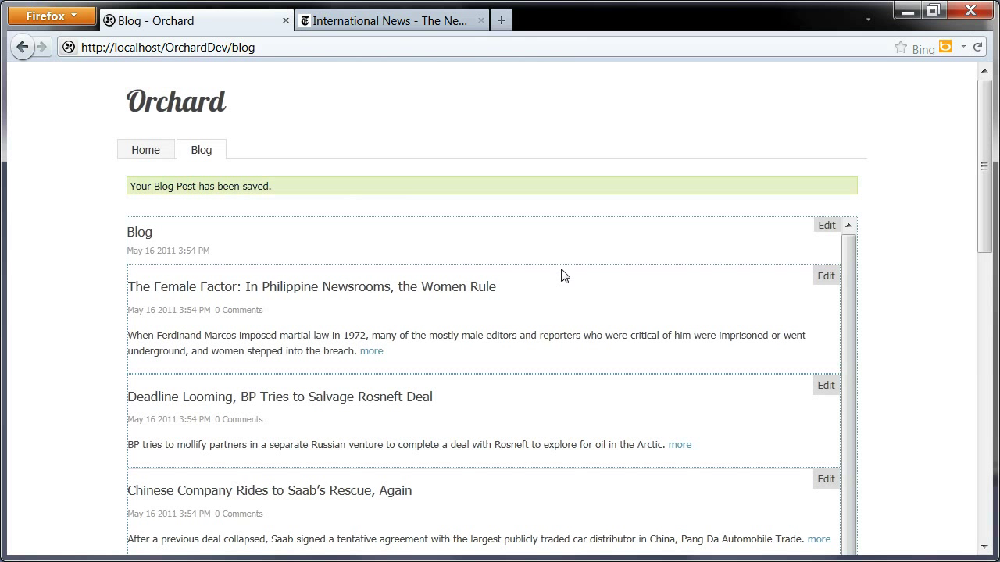
# Step: Look through the blog's newer and older pages to examine which posts show a Section term
pyautogui.scroll(-1, 504, 308)
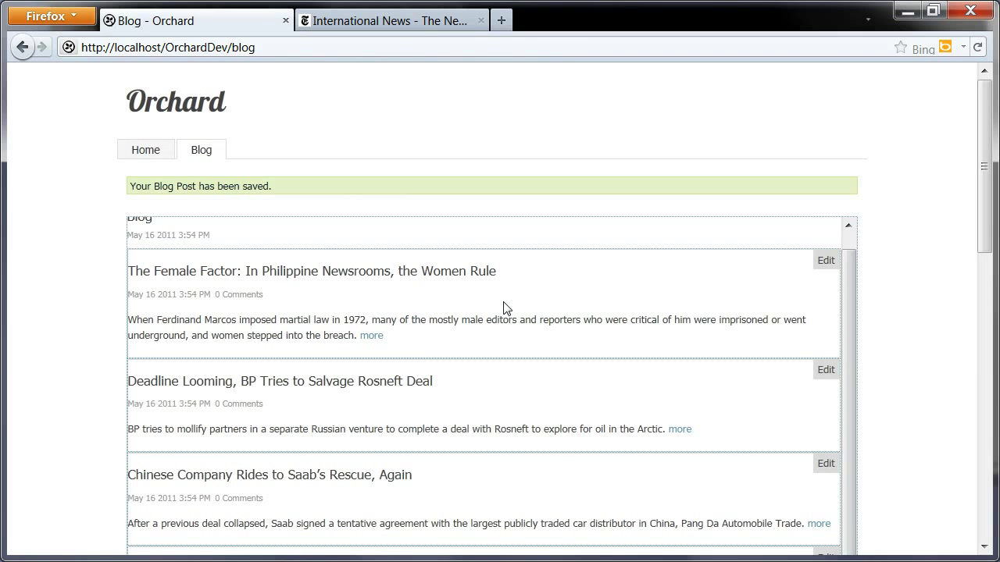
pyautogui.scroll(1, 504, 308)
pyautogui.scroll(-5, 989, 213)
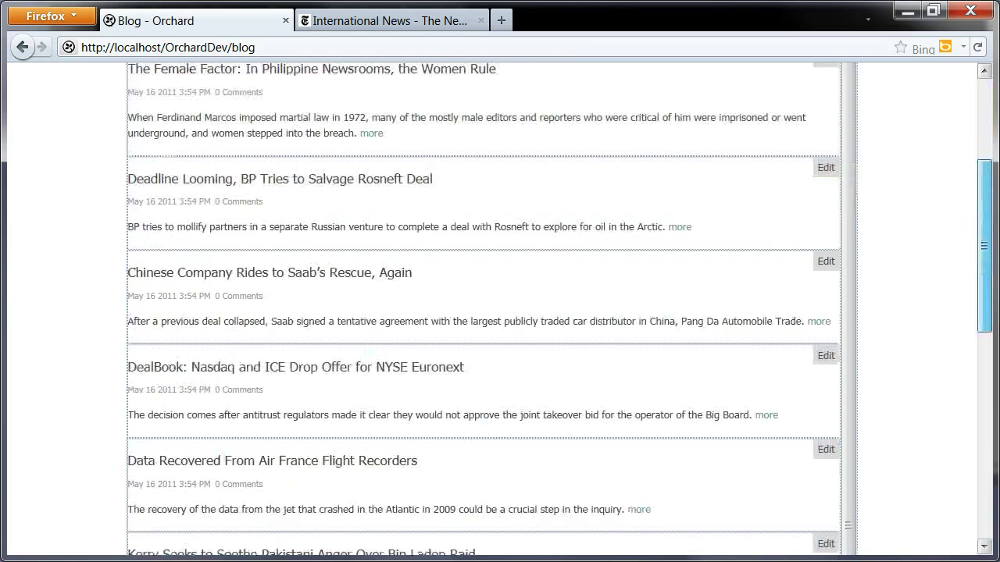
pyautogui.scroll(-5, 989, 212)
pyautogui.click(143, 492)
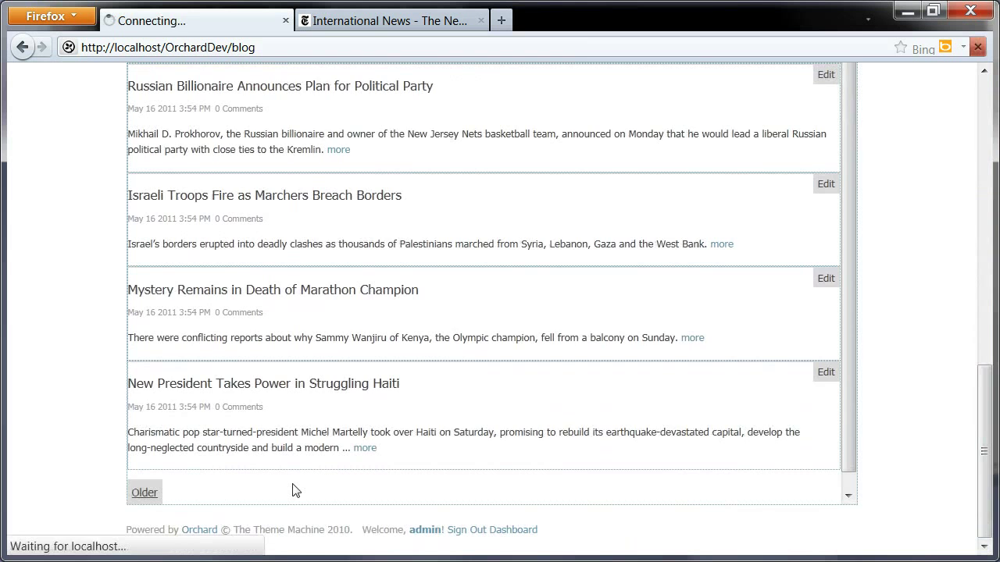
pyautogui.scroll(-1, 613, 383)
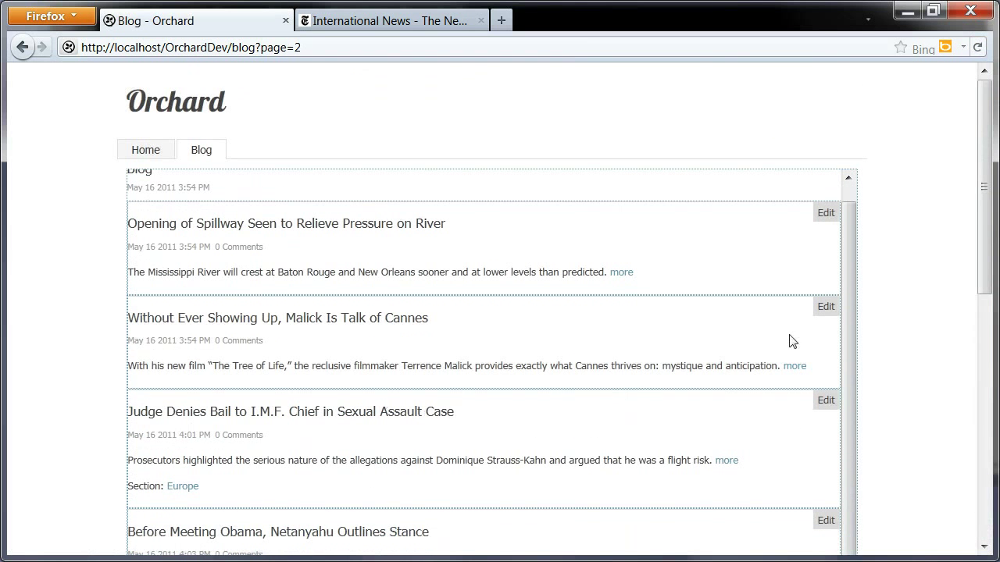
pyautogui.scroll(-5, 984, 264)
pyautogui.scroll(-3, 984, 313)
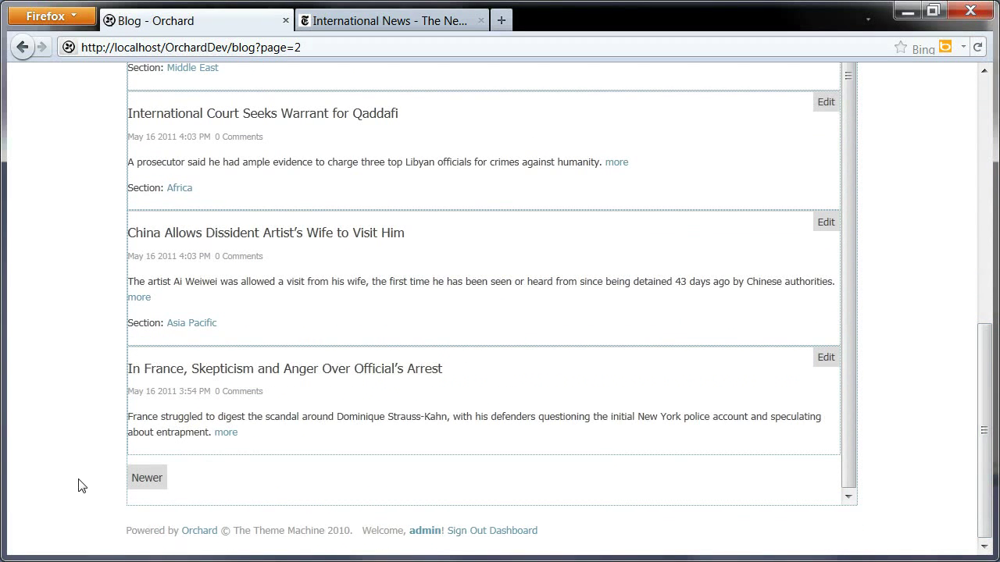
pyautogui.click(141, 478)
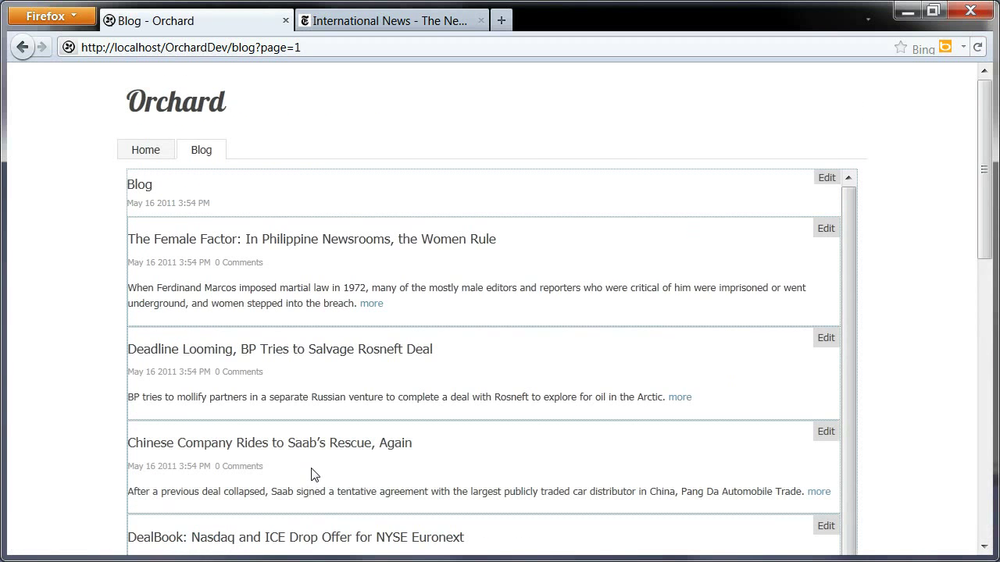
pyautogui.scroll(-1, 685, 404)
pyautogui.hotkey('alt', 'Left')
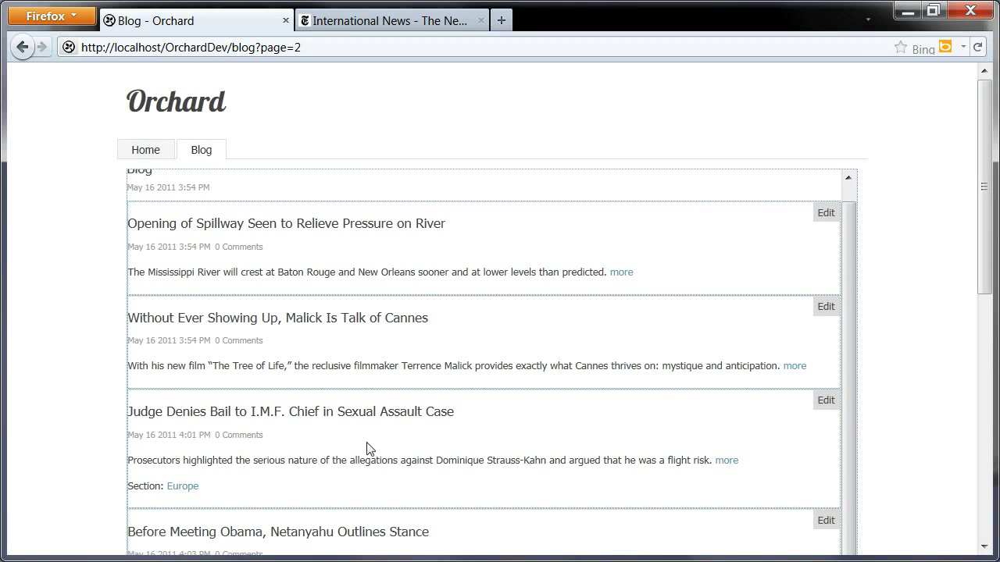
pyautogui.moveTo(977, 274); pyautogui.dragTo(977, 443)
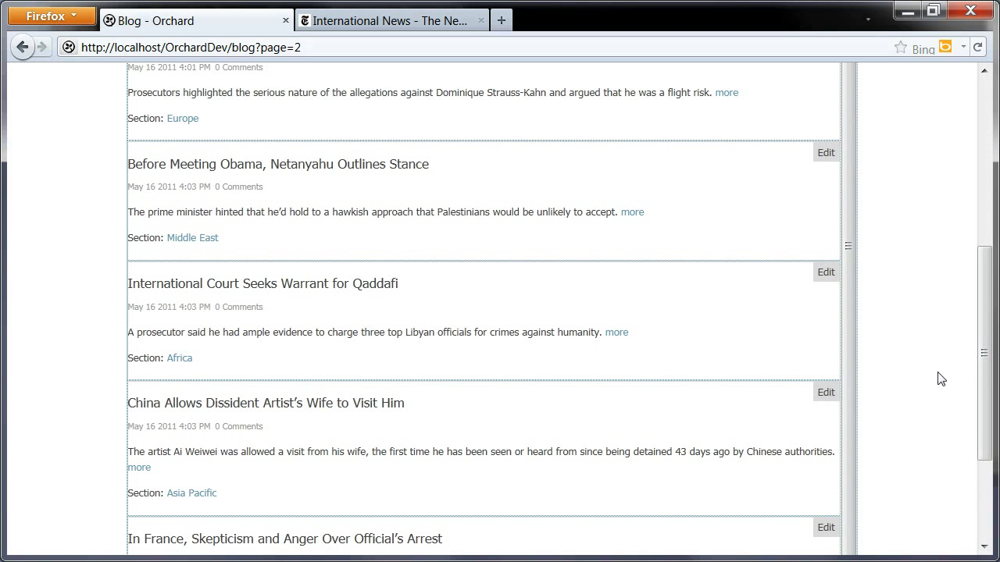
pyautogui.moveTo(985, 382); pyautogui.dragTo(987, 411)
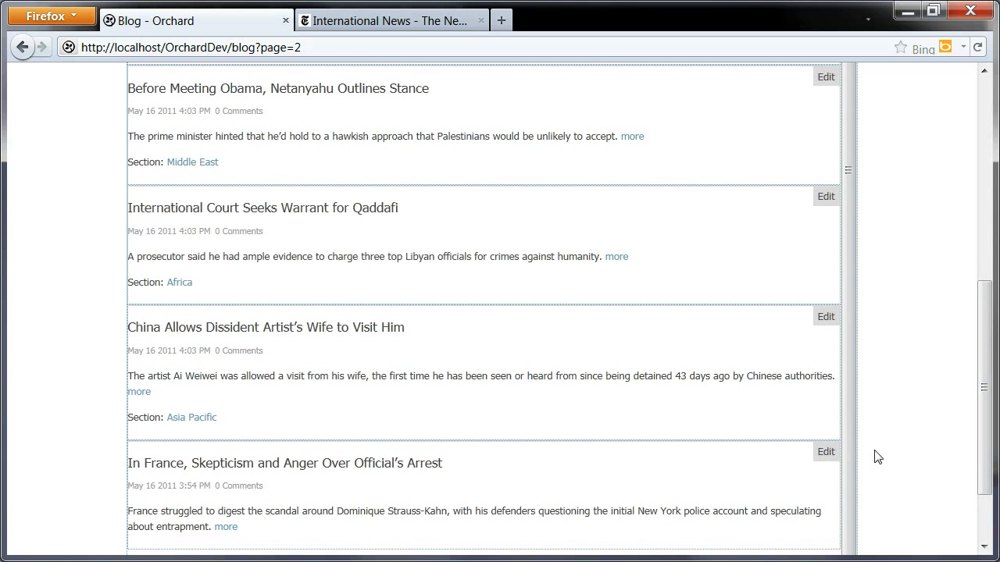
# Step: Edit the post "In France, Skepticism and Anger Over Official's Arrest", assign it to the Europe section and publish it
pyautogui.click(827, 453)
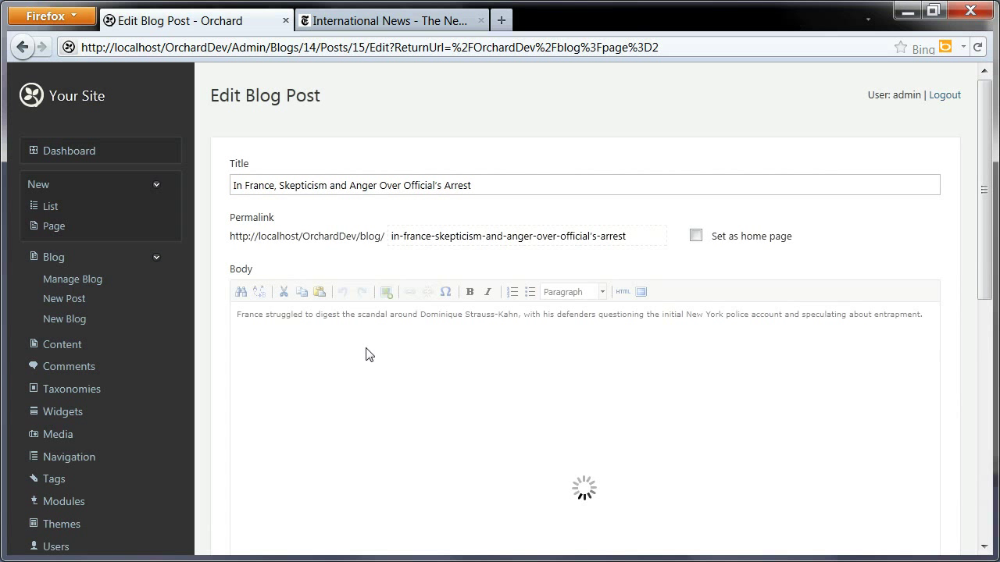
pyautogui.scroll(-15, 331, 310)
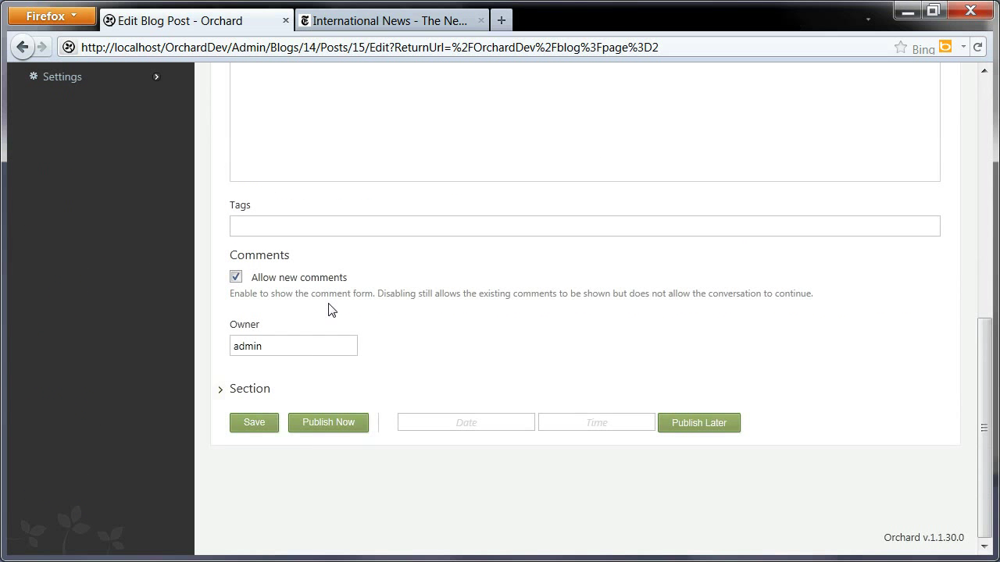
pyautogui.click(220, 394)
pyautogui.click(259, 478)
pyautogui.scroll(-4, 419, 475)
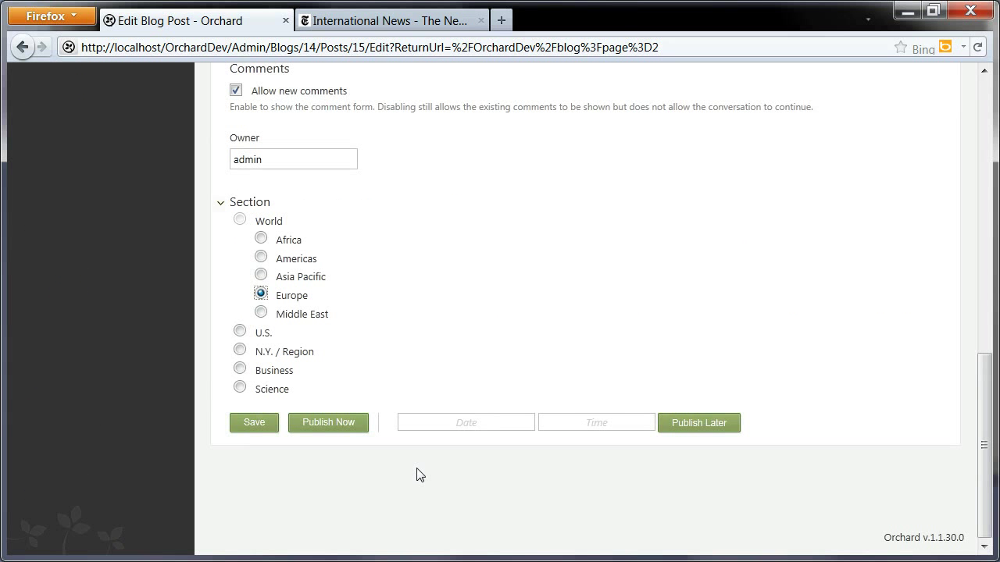
pyautogui.click(312, 431)
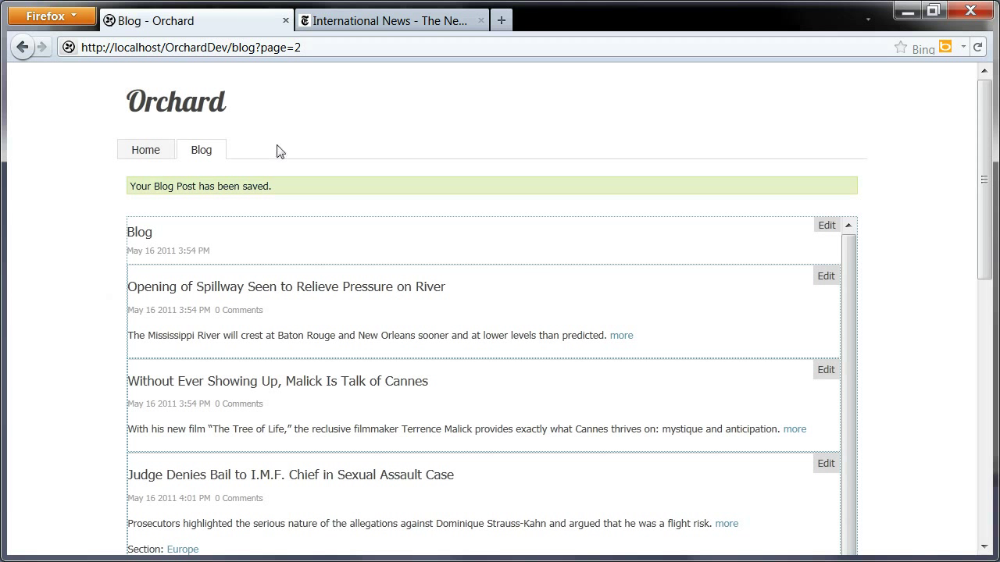
# Step: Examine the section navigation on the New York Times World page, and check the Section terms on the blog's posts
pyautogui.click(332, 26)
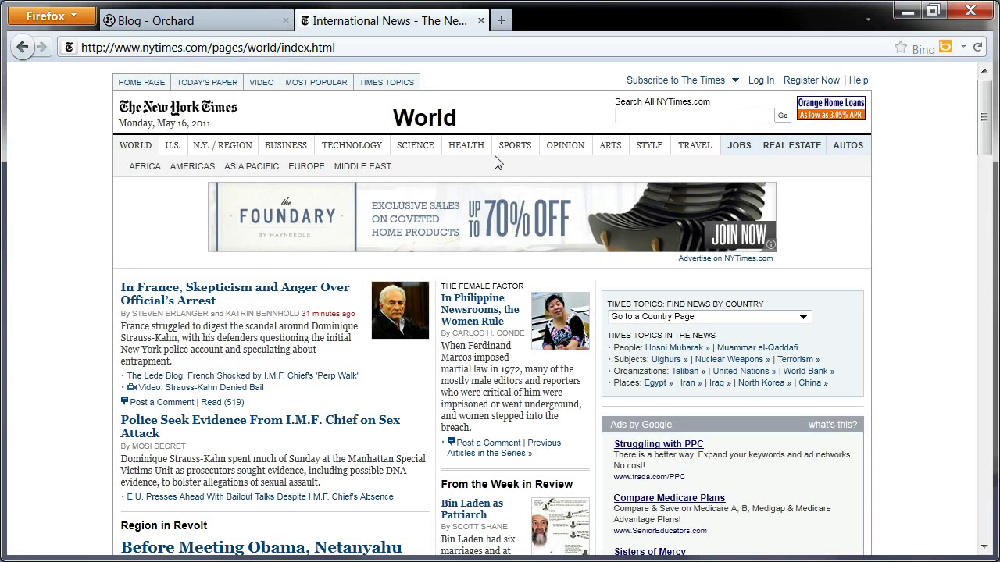
pyautogui.click(215, 28)
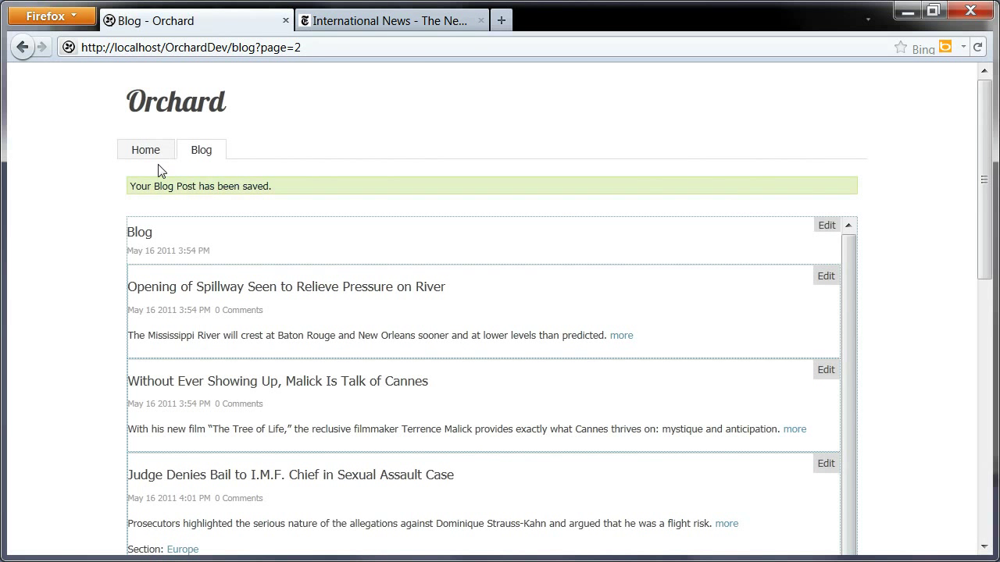
pyautogui.scroll(-10, 64, 275)
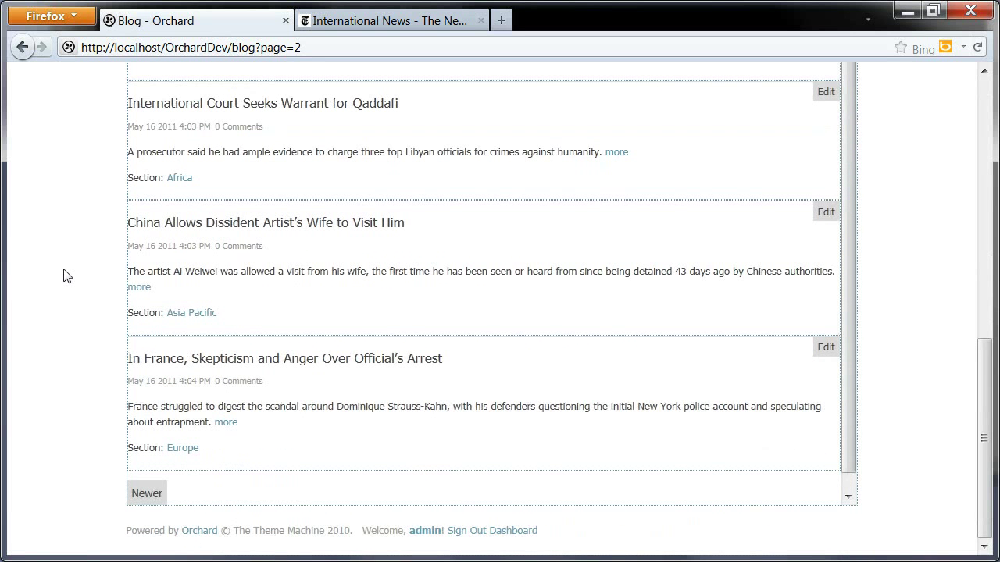
# Step: From the admin dashboard, add a Taxonomy Widget for the Section taxonomy to the AsideSecond zone of the Default layer
pyautogui.click(512, 532)
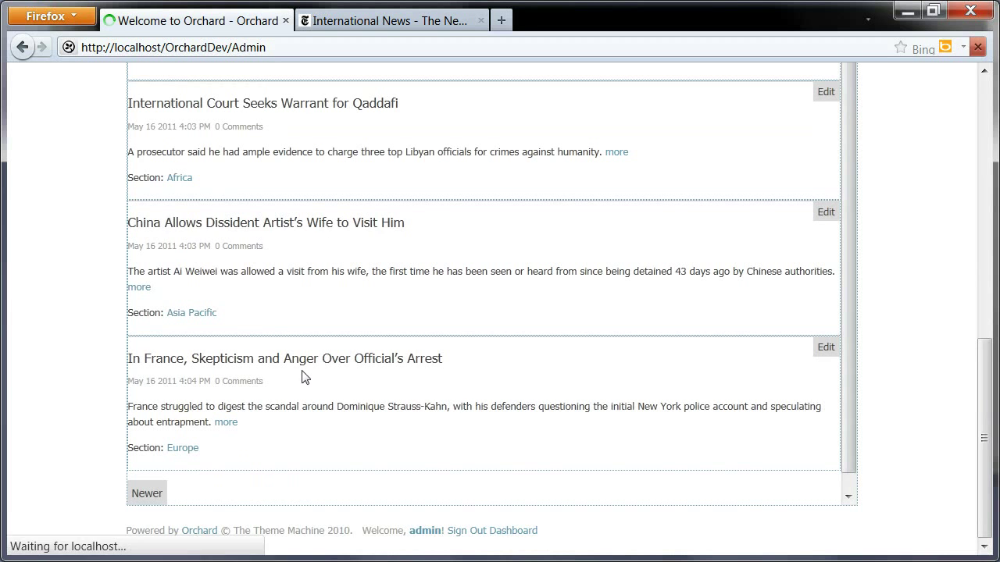
pyautogui.scroll(-3, 62, 391)
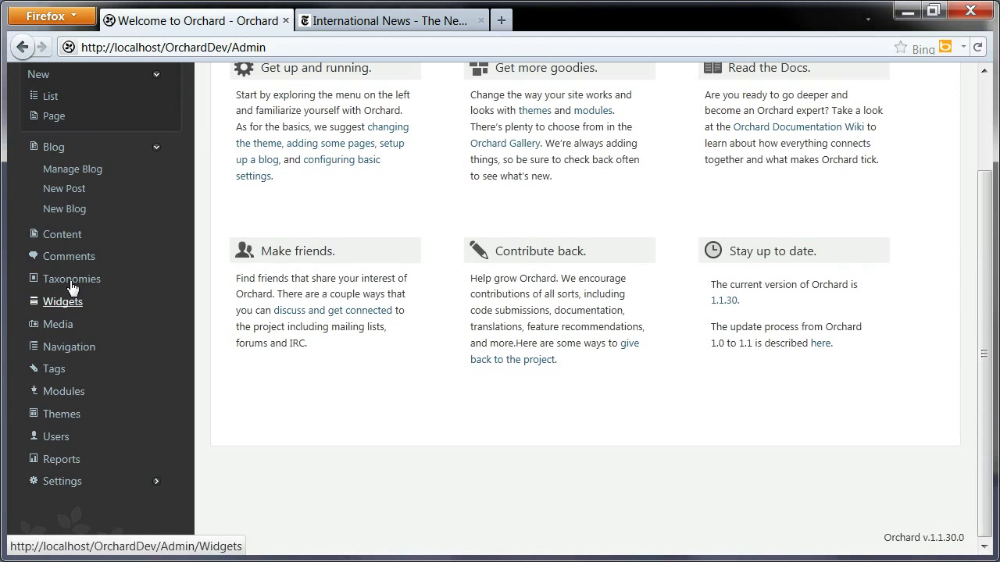
pyautogui.click(52, 304)
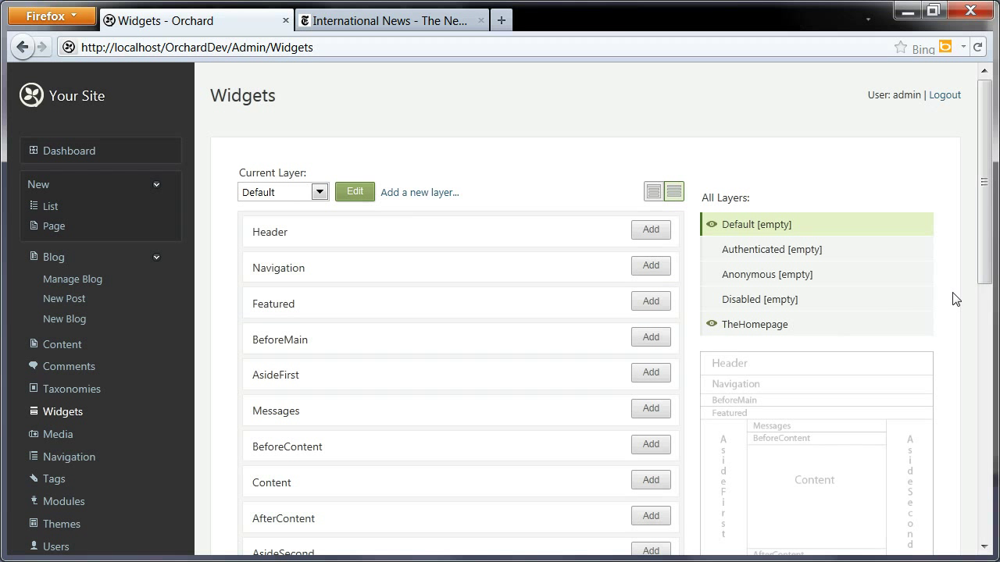
pyautogui.scroll(-3, 953, 299)
pyautogui.scroll(1, 953, 299)
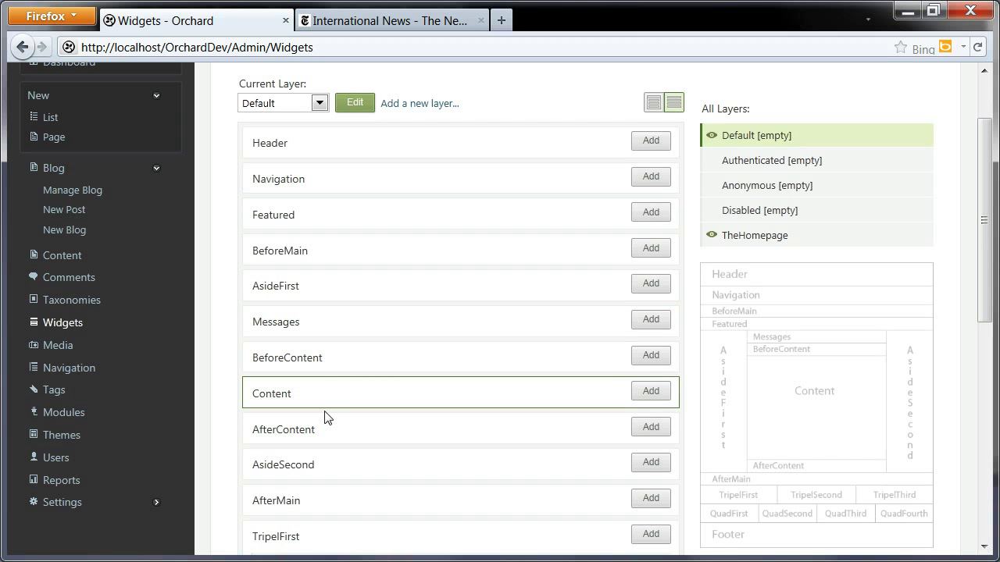
pyautogui.click(650, 462)
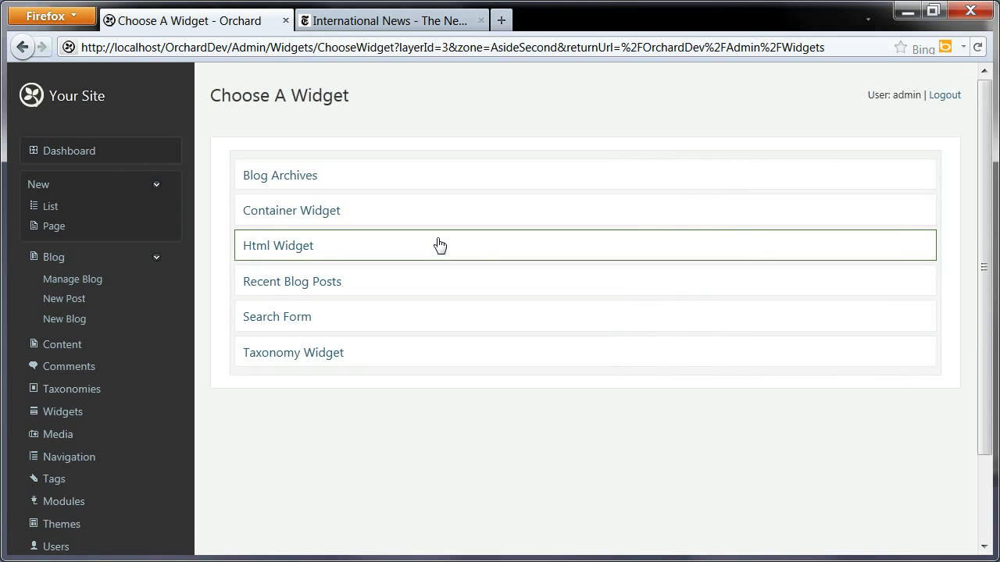
pyautogui.click(269, 356)
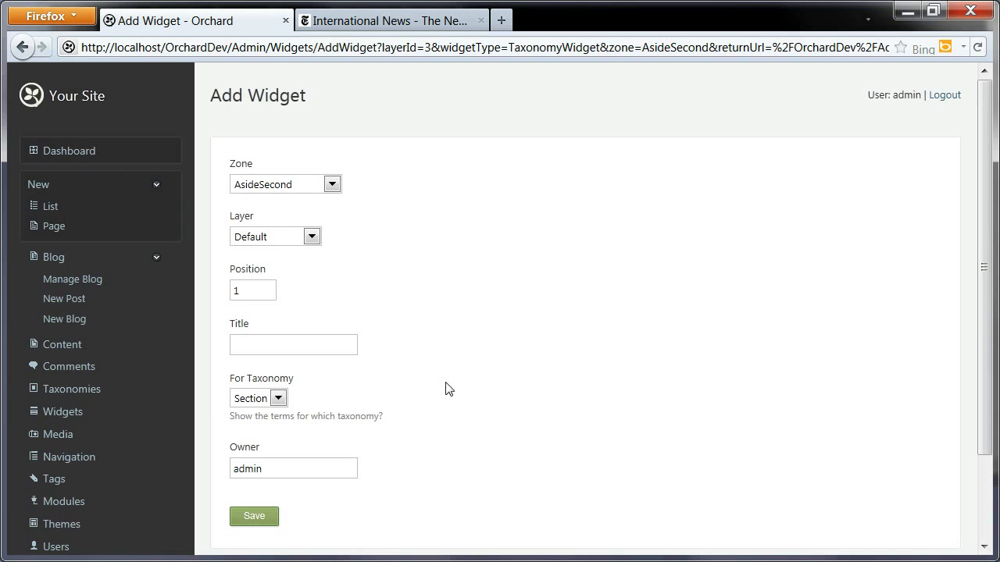
pyautogui.click(278, 400)
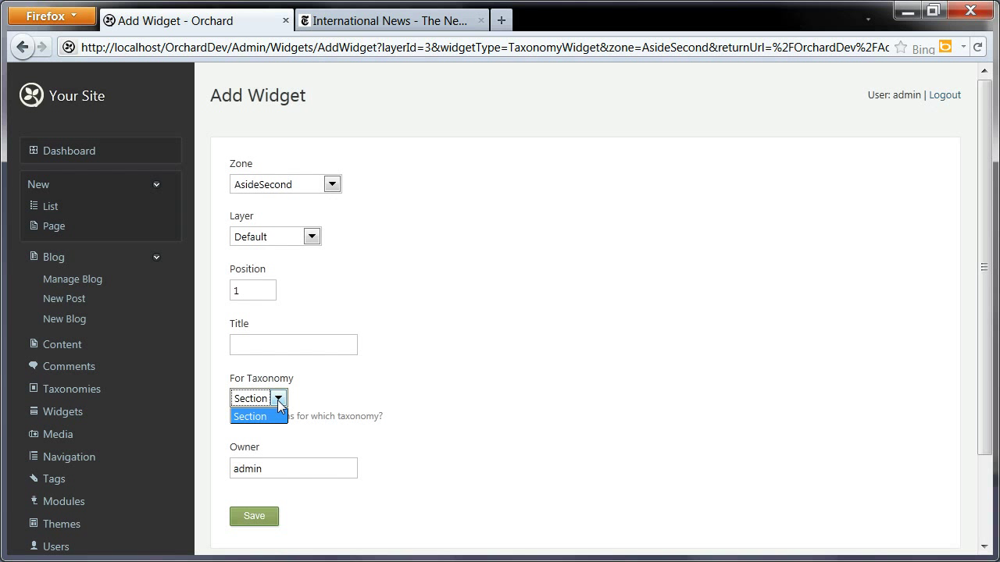
pyautogui.click(278, 400)
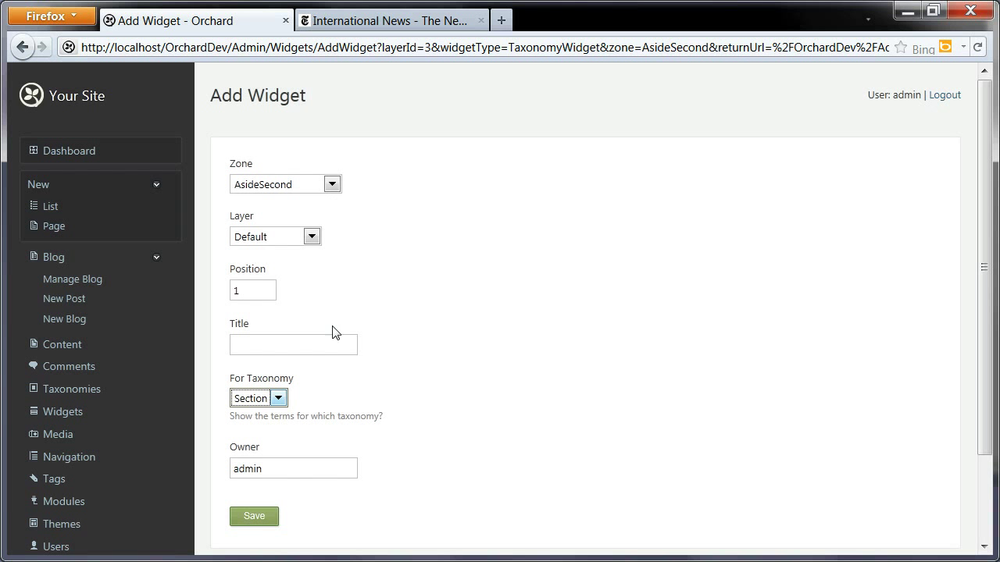
pyautogui.click(264, 521)
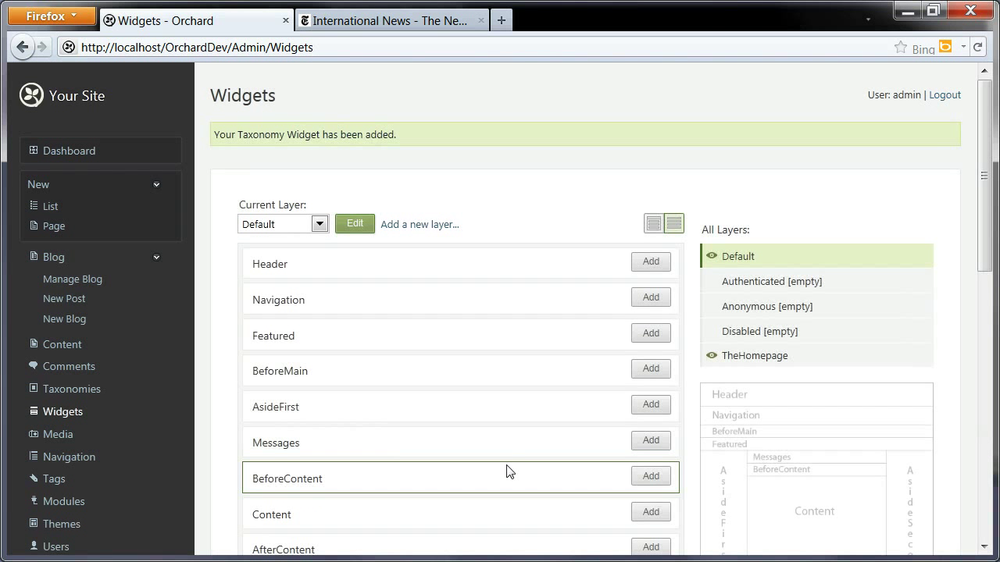
# Step: Check the Taxonomy Widget's placement in AsideSecond and limit the zone list to zones that contain widgets
pyautogui.scroll(-5, 569, 429)
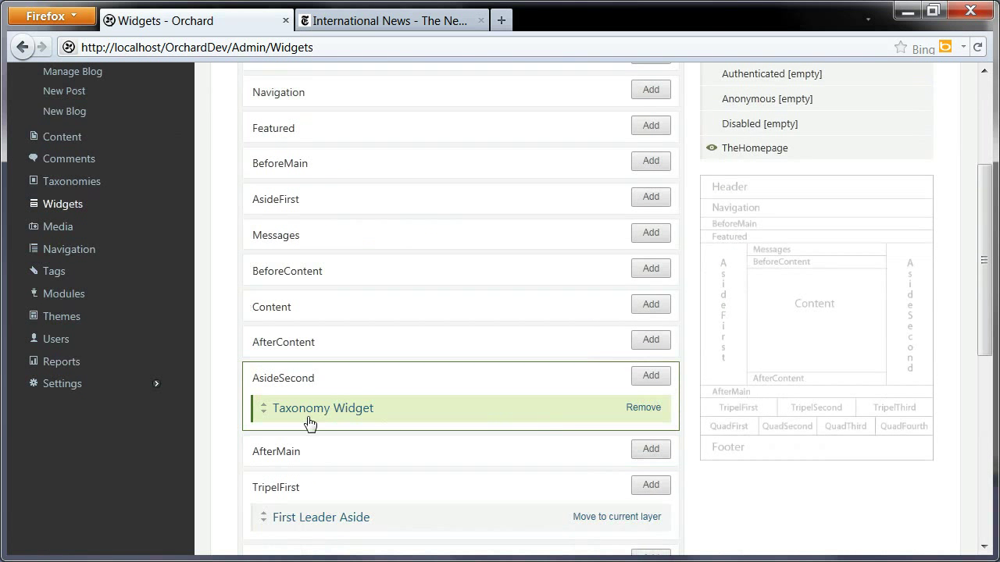
pyautogui.scroll(5, 474, 417)
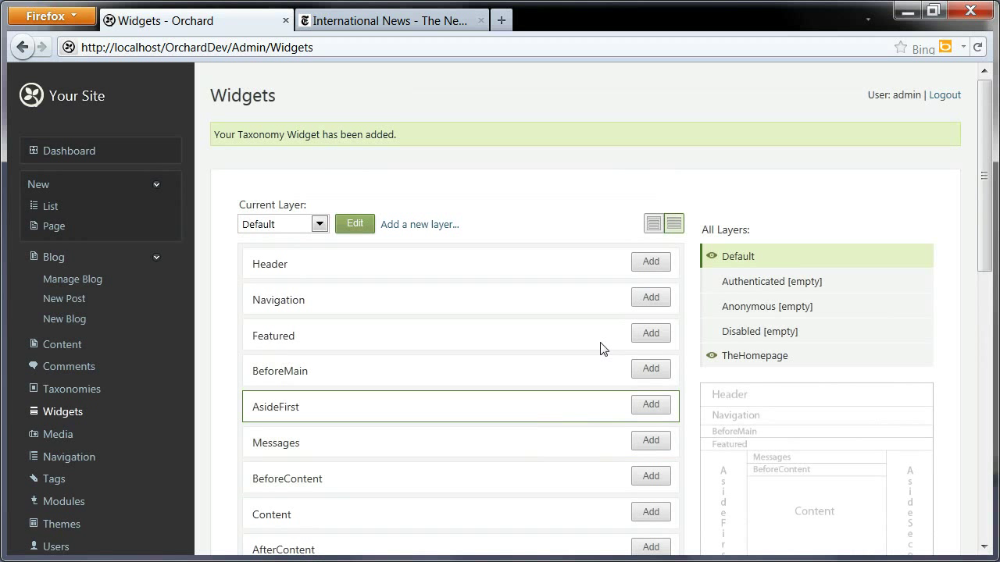
pyautogui.click(654, 223)
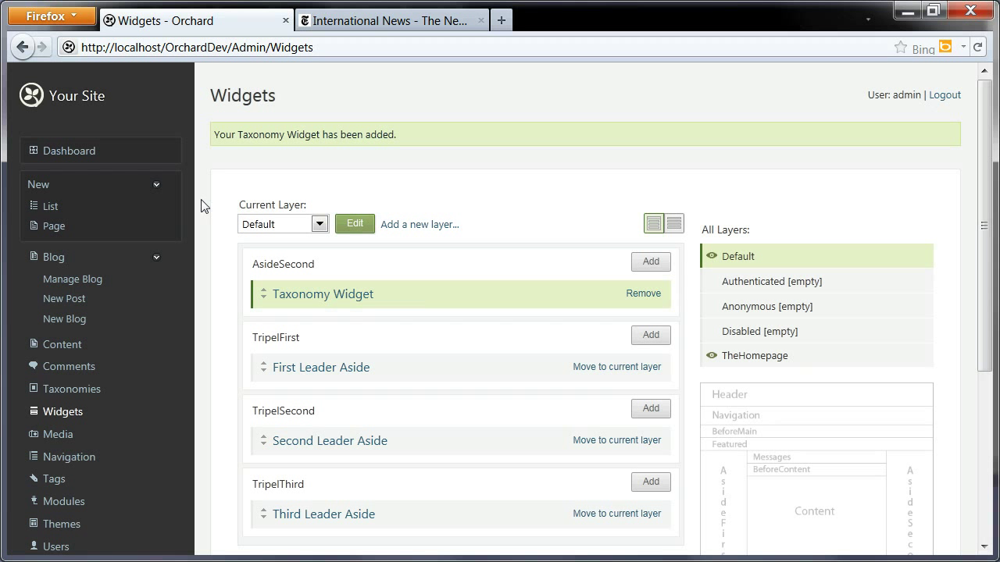
# Step: View the public site and browse the Europe and Middle East terms through the section widget
pyautogui.click(77, 105)
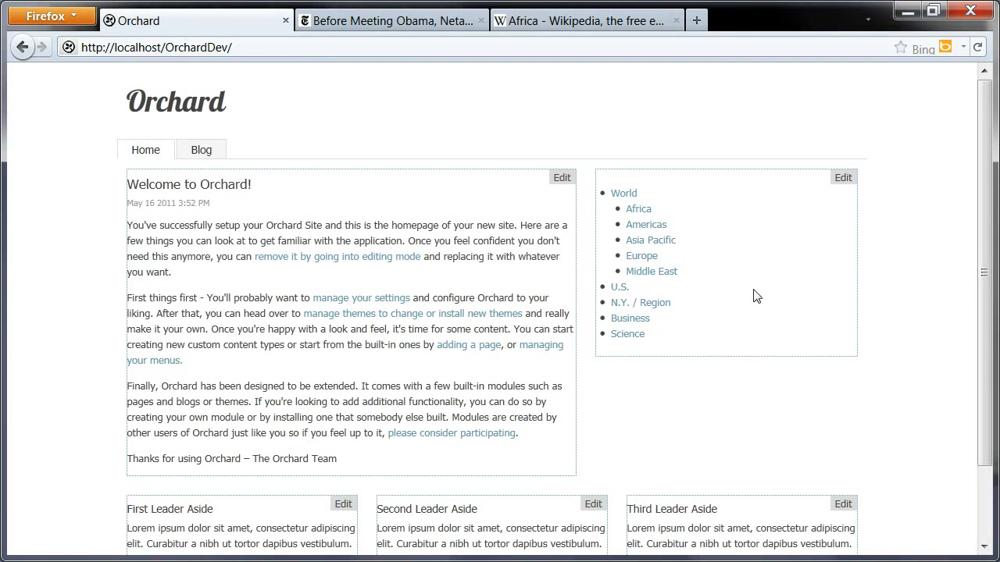
pyautogui.click(643, 258)
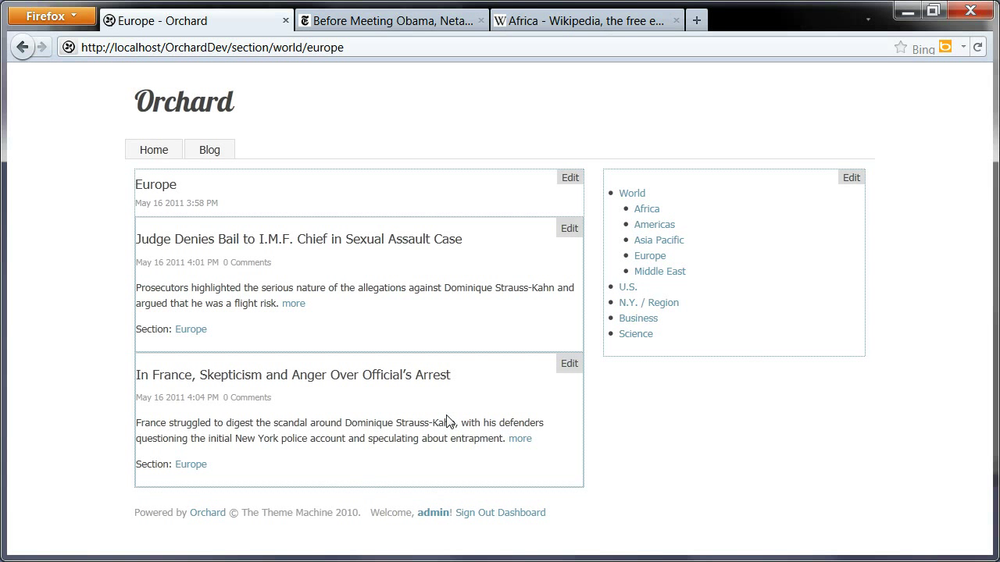
pyautogui.click(682, 275)
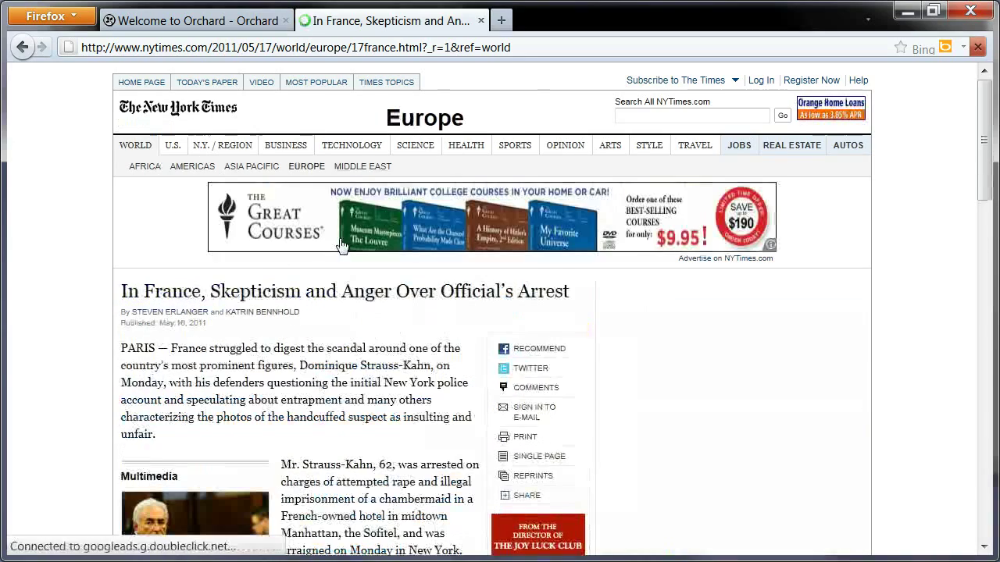
# Step: Look through the New York Times article "In France, Skepticism and Anger Over Official's Arrest" down to its end for related topics
pyautogui.scroll(-9, 162, 241)
pyautogui.scroll(-20, 164, 238)
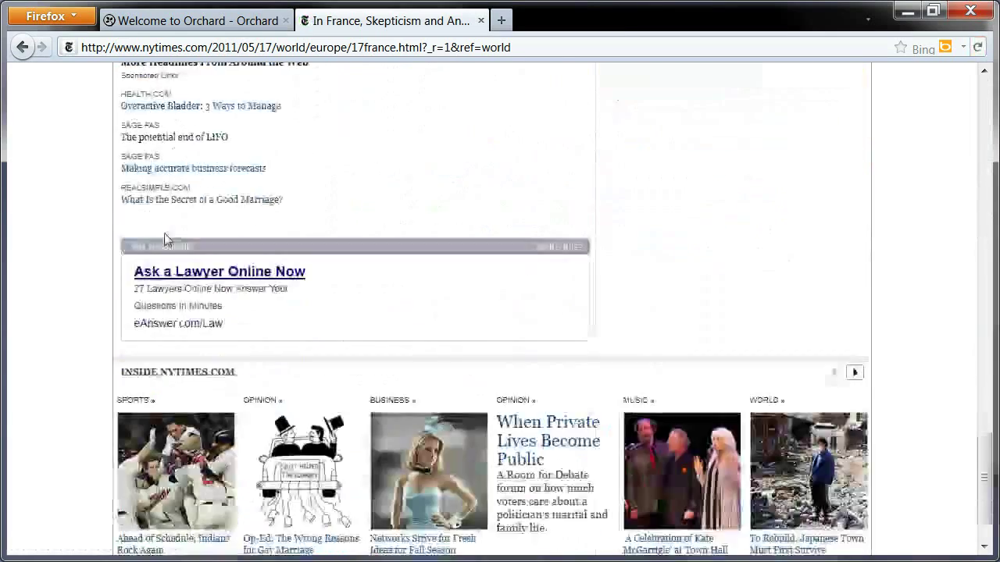
pyautogui.scroll(6, 165, 239)
pyautogui.scroll(-9, 163, 239)
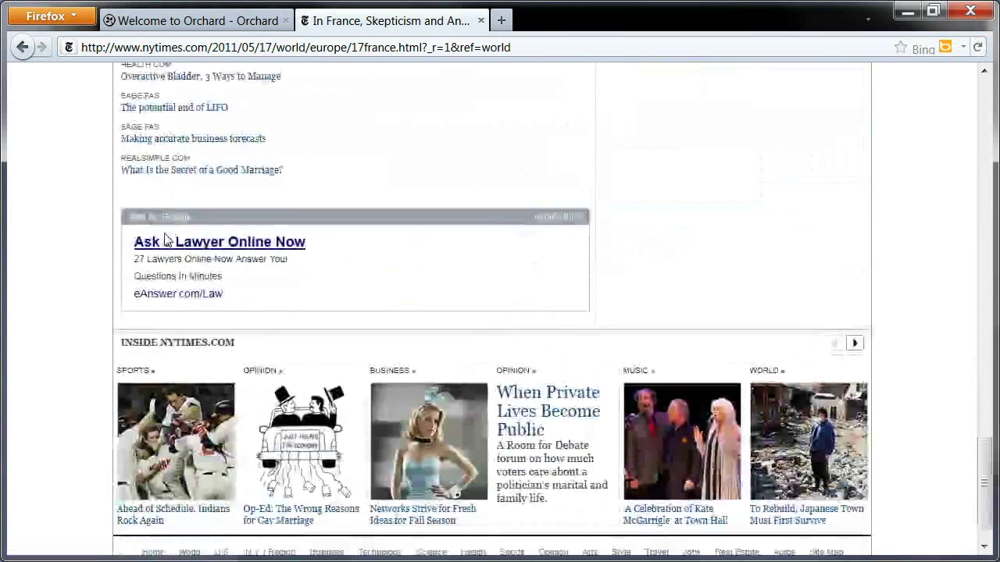
pyautogui.scroll(6, 163, 239)
# Step: Return to the World page, open "Before Meeting Obama, Netanyahu Outlines Stance" and examine the topics listed below the article
pyautogui.hotkey('alt', 'Left')
pyautogui.scroll(-7, 186, 224)
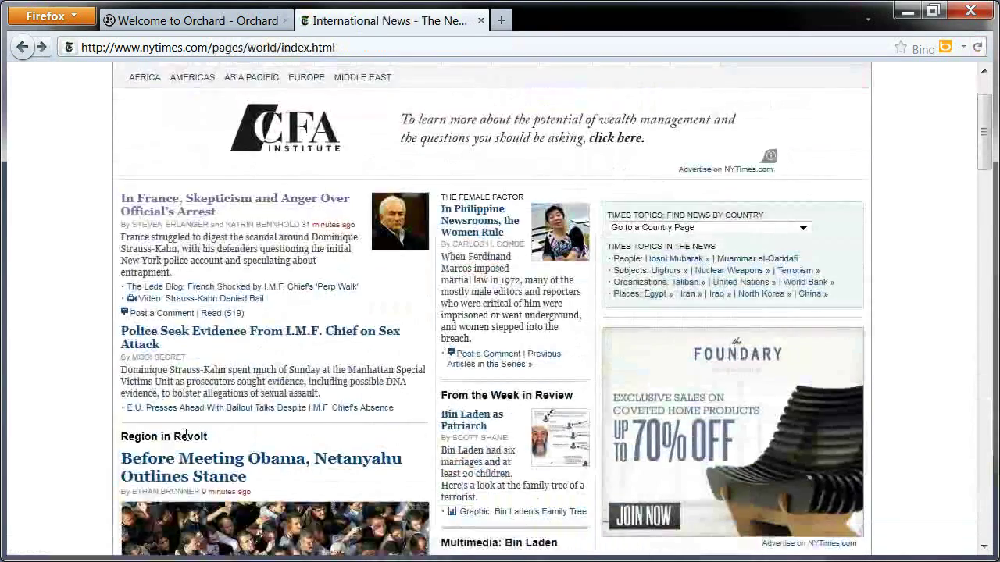
pyautogui.scroll(-2, 187, 227)
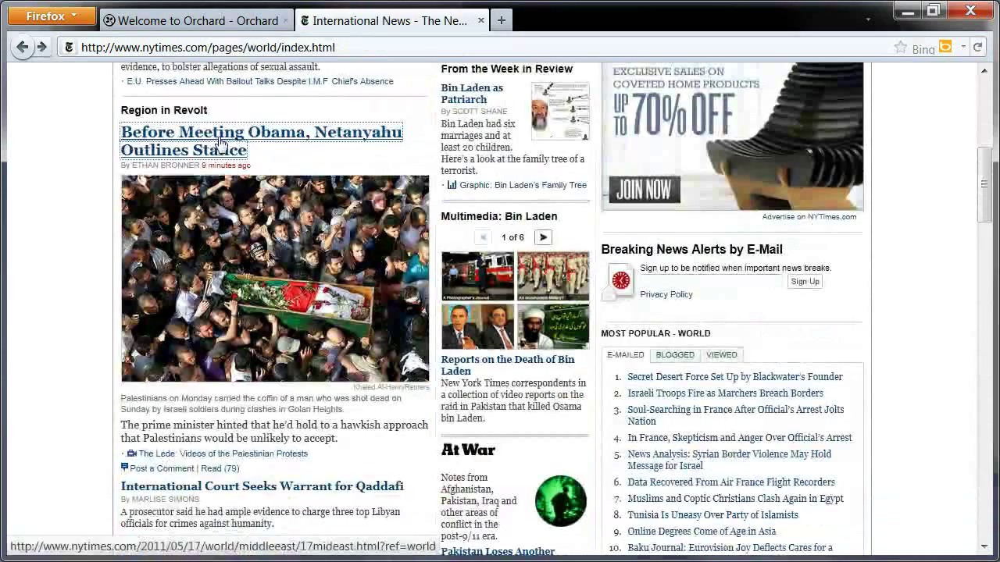
pyautogui.click(196, 147)
pyautogui.scroll(-20, 436, 426)
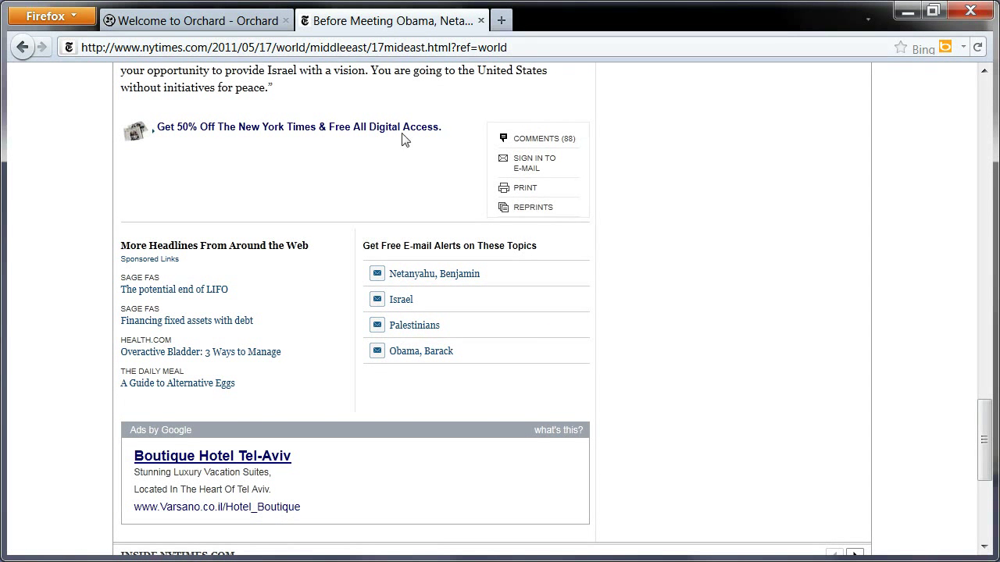
# Step: Switch back to the Orchard admin and create a new taxonomy titled Topic
pyautogui.click(223, 23)
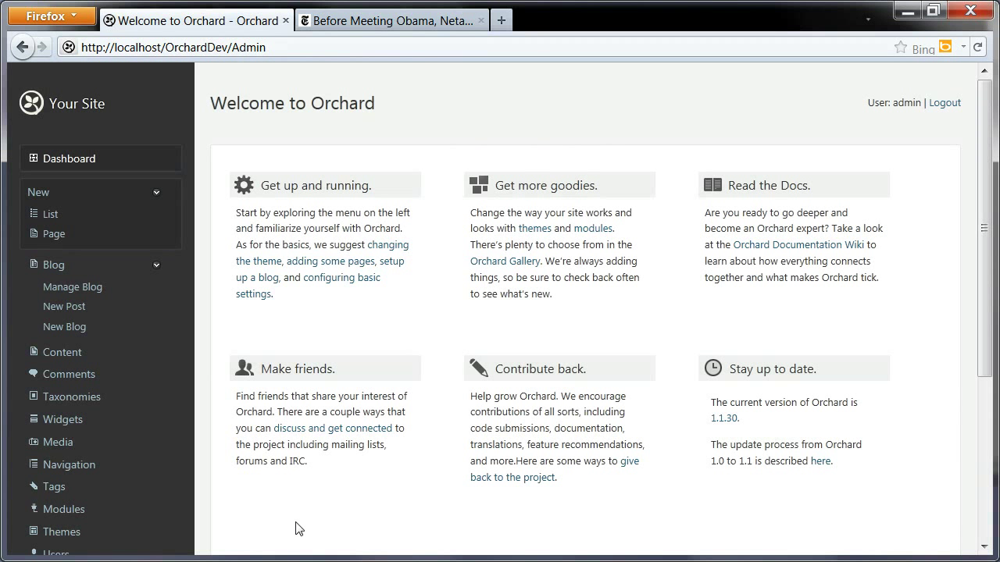
pyautogui.click(118, 402)
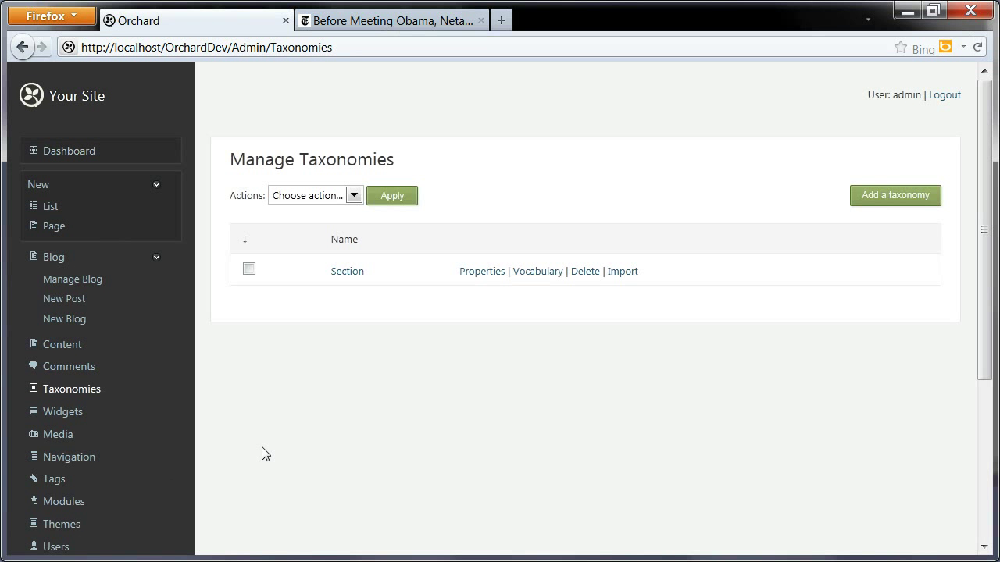
pyautogui.click(877, 196)
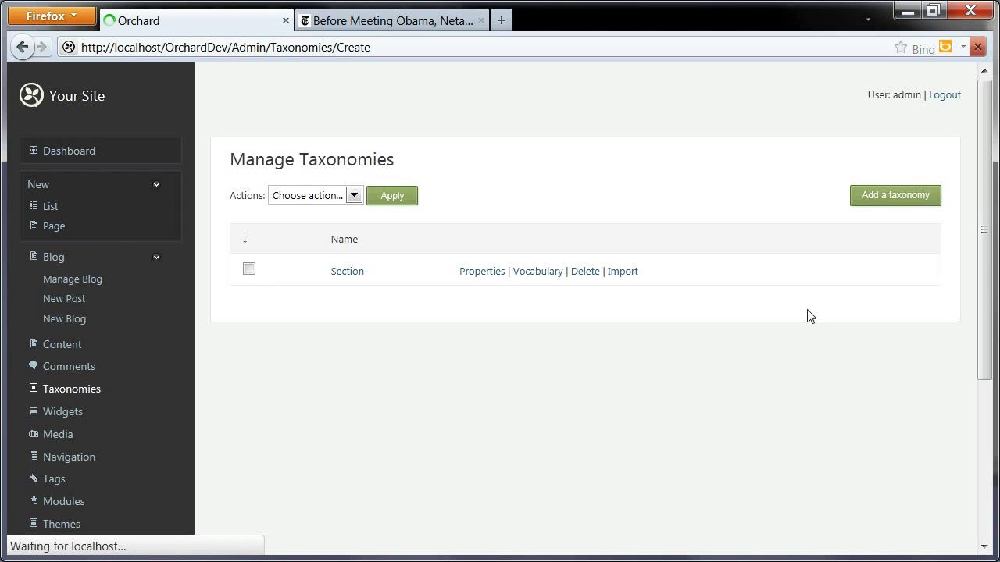
pyautogui.click(467, 219)
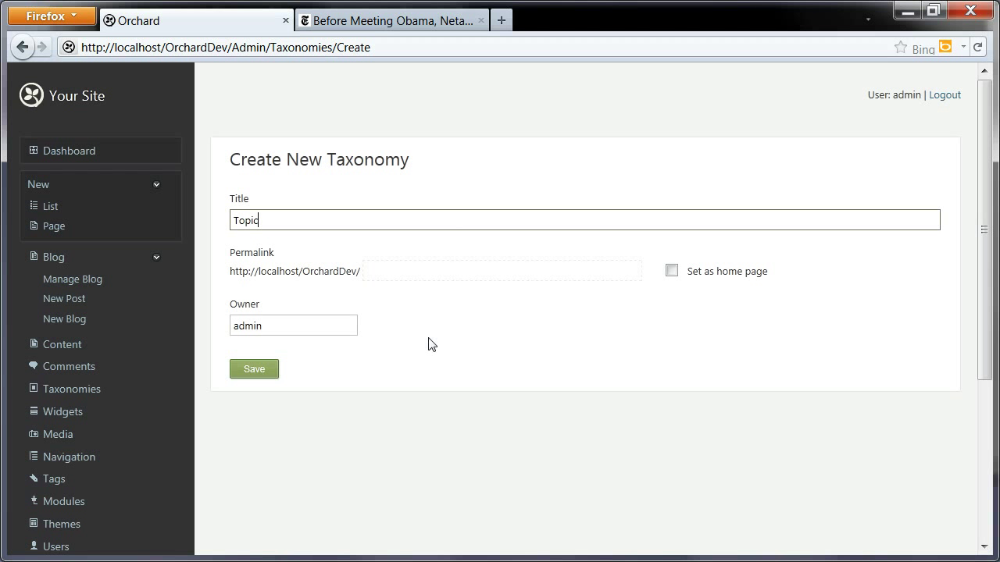
pyautogui.click(261, 376)
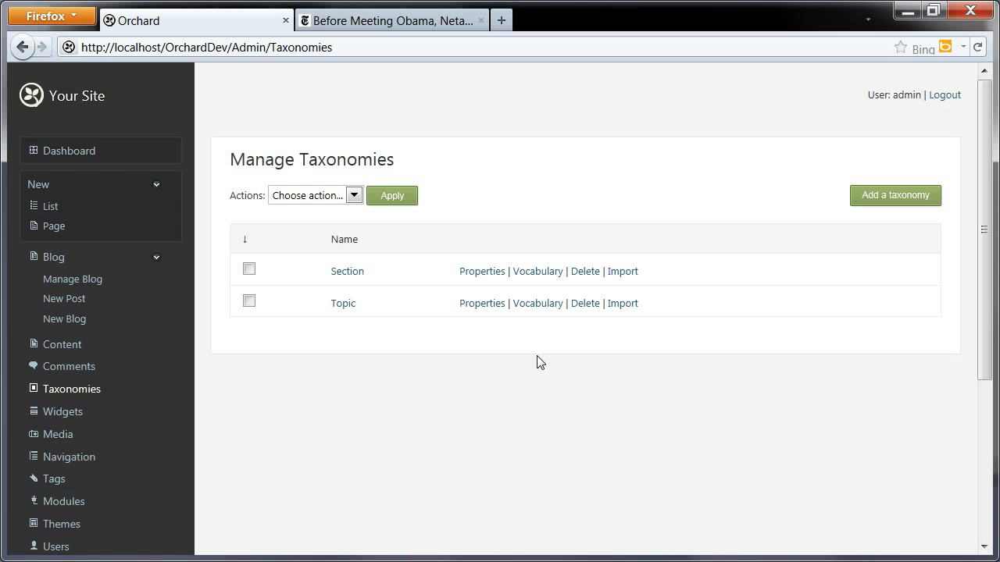
# Step: Add the terms Israel, Palestinians, Demonstrations, Syria, Lybia and Qaddafi to the Topic vocabulary, and open the blog's post management list
pyautogui.click(539, 307)
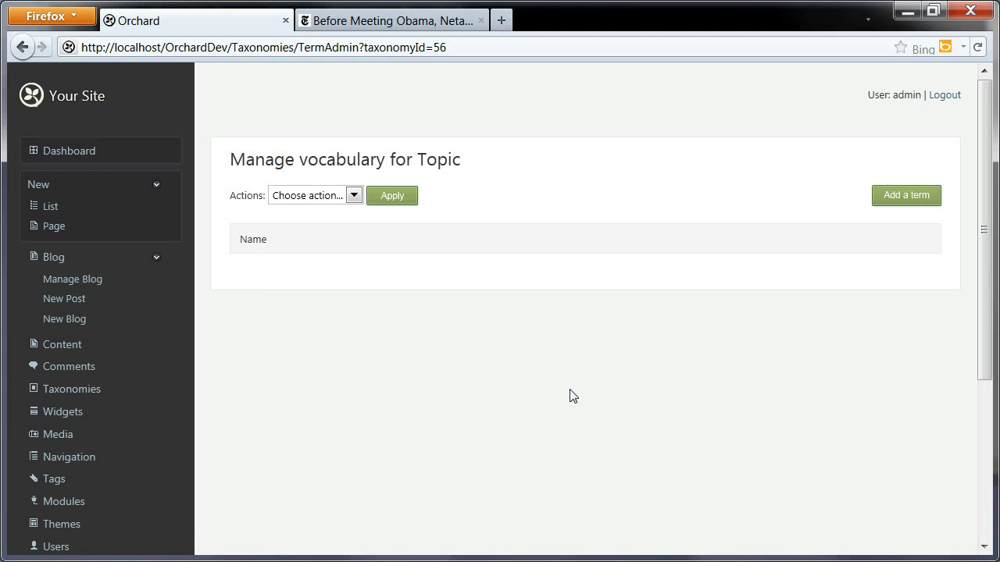
pyautogui.click(890, 200)
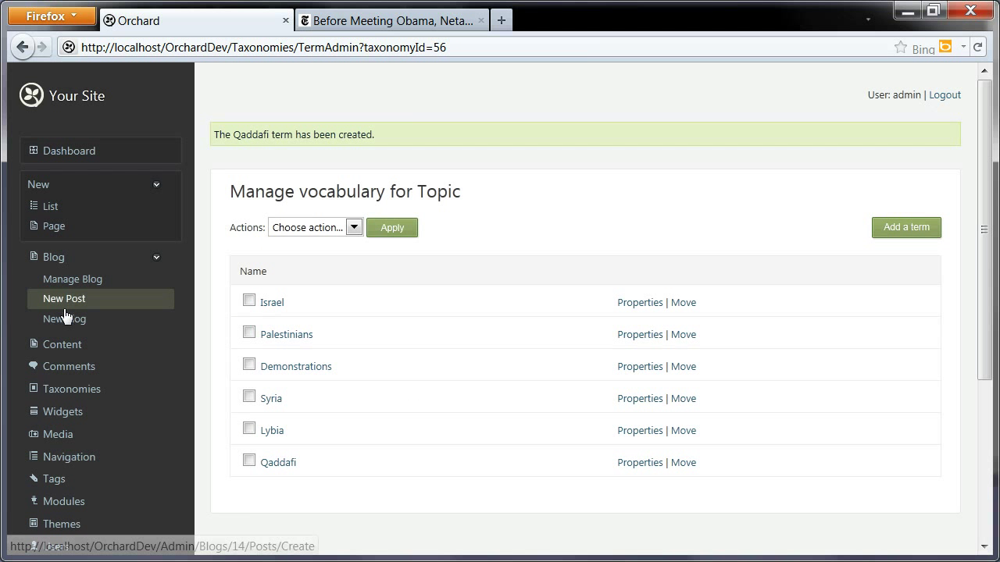
pyautogui.click(71, 283)
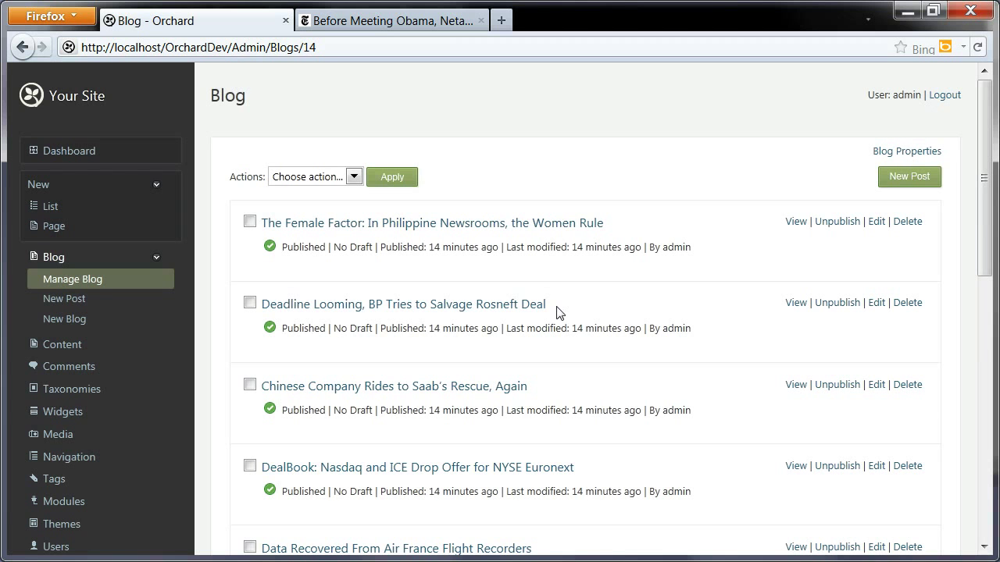
# Step: Assign the blog post "Israeli Troops Fire as Marchers Breach Borders" to the Middle East section and publish it
pyautogui.scroll(-5, 579, 368)
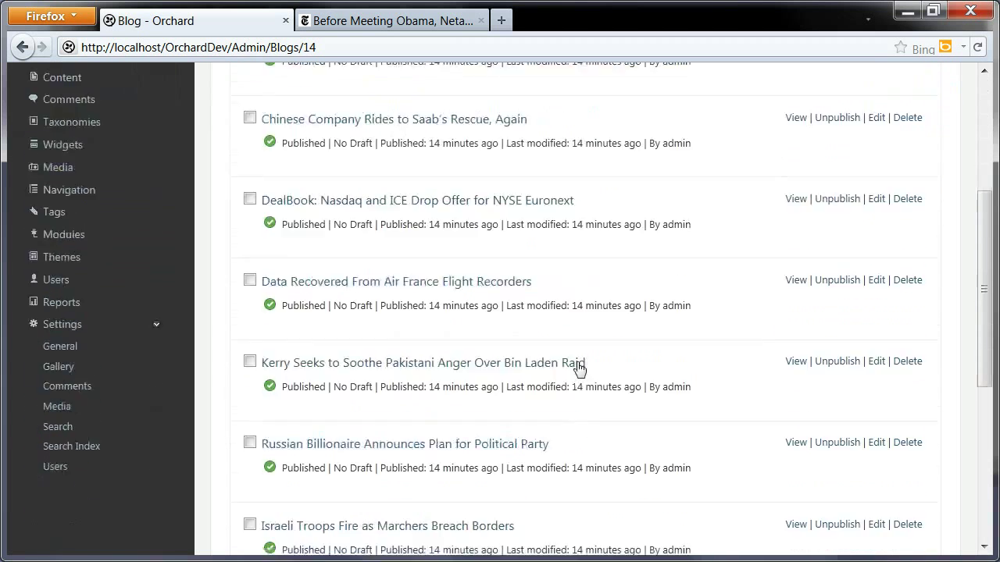
pyautogui.scroll(-2, 580, 368)
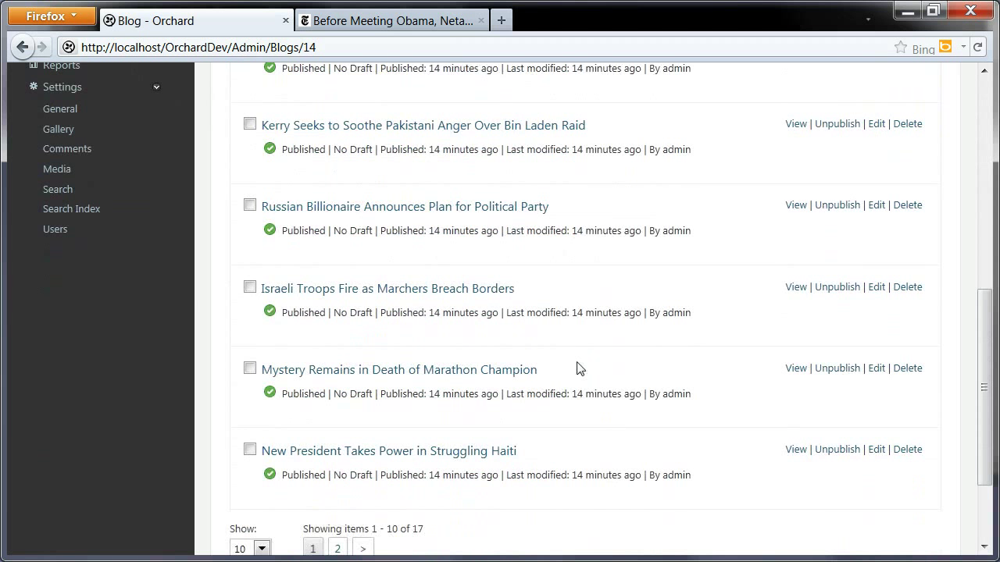
pyautogui.scroll(-1, 580, 368)
pyautogui.click(452, 230)
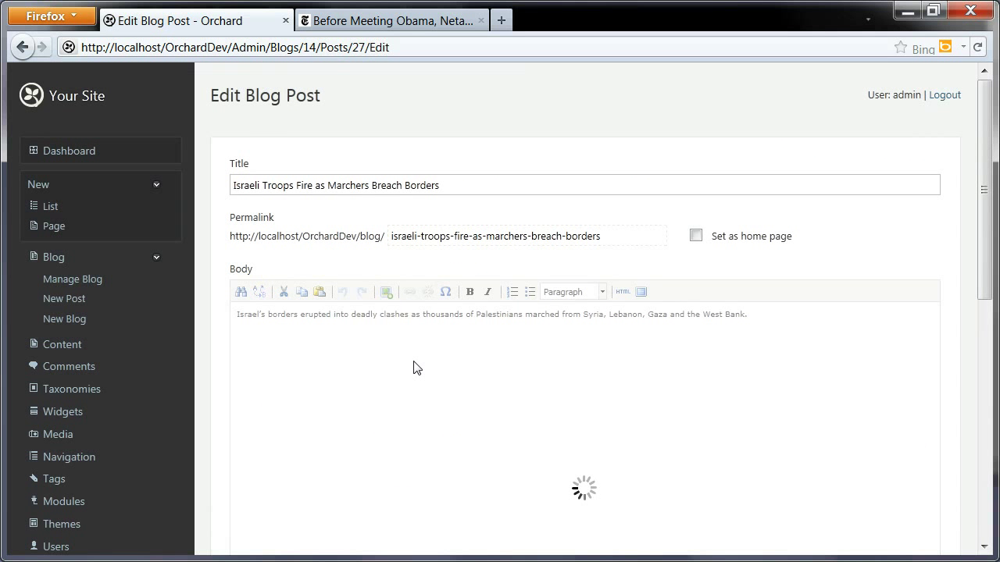
pyautogui.scroll(-8, 414, 368)
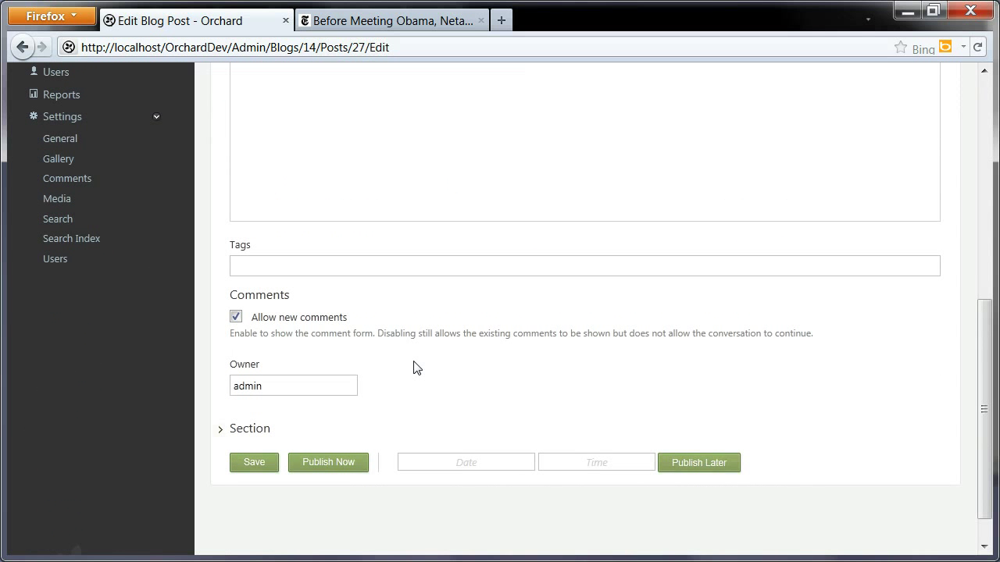
pyautogui.click(232, 429)
pyautogui.scroll(-3, 386, 431)
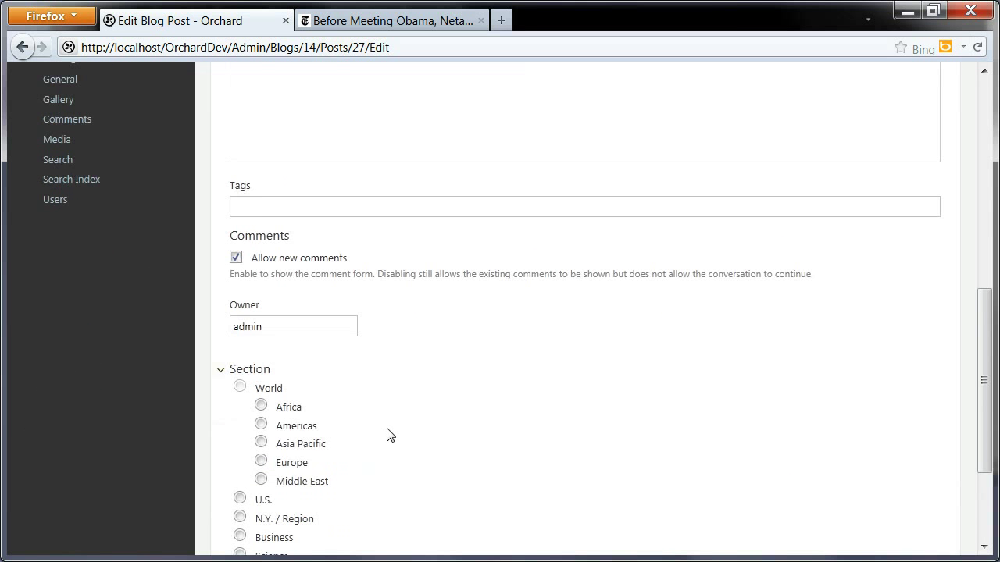
pyautogui.scroll(5, 386, 430)
pyautogui.scroll(-4, 389, 433)
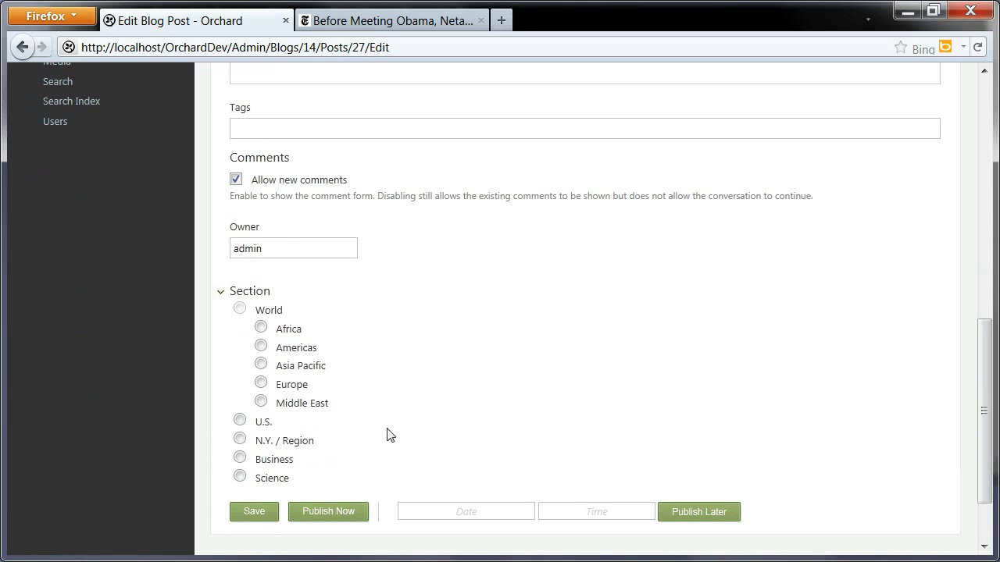
pyautogui.click(261, 402)
pyautogui.click(326, 515)
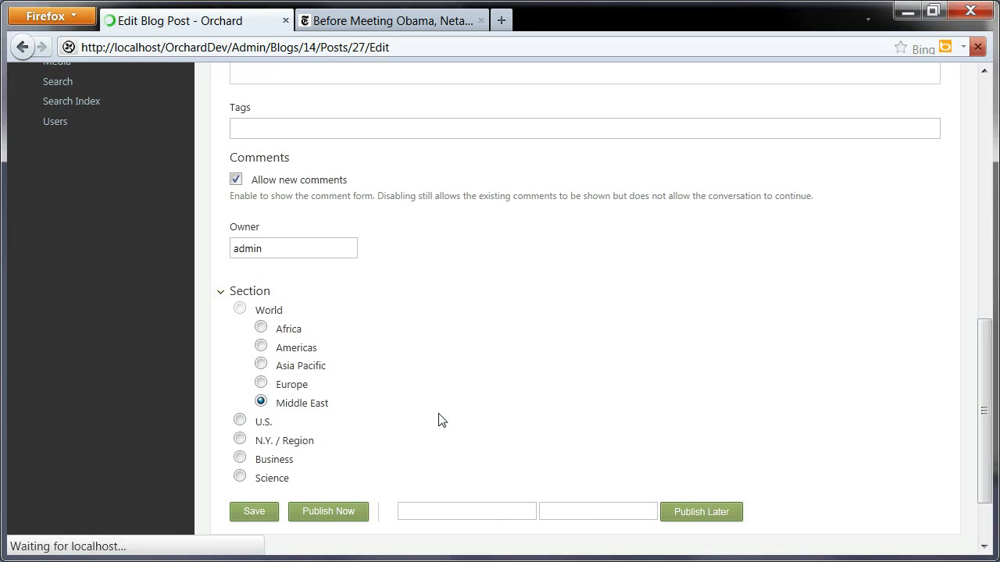
# Step: Add a TaxonomyField named Topic to the Blog Post content type
pyautogui.click(62, 344)
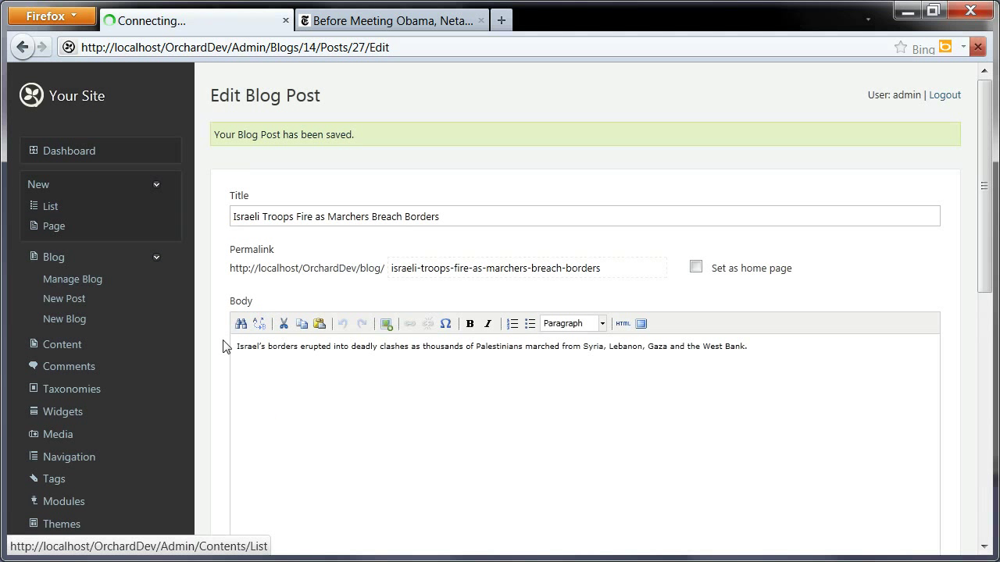
pyautogui.click(380, 150)
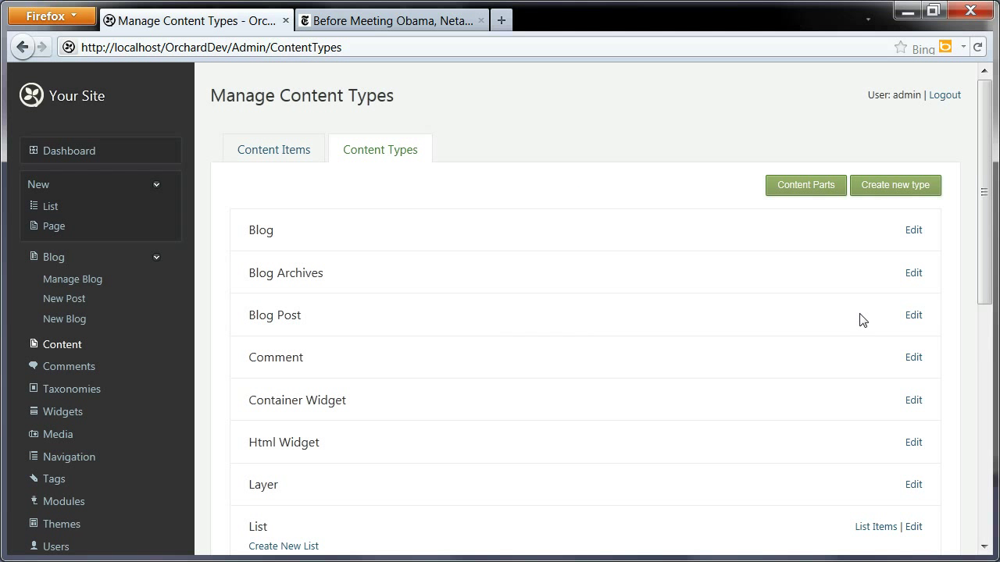
pyautogui.click(912, 316)
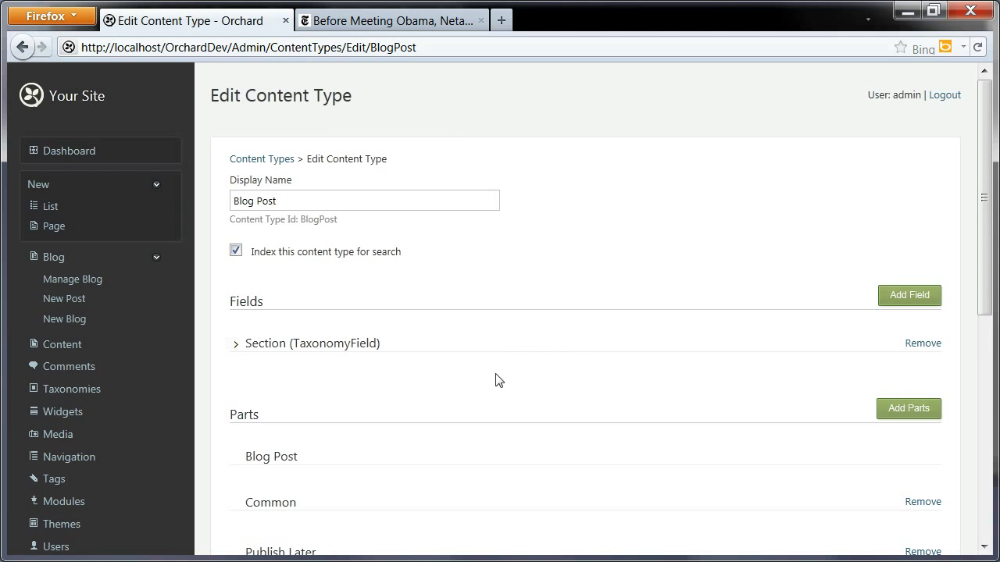
pyautogui.click(880, 302)
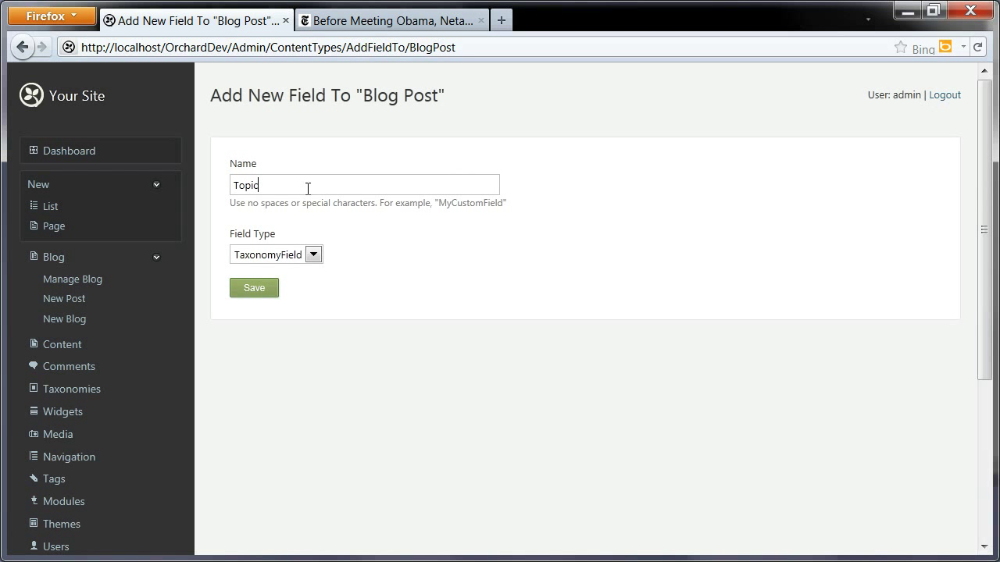
pyautogui.click(258, 291)
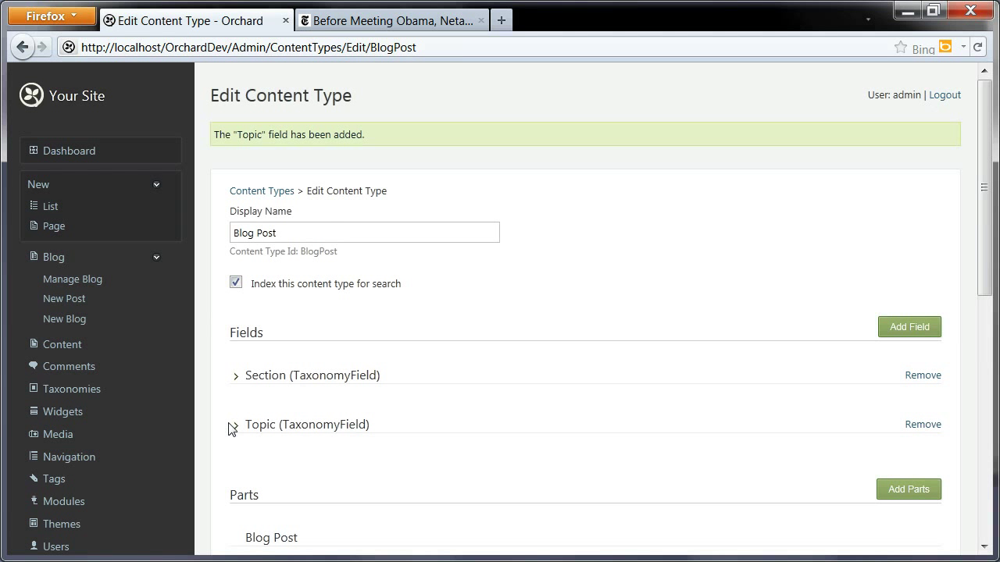
# Step: Include the Topic field in the index, link it to the Topic taxonomy, compare it with the Section field's settings, and save the content type
pyautogui.click(234, 425)
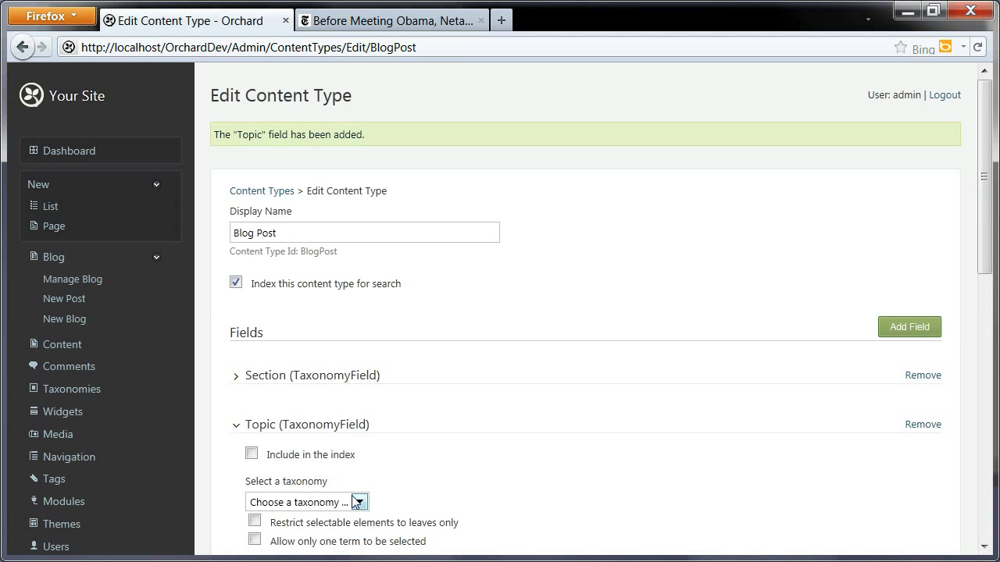
pyautogui.scroll(-3, 250, 406)
pyautogui.click(251, 305)
pyautogui.click(287, 354)
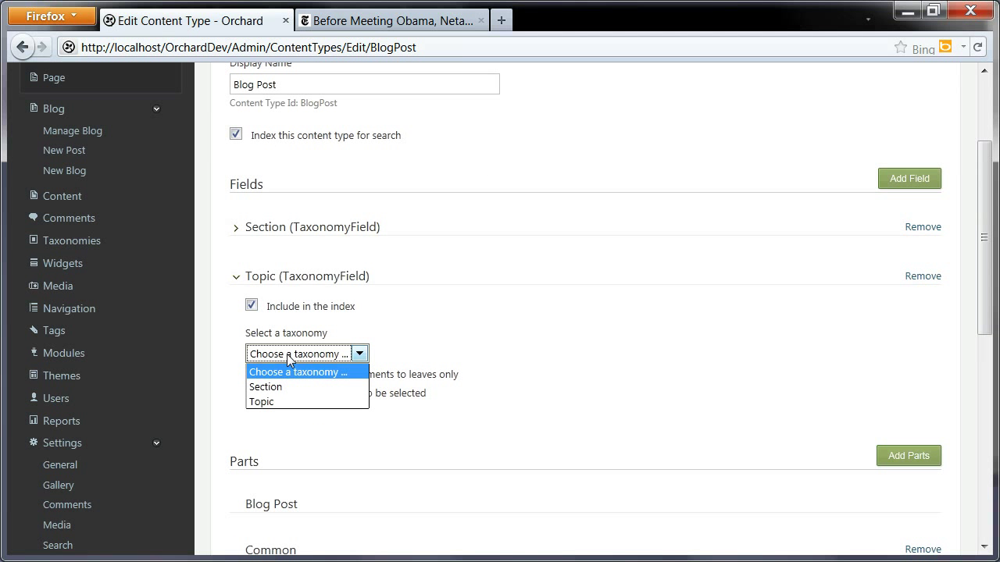
pyautogui.click(289, 402)
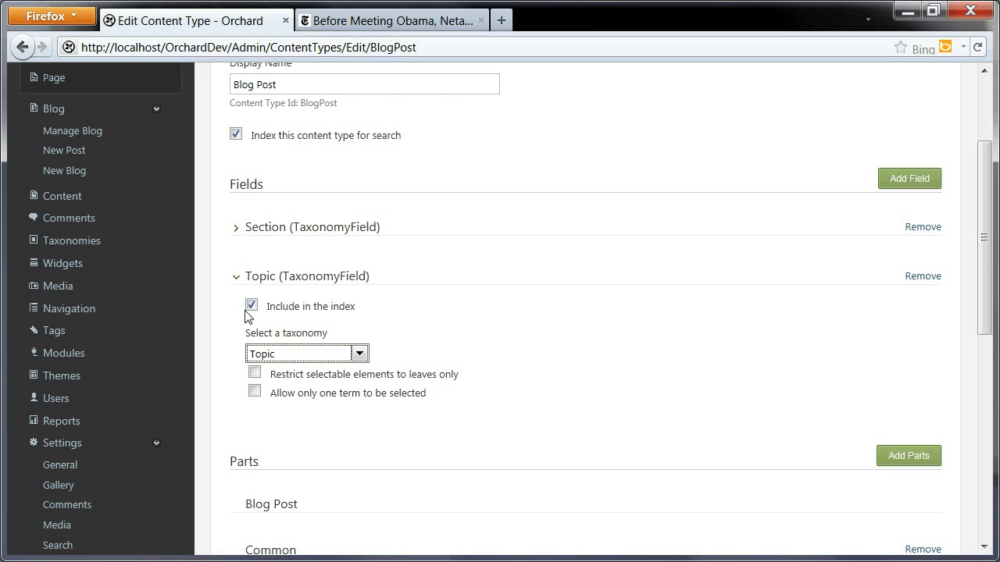
pyautogui.click(237, 234)
pyautogui.scroll(-2, 397, 310)
pyautogui.scroll(-2, 414, 309)
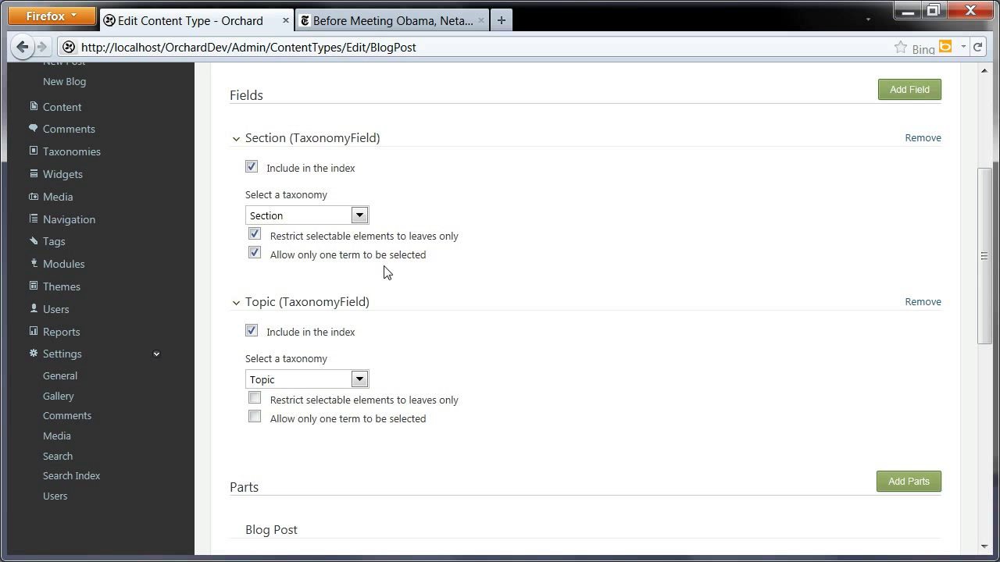
pyautogui.scroll(-6, 489, 357)
pyautogui.scroll(-2, 490, 358)
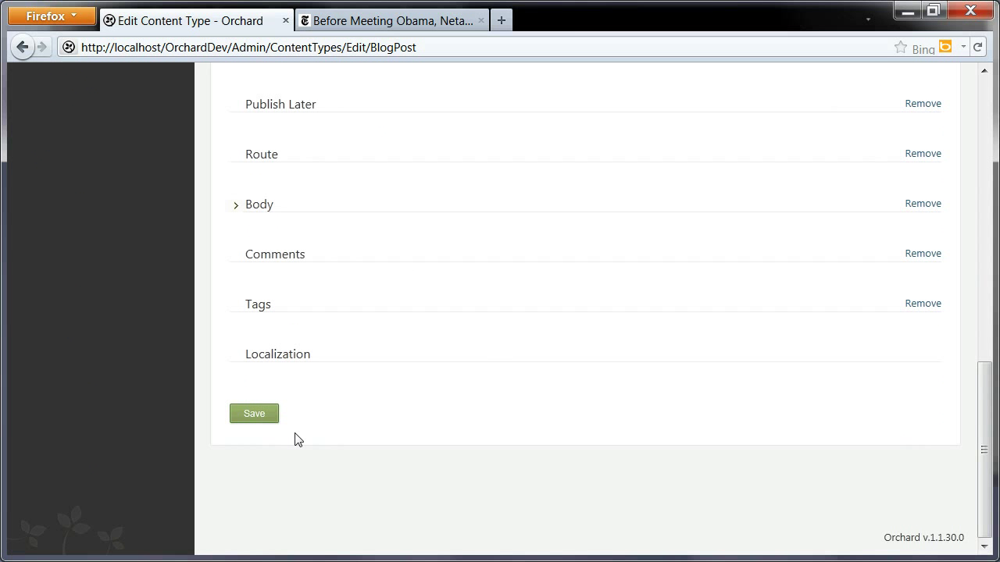
pyautogui.click(275, 414)
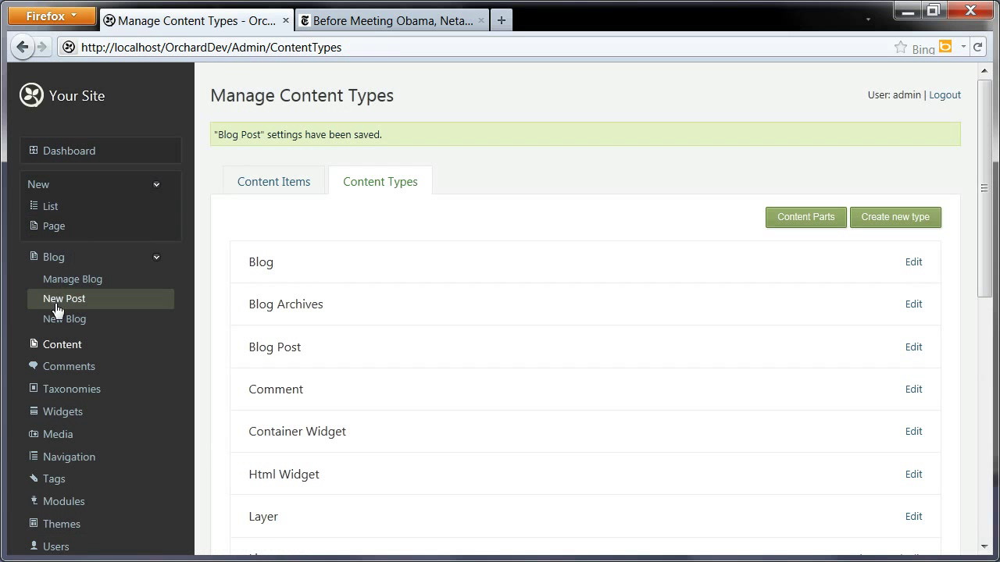
# Step: Open the post "International Court Seeks Warrant for Qaddafi" for editing from the second page of the blog's post list
pyautogui.click(151, 284)
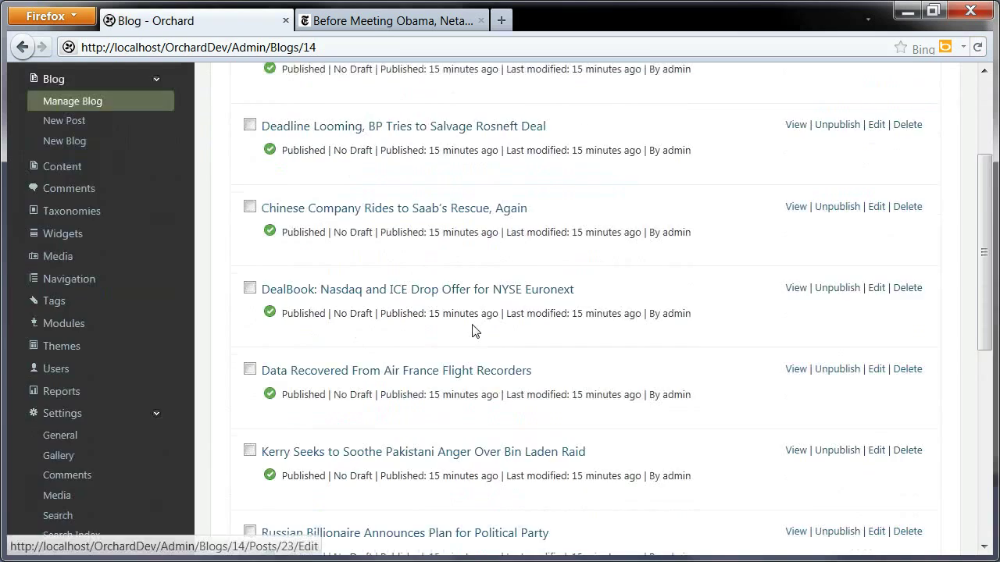
pyautogui.scroll(-2, 473, 331)
pyautogui.scroll(-8, 472, 331)
pyautogui.click(337, 420)
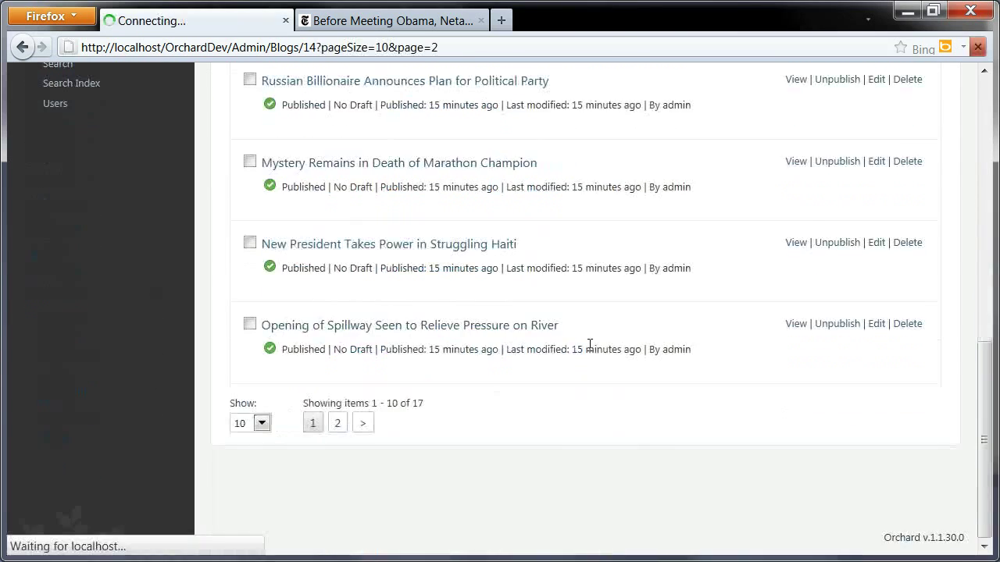
pyautogui.scroll(-4, 589, 346)
pyautogui.scroll(-1, 589, 346)
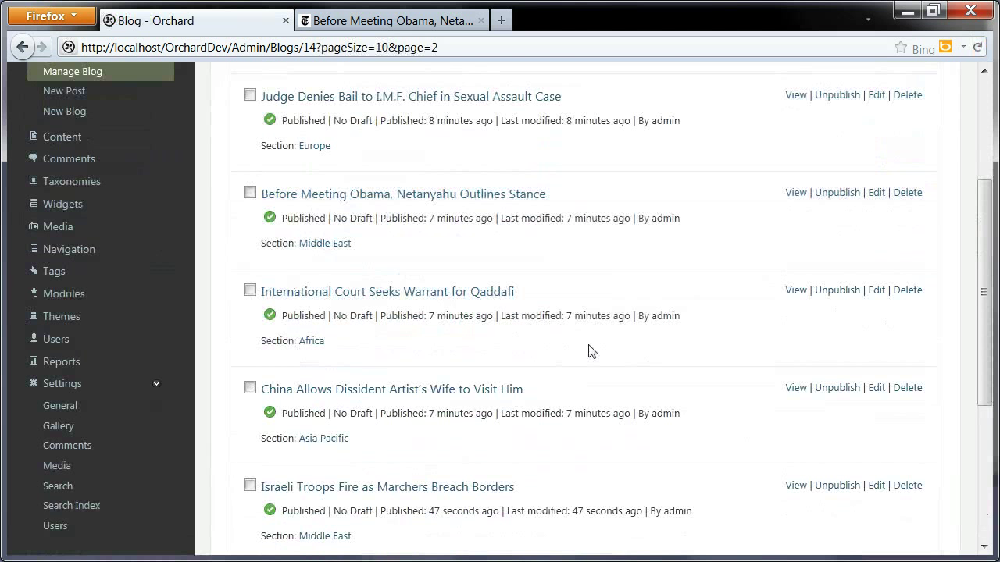
pyautogui.click(461, 294)
pyautogui.scroll(-10, 406, 380)
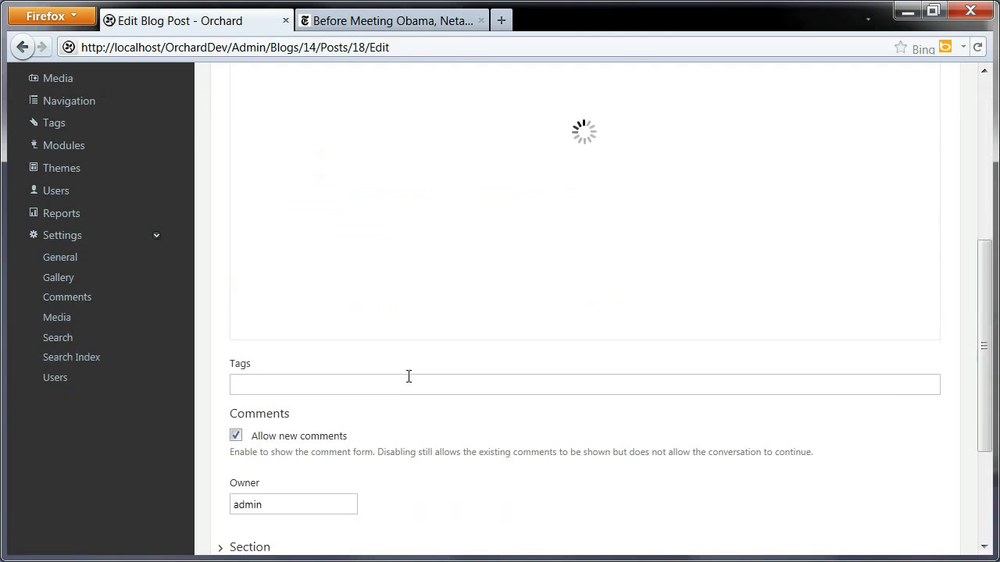
# Step: Assign the topics Qaddafi and Lybia to the Qaddafi warrant post and publish it
pyautogui.click(219, 357)
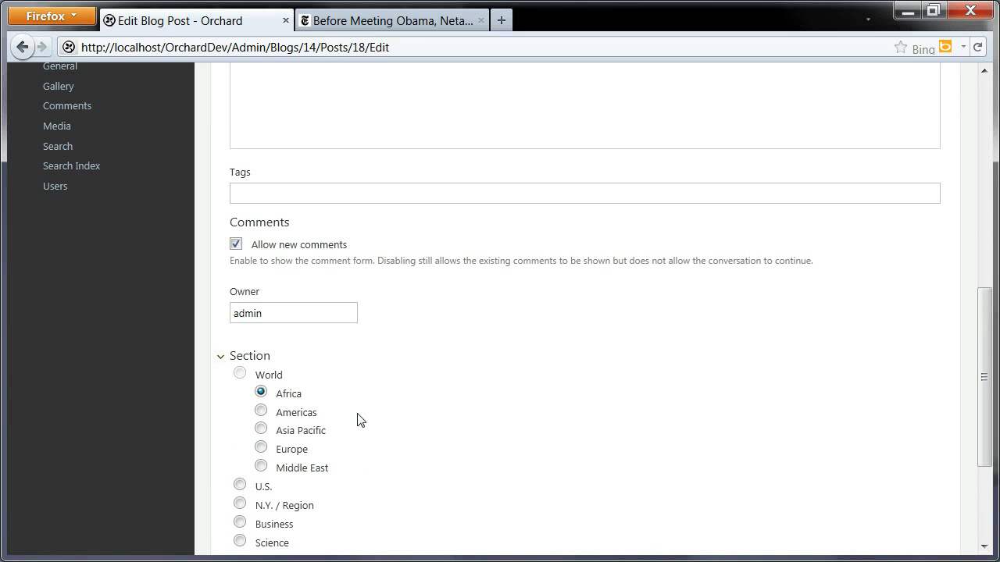
pyautogui.scroll(-3, 354, 445)
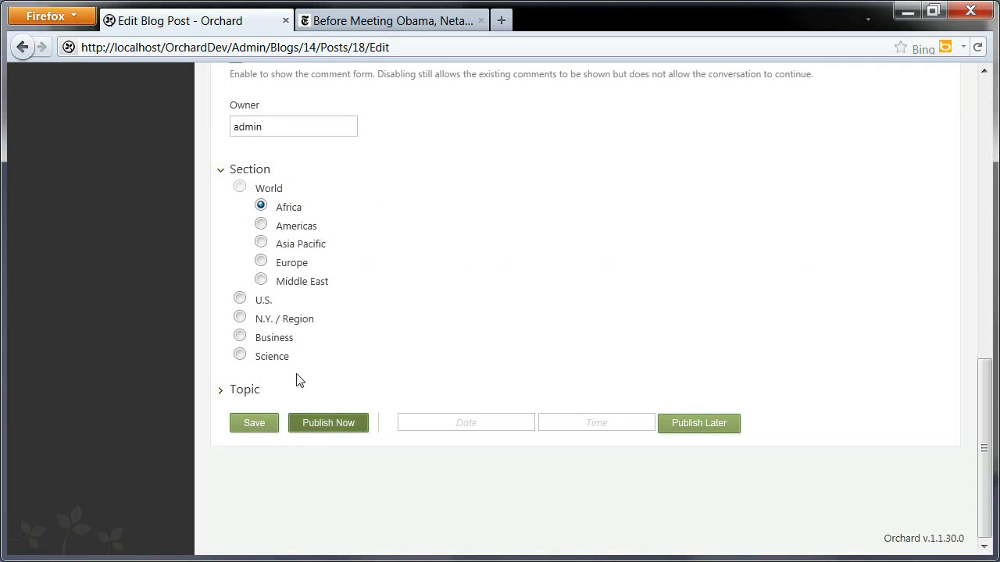
pyautogui.click(223, 173)
pyautogui.click(220, 390)
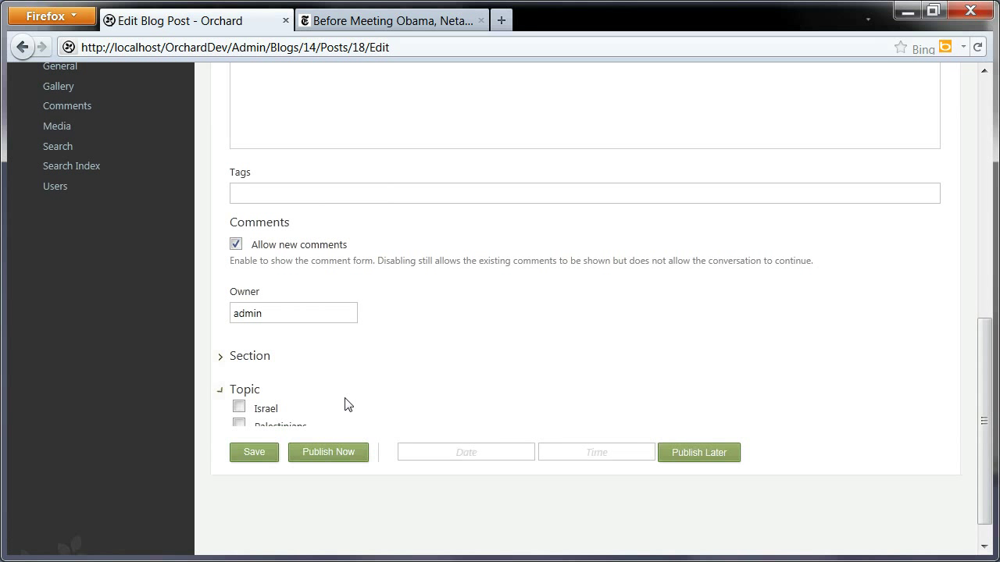
pyautogui.scroll(-1, 372, 408)
pyautogui.scroll(-2, 372, 407)
pyautogui.click(239, 387)
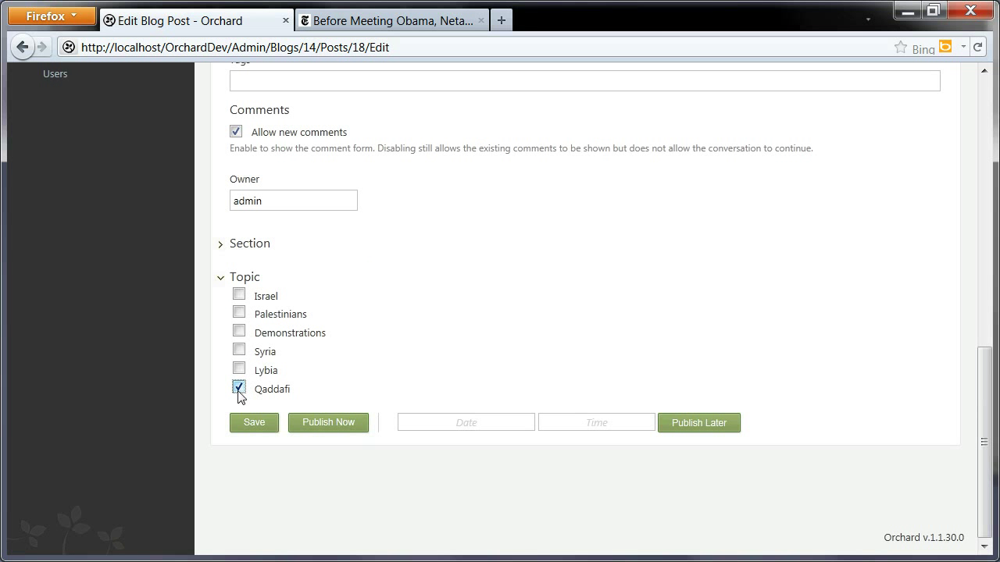
pyautogui.click(240, 369)
pyautogui.click(348, 429)
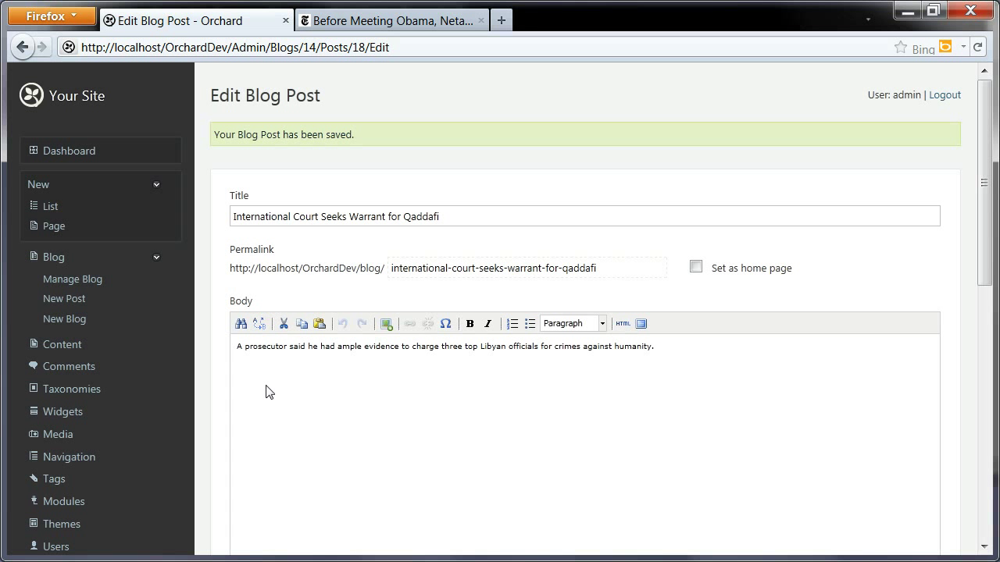
# Step: Return to the second page of the blog's post list and open "Israeli Troops Fire as Marchers Breach Borders" for editing its taxonomy fields
pyautogui.click(72, 279)
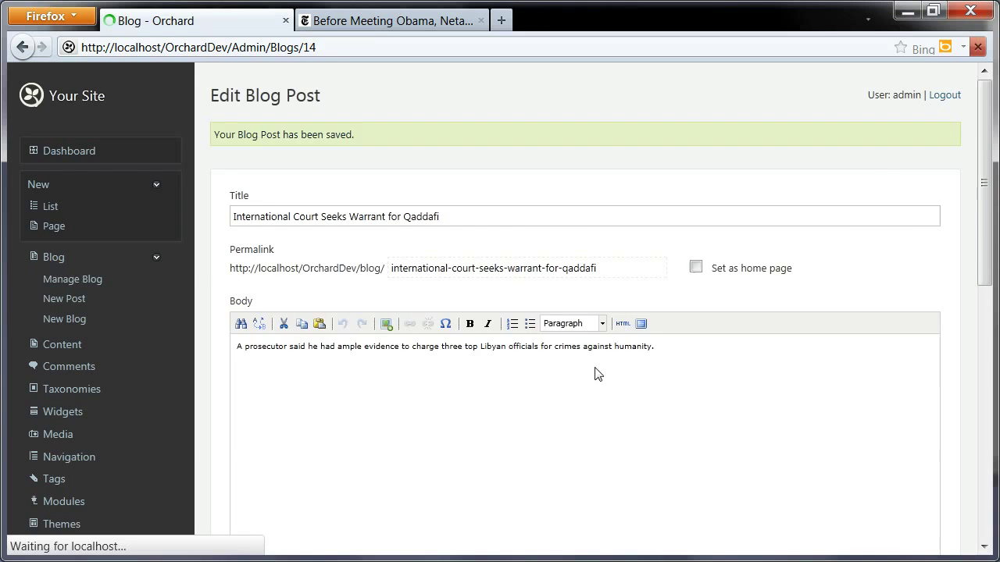
pyautogui.scroll(-8, 613, 388)
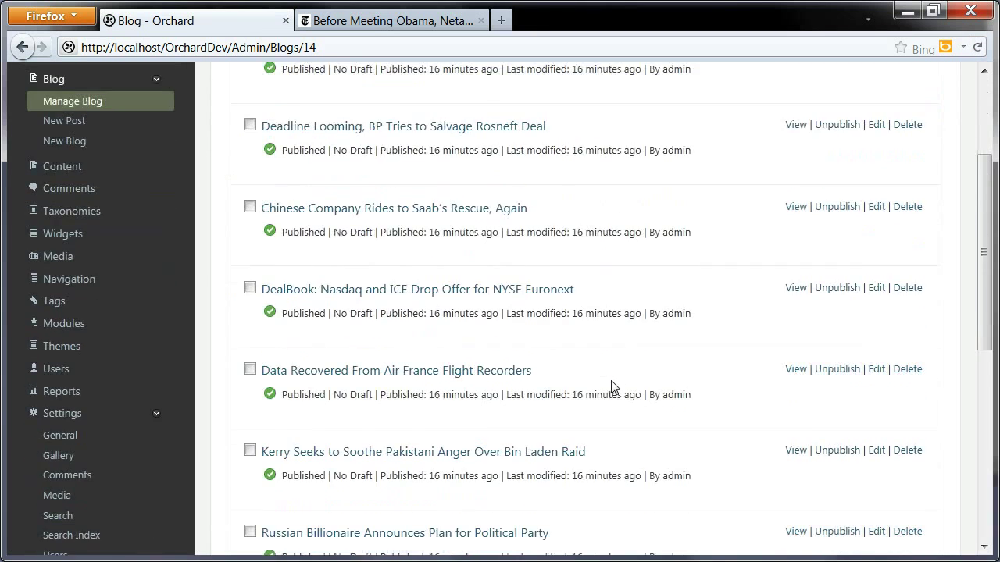
pyautogui.scroll(-5, 613, 382)
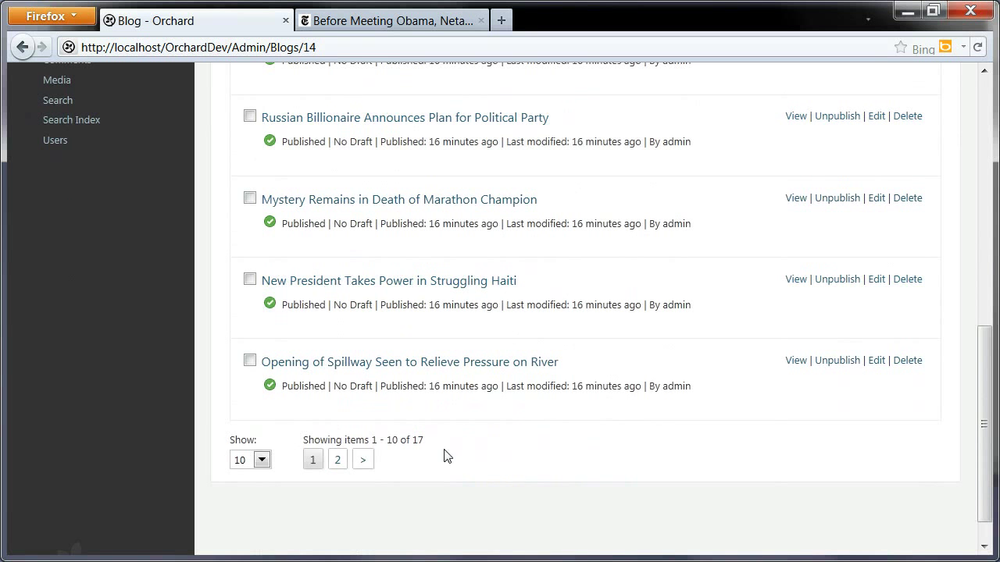
pyautogui.click(355, 460)
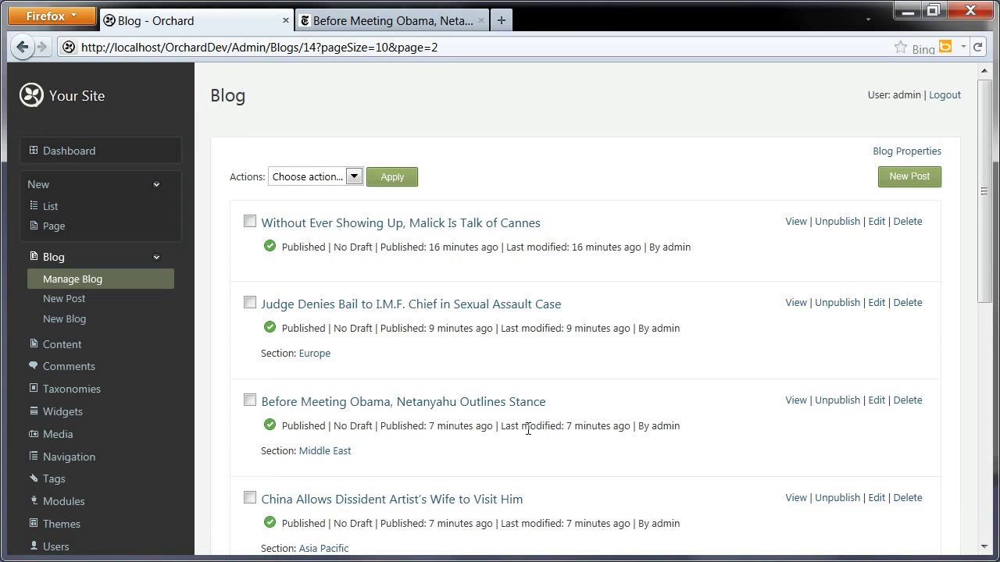
pyautogui.scroll(-4, 528, 429)
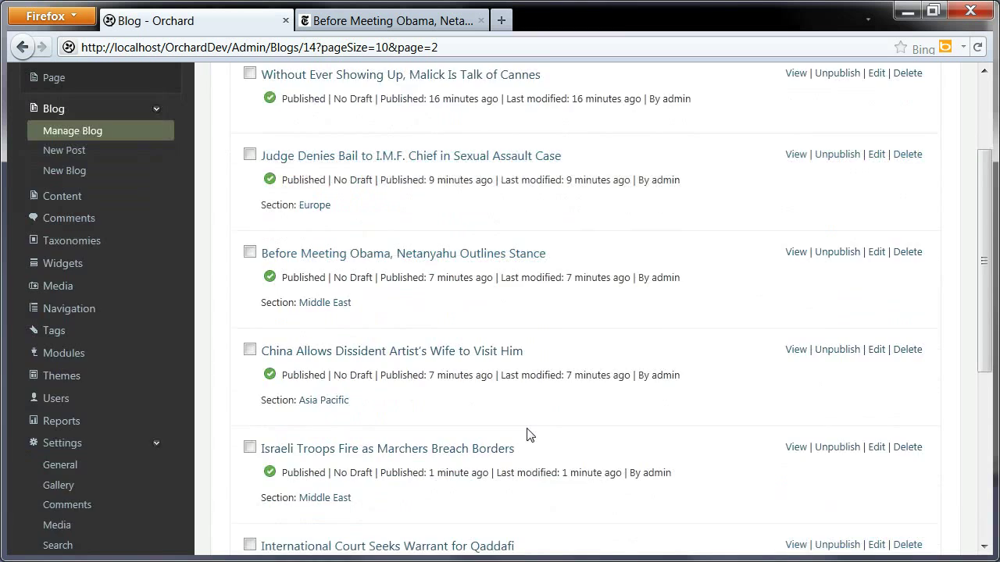
pyautogui.scroll(-5, 528, 436)
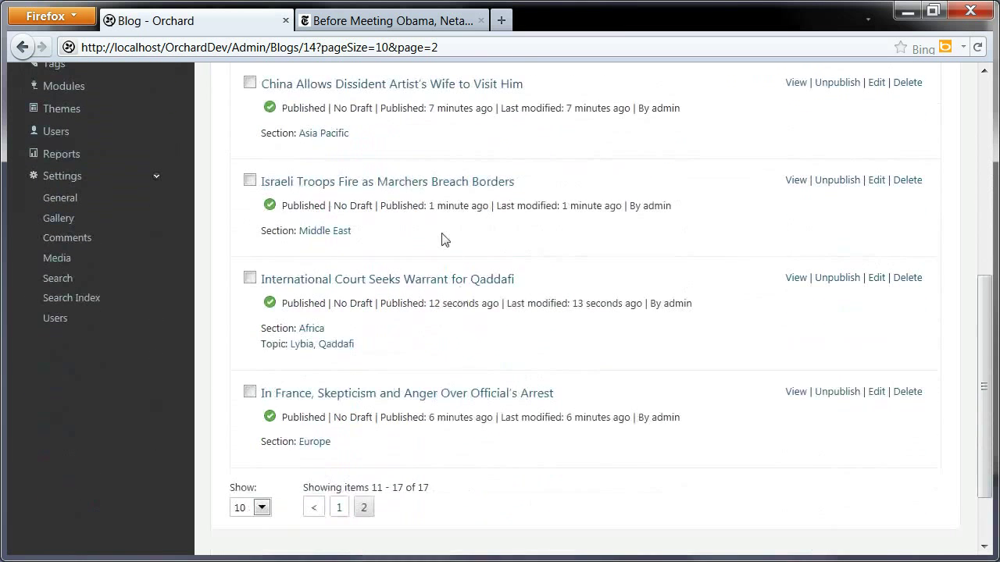
pyautogui.click(406, 189)
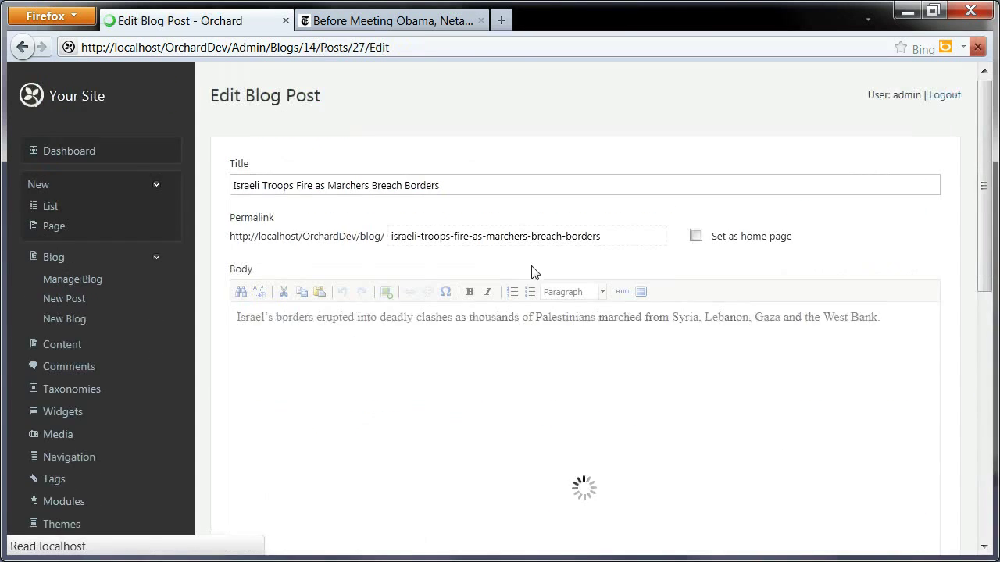
pyautogui.scroll(-10, 346, 408)
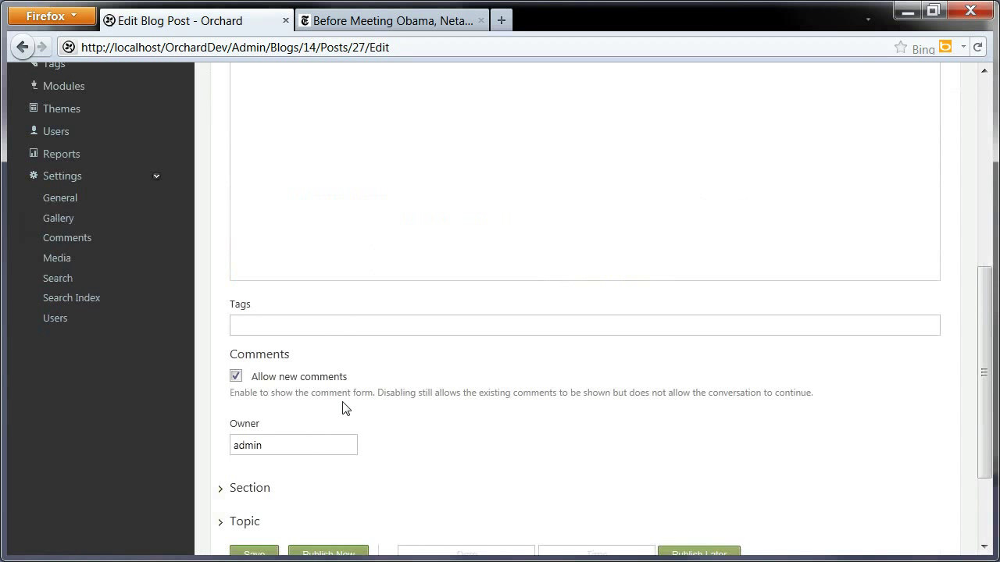
# Step: Assign the topics Israel, Palestinians and Demonstrations to the Israeli troops post and publish it
pyautogui.click(220, 438)
pyautogui.scroll(-3, 347, 440)
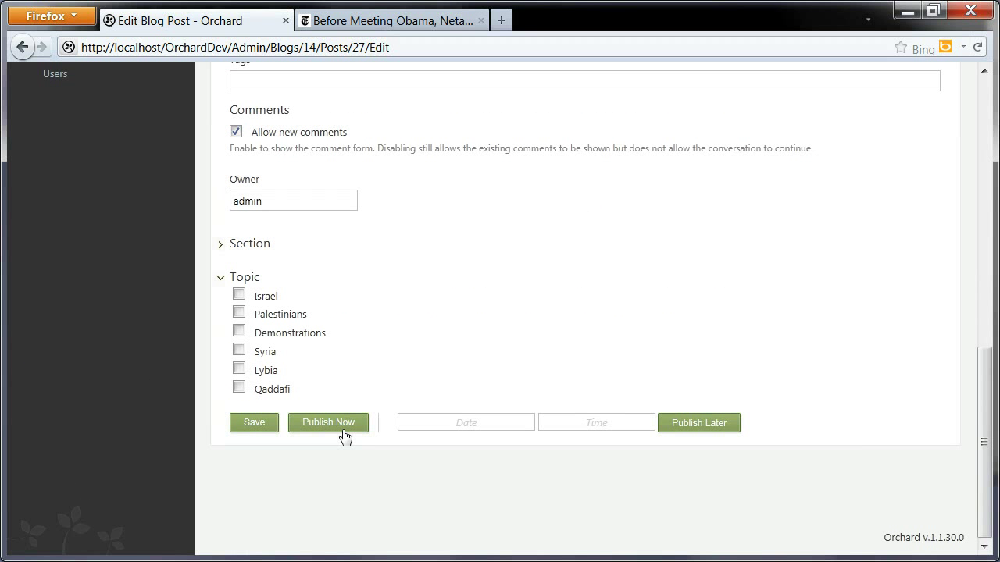
pyautogui.click(239, 296)
pyautogui.click(239, 312)
pyautogui.click(239, 332)
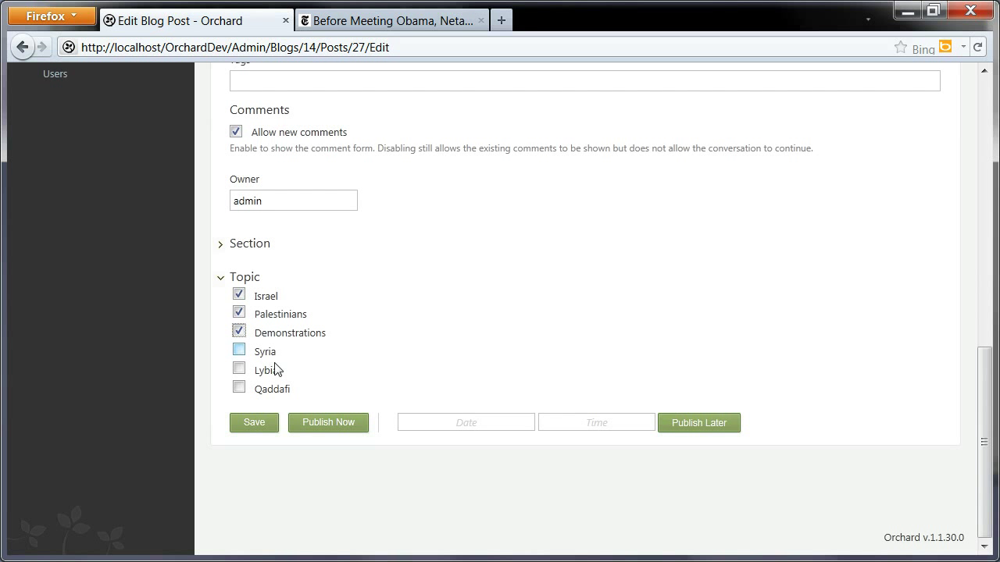
pyautogui.click(330, 426)
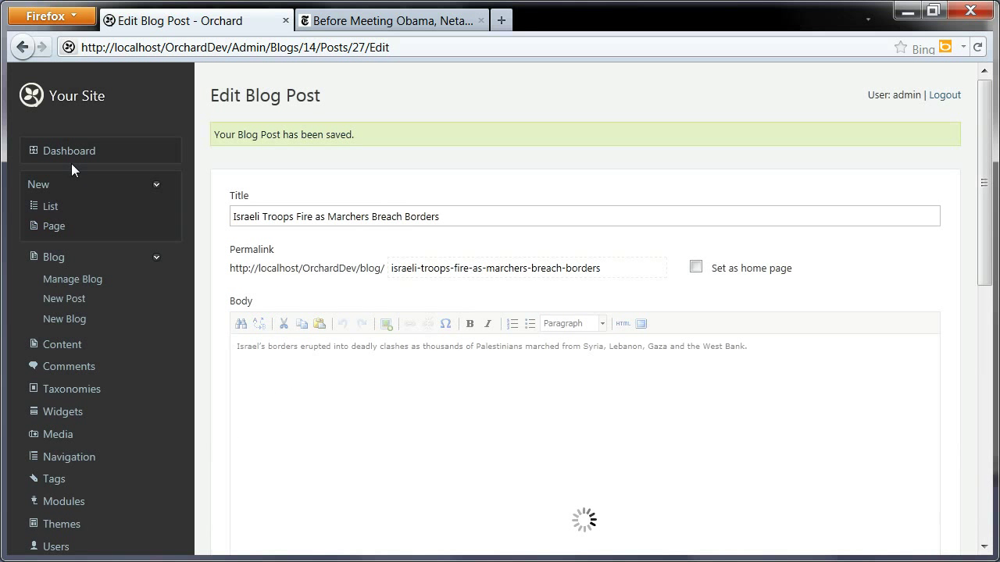
# Step: View the older posts page of the public blog and check the Section and Topic terms shown under the posts
pyautogui.click(78, 110)
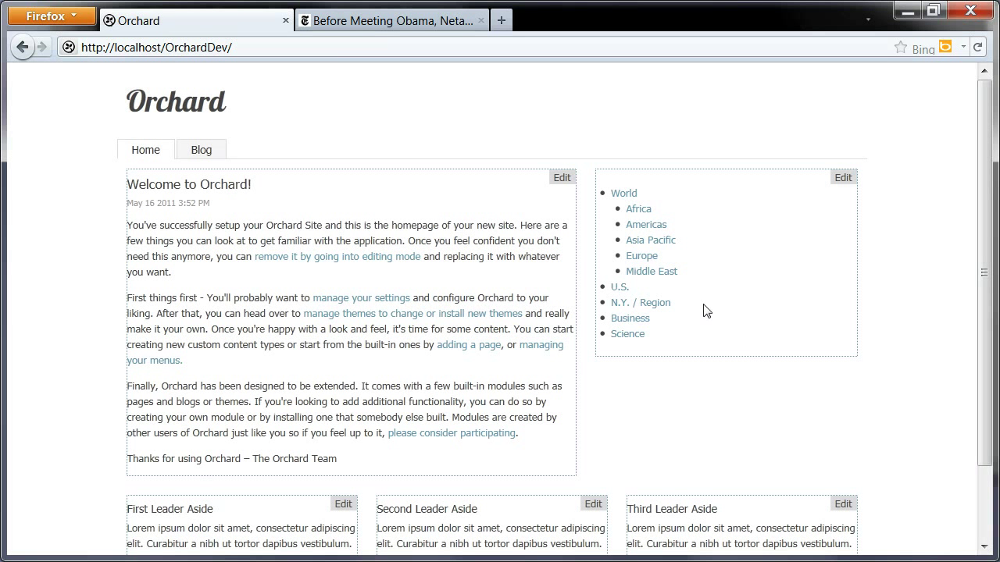
pyautogui.click(198, 152)
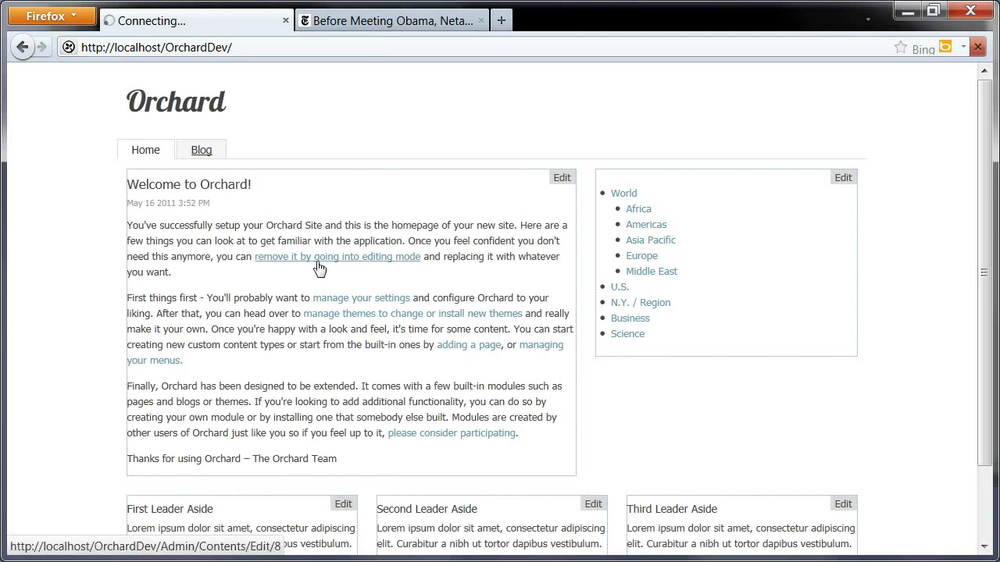
pyautogui.scroll(-10, 362, 409)
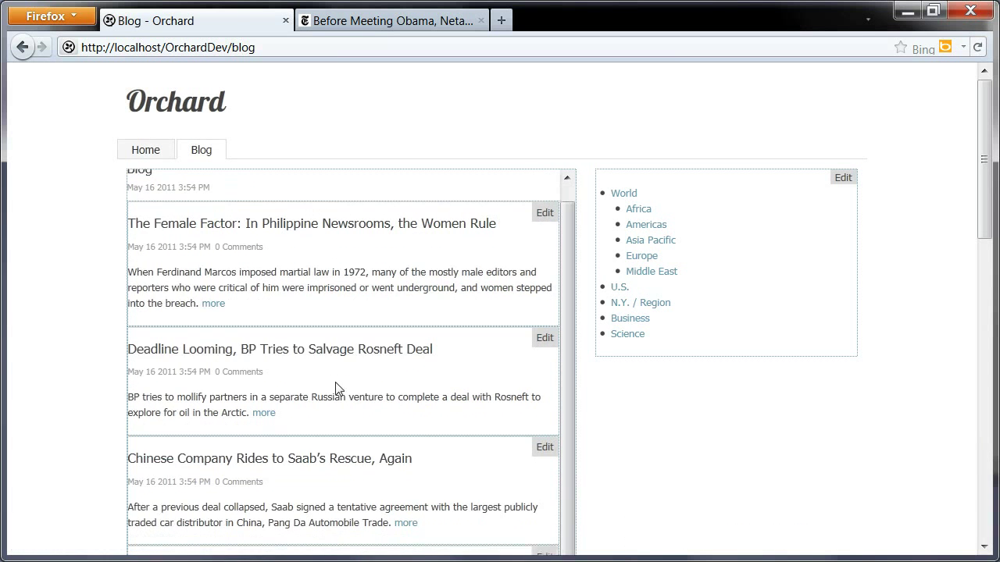
pyautogui.click(160, 479)
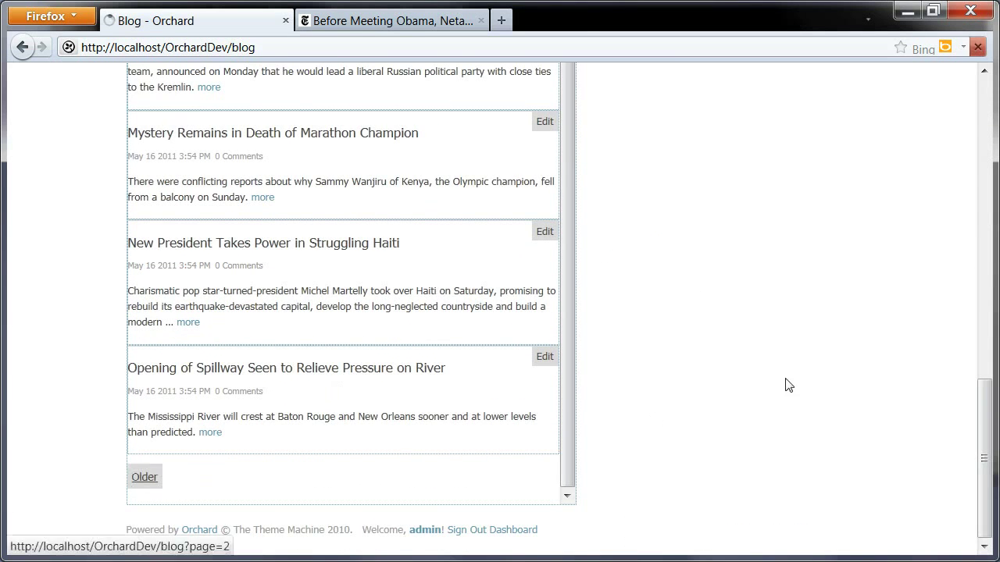
pyautogui.scroll(-10, 676, 341)
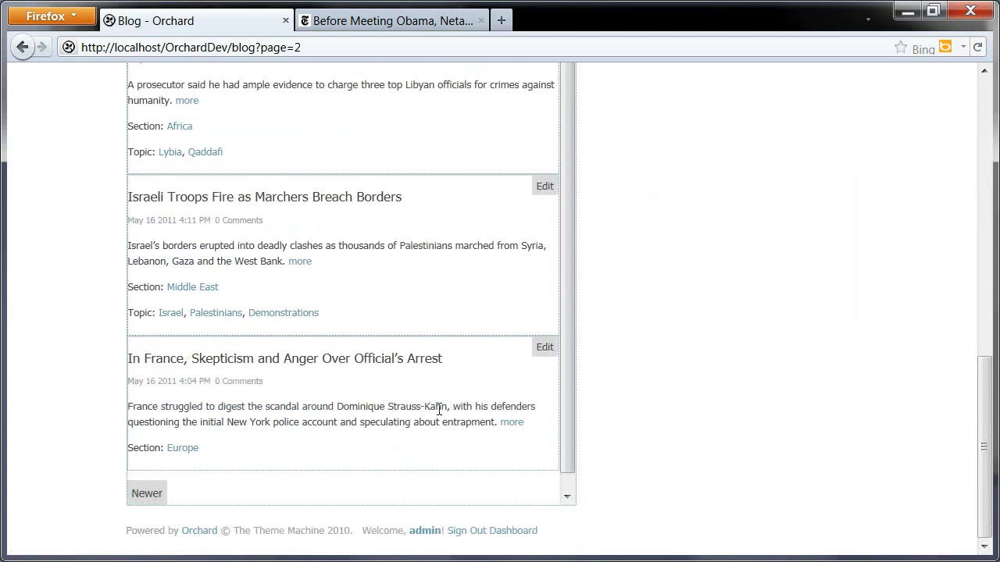
pyautogui.scroll(3, 394, 410)
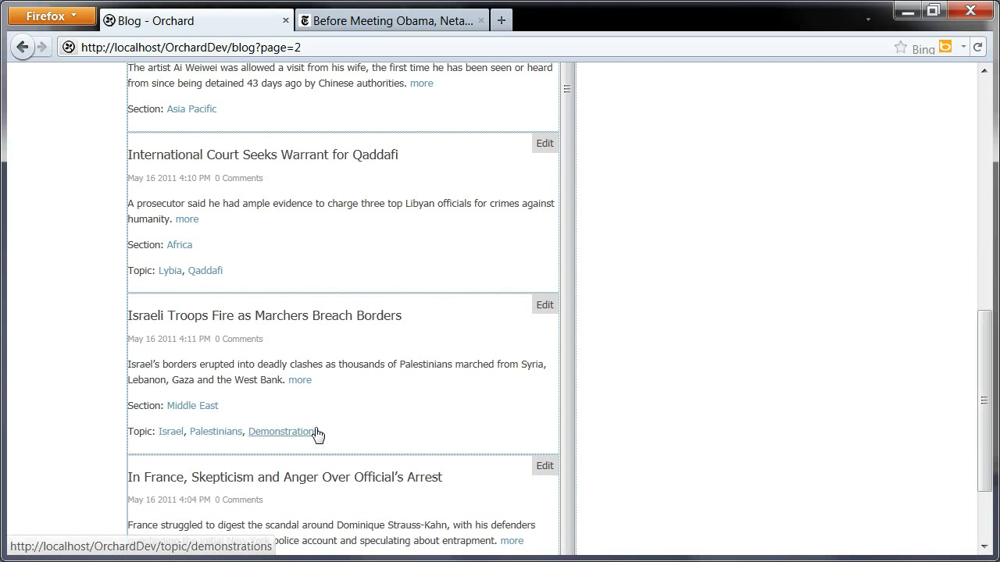
# Step: Return to the admin dashboard and examine the Section Term and Topic Term entries in the list of content types
pyautogui.scroll(-3, 183, 443)
pyautogui.click(520, 532)
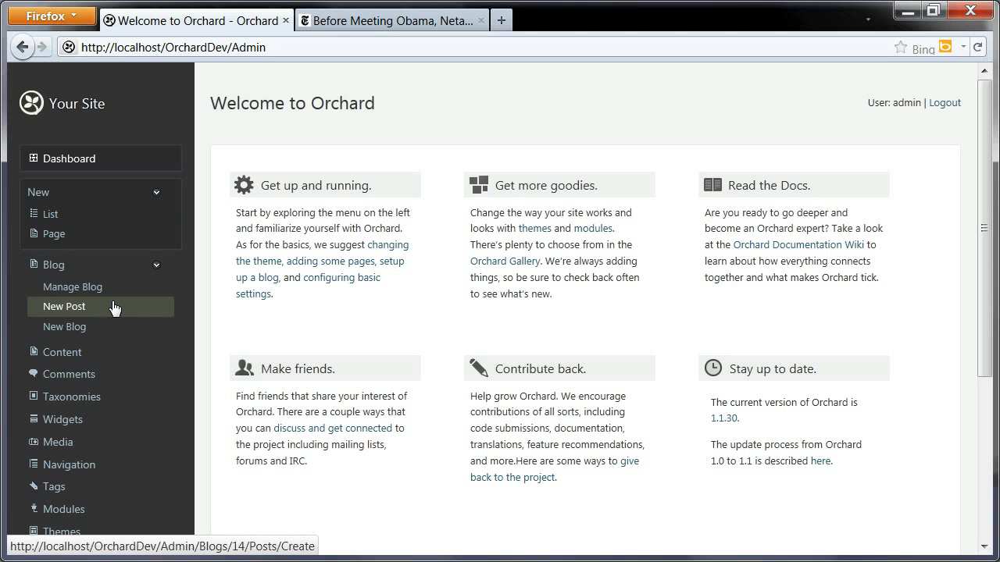
pyautogui.click(71, 355)
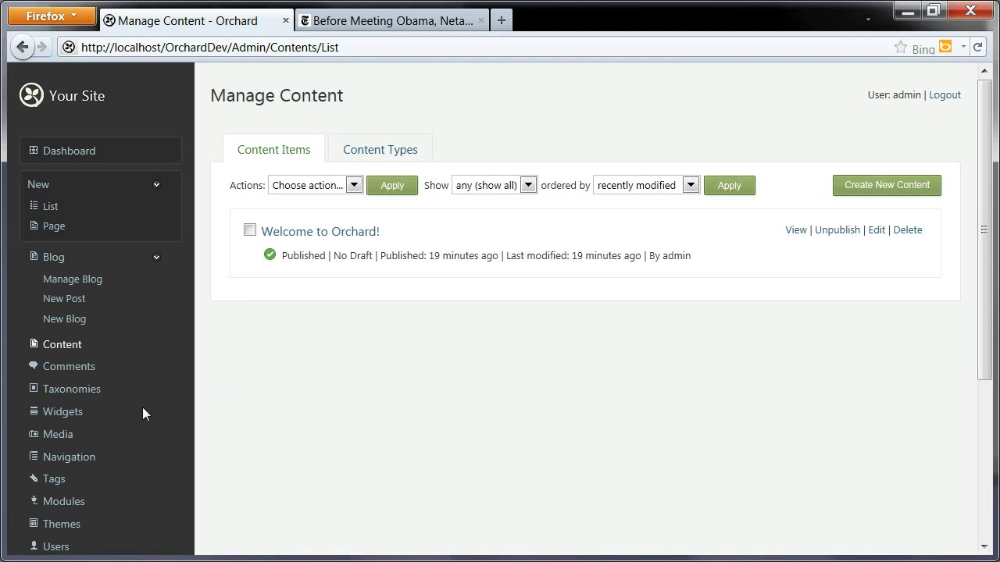
pyautogui.click(369, 157)
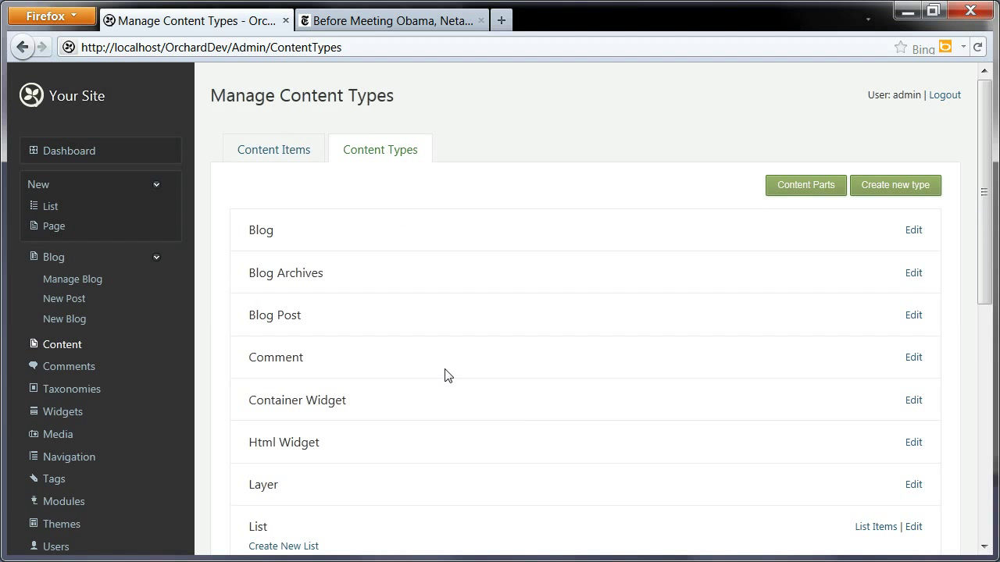
pyautogui.scroll(-6, 448, 376)
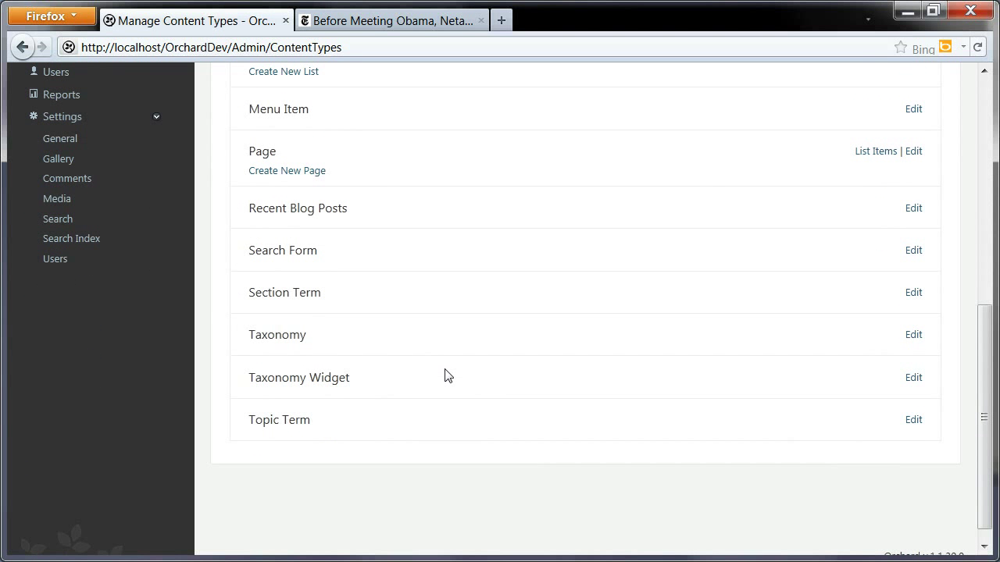
pyautogui.scroll(2, 447, 376)
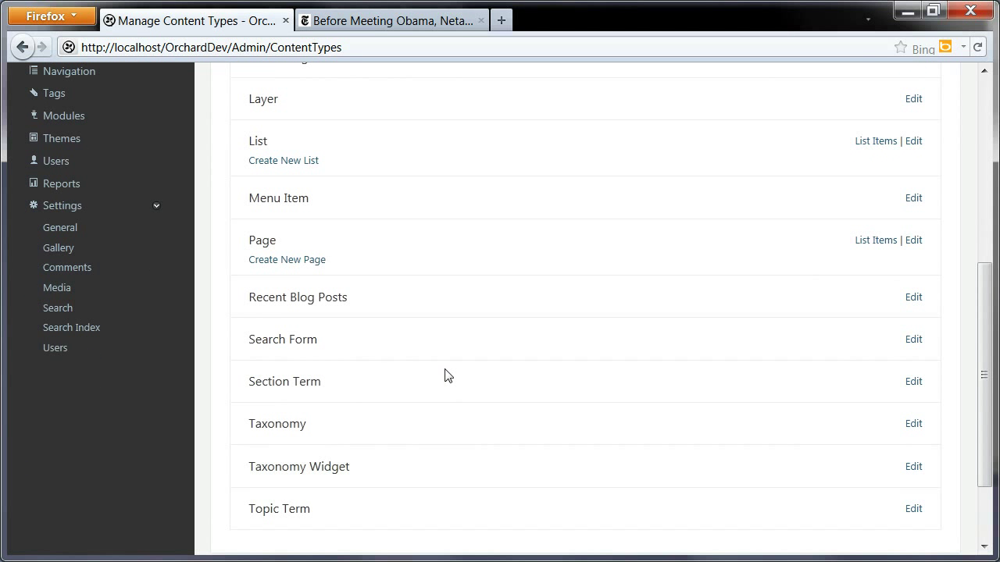
pyautogui.moveTo(258, 381); pyautogui.dragTo(323, 382)
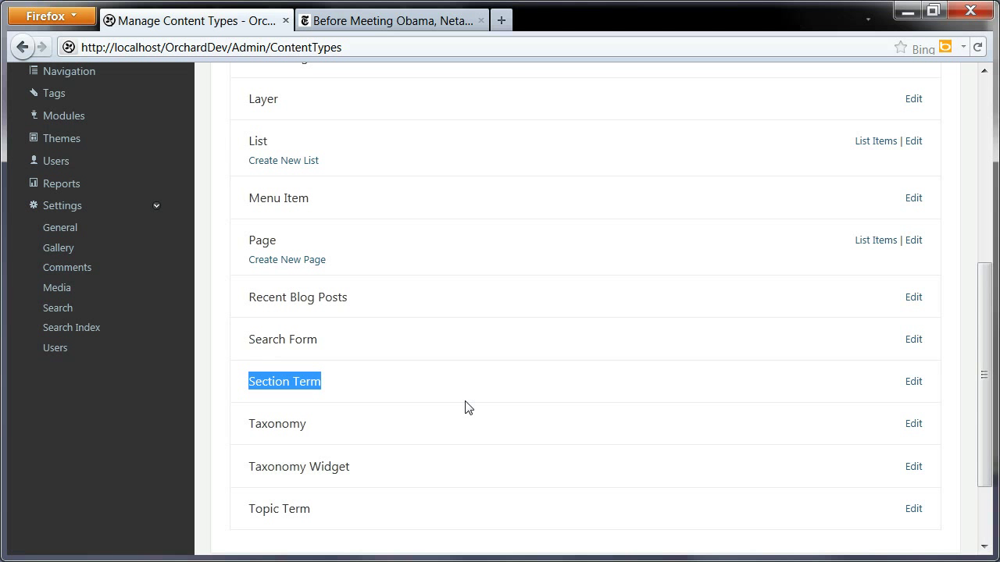
pyautogui.scroll(1, 467, 406)
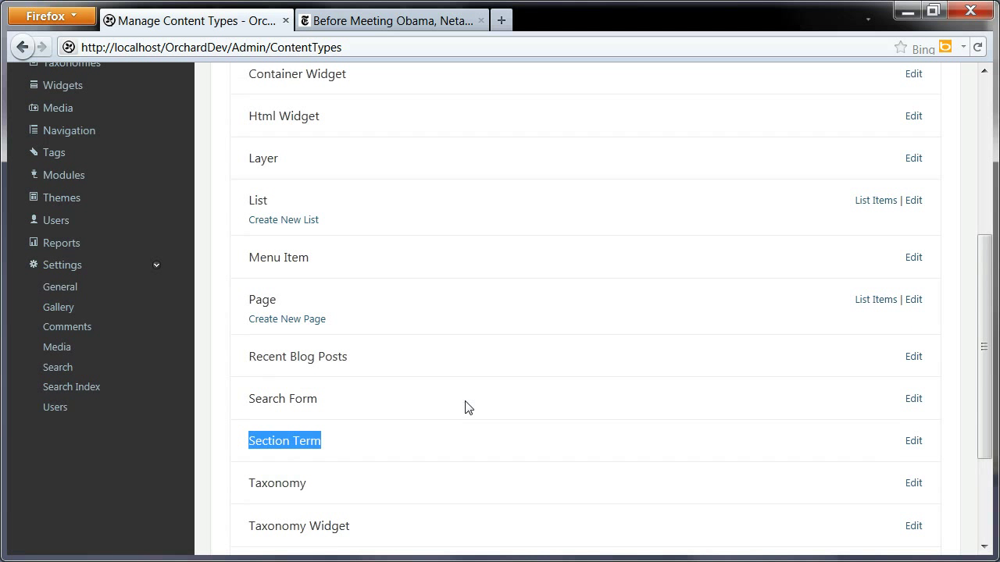
pyautogui.scroll(2, 467, 406)
pyautogui.scroll(-4, 467, 407)
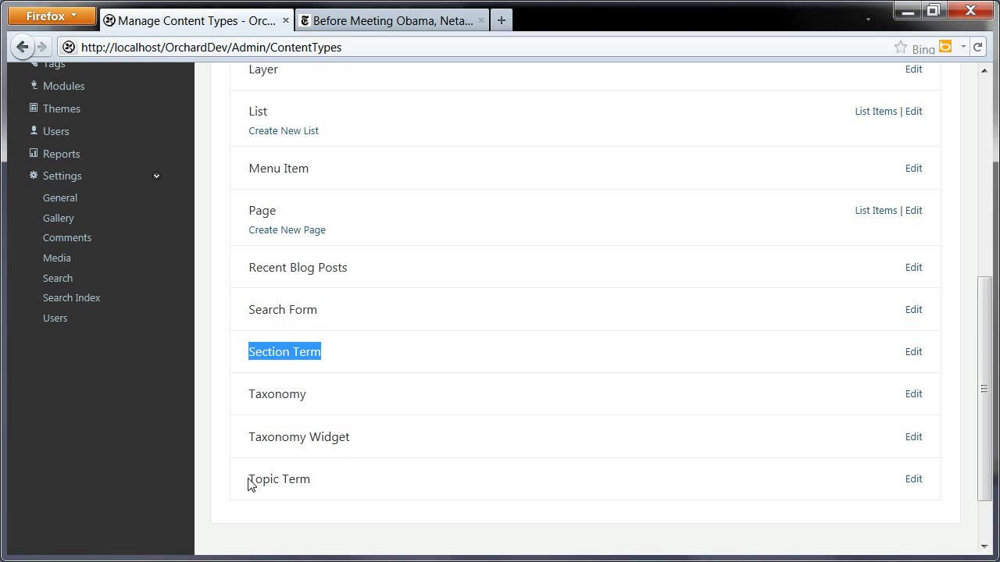
pyautogui.moveTo(310, 478); pyautogui.dragTo(249, 478)
pyautogui.click(252, 481)
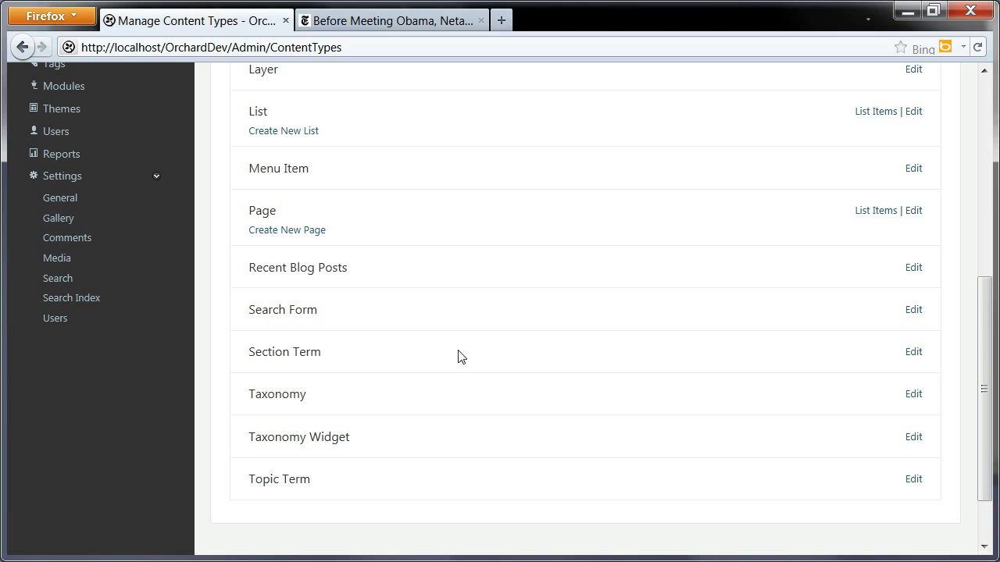
# Step: Add the Body part to the Section Term content type and review its list of parts
pyautogui.click(912, 355)
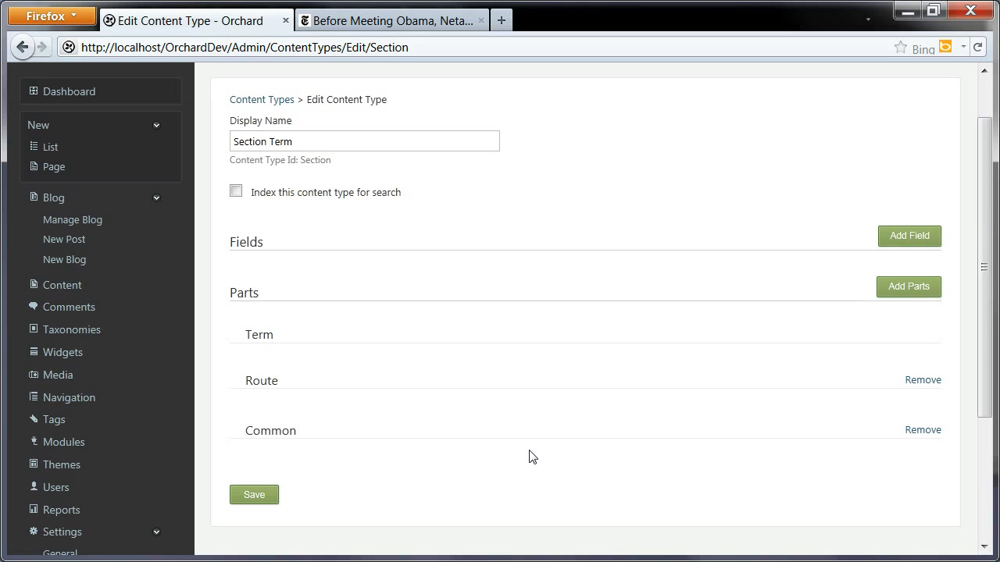
pyautogui.click(902, 289)
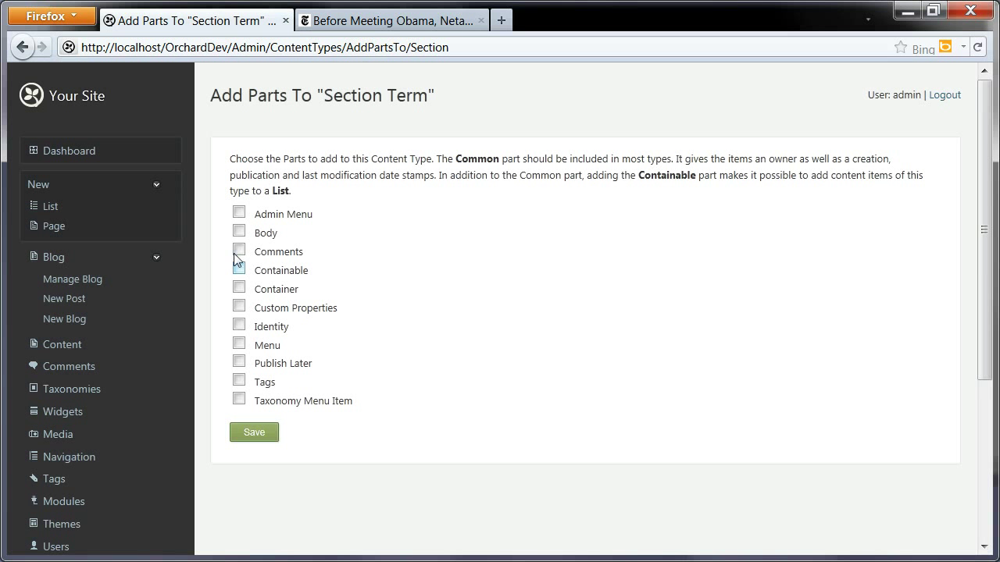
pyautogui.click(239, 231)
pyautogui.click(248, 438)
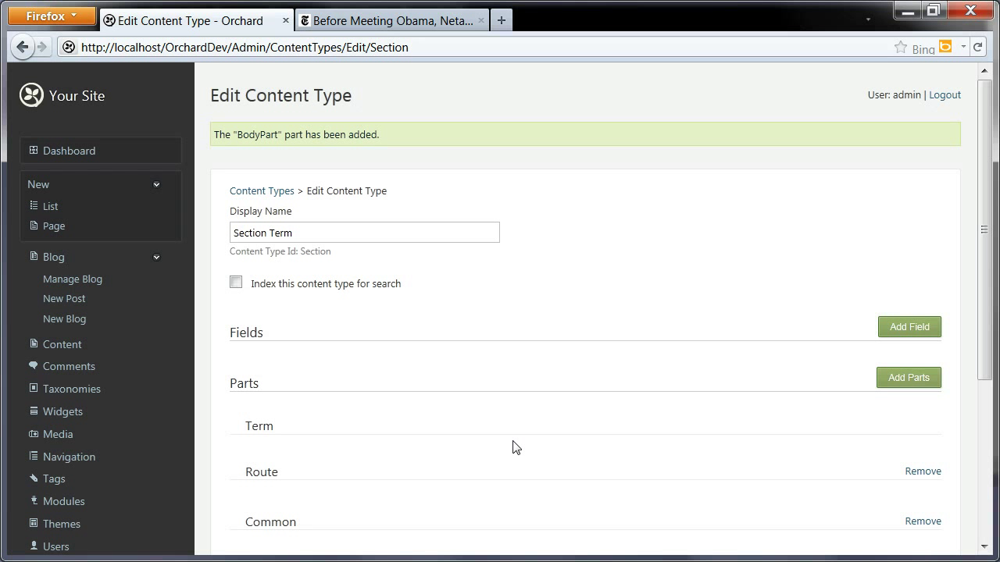
pyautogui.scroll(-4, 467, 442)
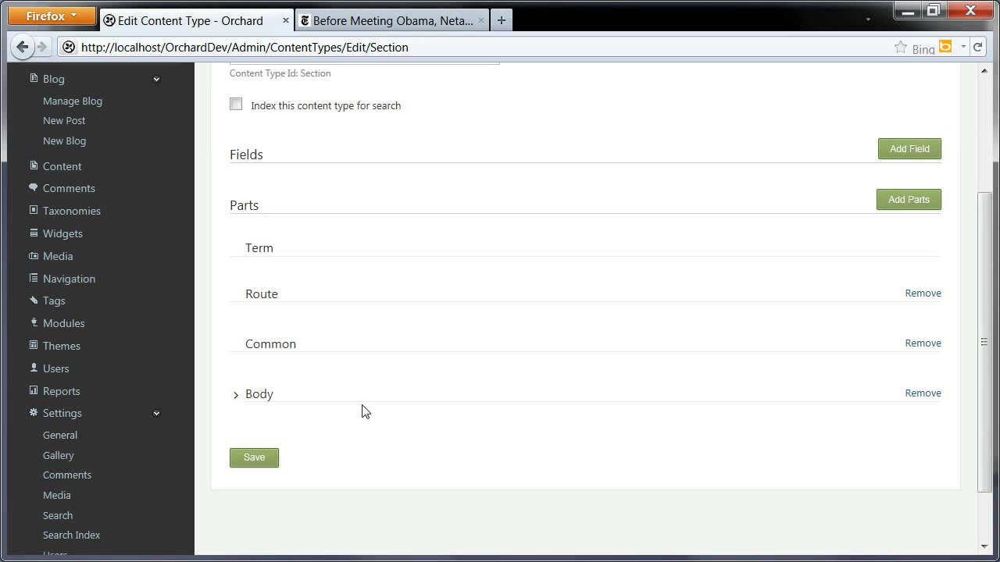
# Step: Open the properties of the Africa term in the Section taxonomy's vocabulary and look over its Body editor
pyautogui.scroll(4, 364, 412)
pyautogui.click(47, 390)
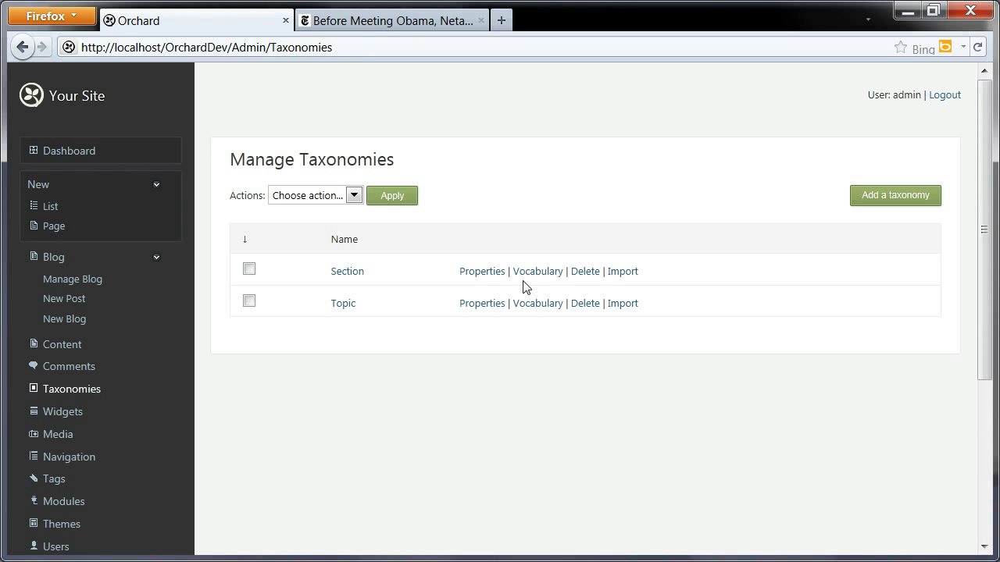
pyautogui.click(534, 274)
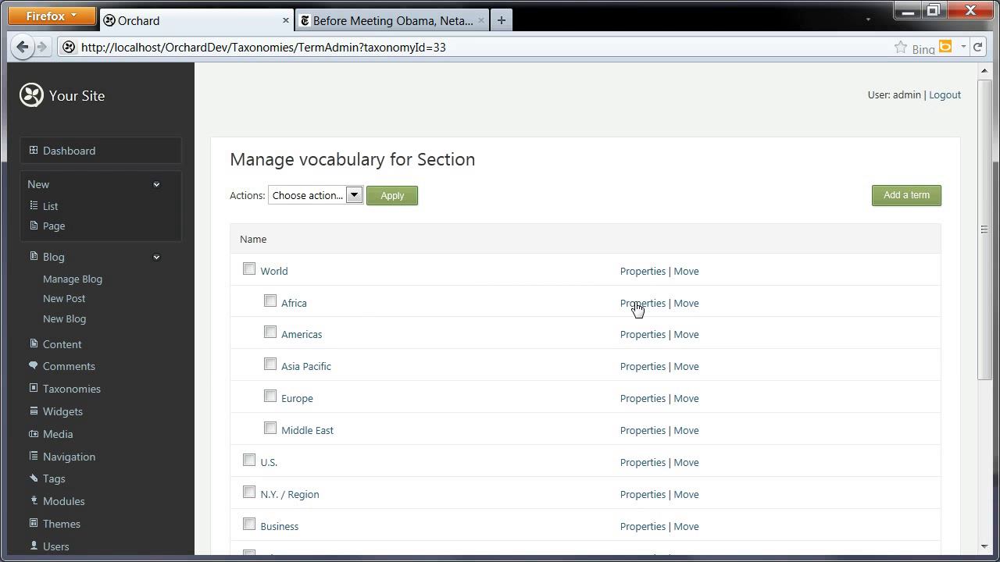
pyautogui.click(636, 306)
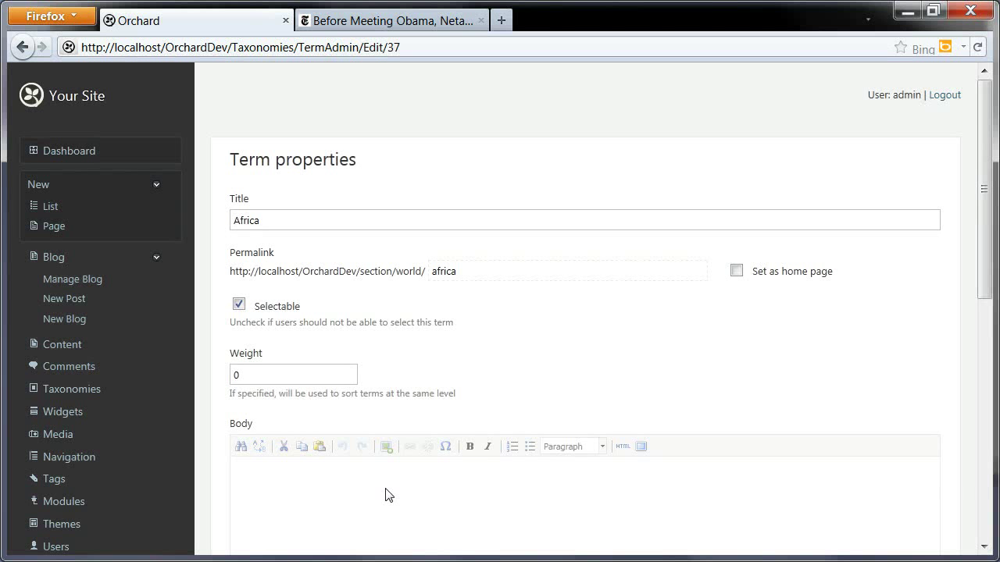
pyautogui.scroll(-4, 370, 475)
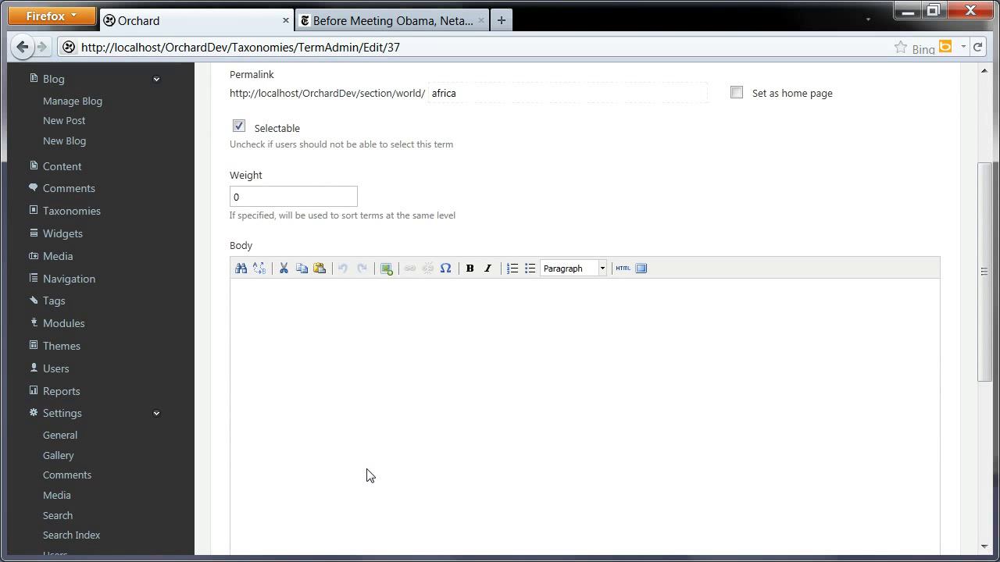
pyautogui.scroll(-4, 369, 476)
pyautogui.scroll(6, 368, 474)
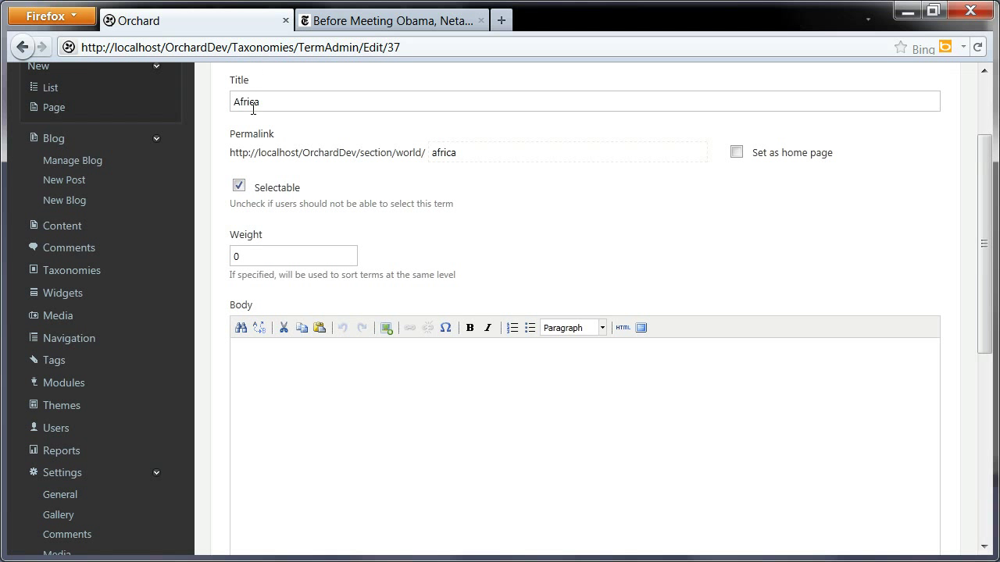
# Step: Search the web for "africa" in a new browser tab and copy the opening paragraph of the Wikipedia article
pyautogui.click(500, 20)
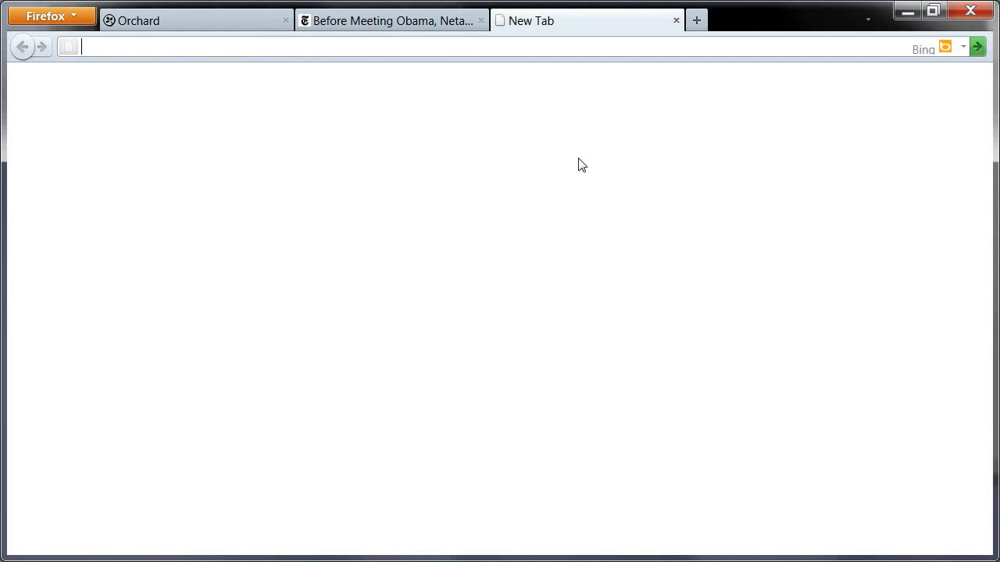
pyautogui.write('africa')
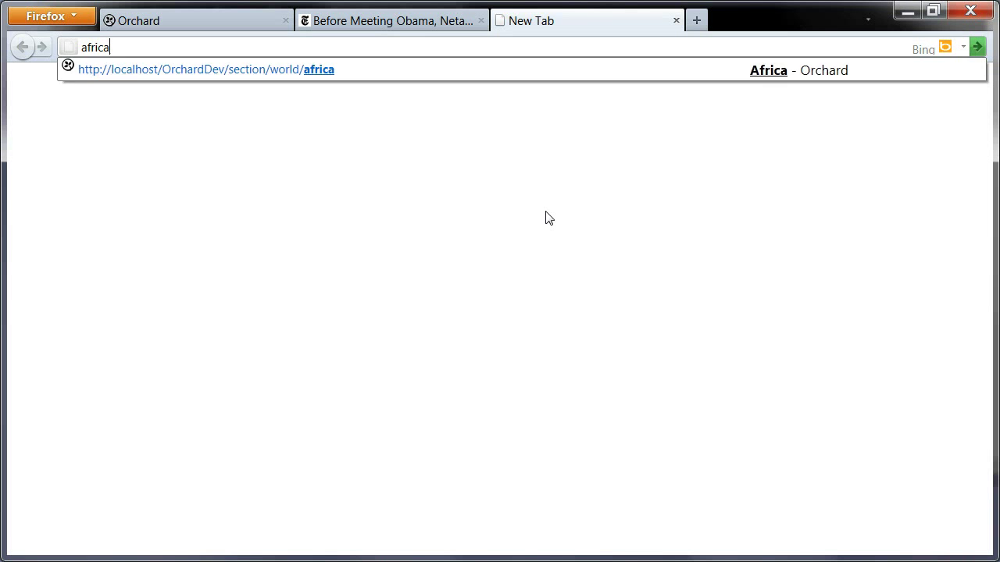
pyautogui.press('Return')
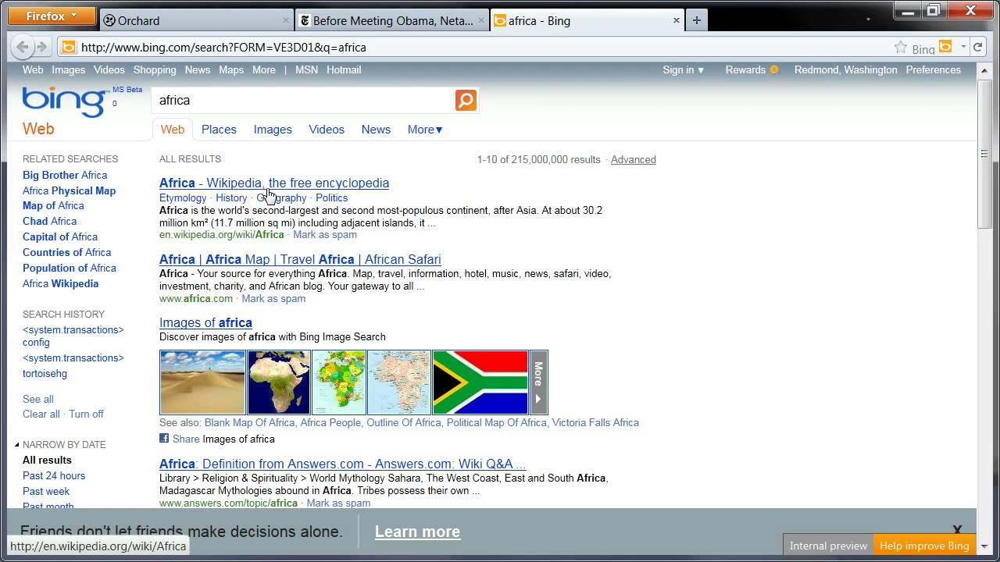
pyautogui.click(269, 186)
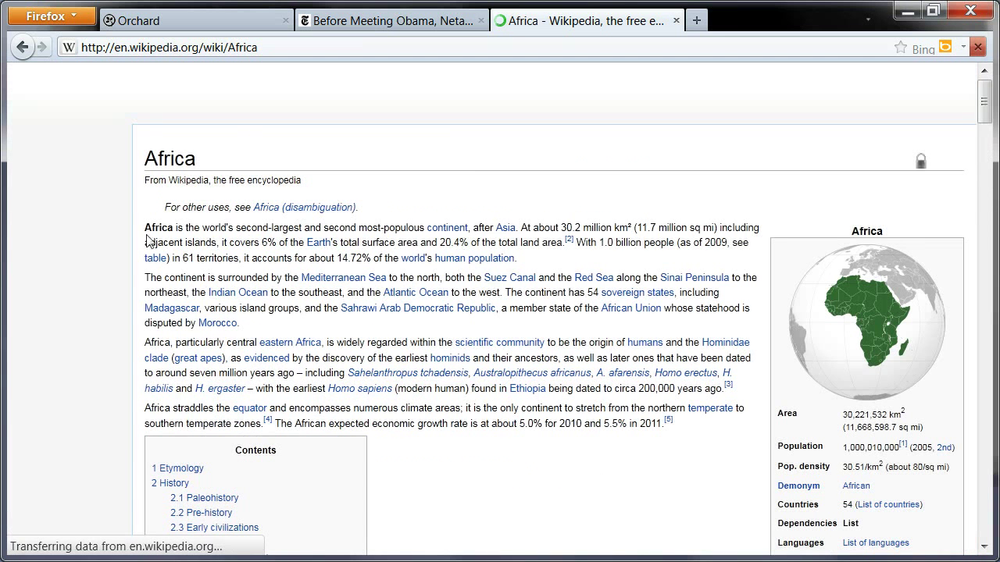
pyautogui.moveTo(145, 227); pyautogui.dragTo(559, 266)
pyautogui.hotkey('ctrl', 'c')
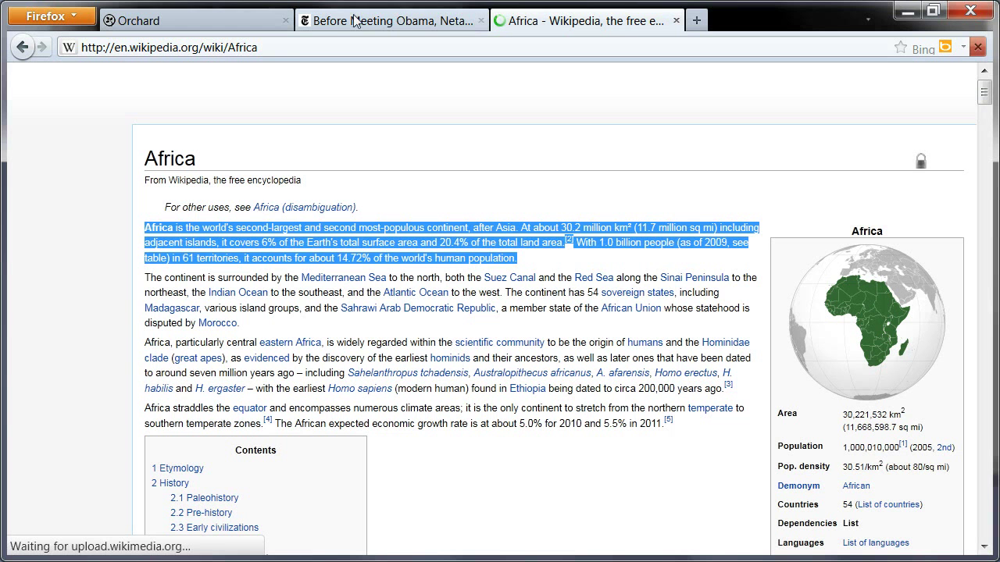
# Step: Paste the copied Wikipedia paragraph into the Africa term's body and save the term
pyautogui.click(211, 19)
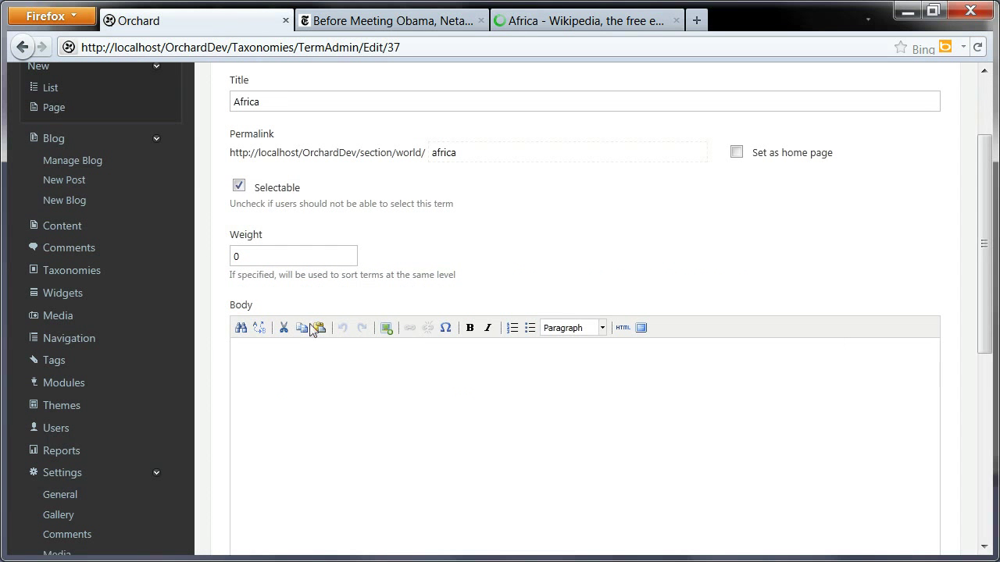
pyautogui.click(307, 371)
pyautogui.hotkey('ctrl', 'v')
pyautogui.scroll(-5, 423, 491)
pyautogui.scroll(-3, 309, 532)
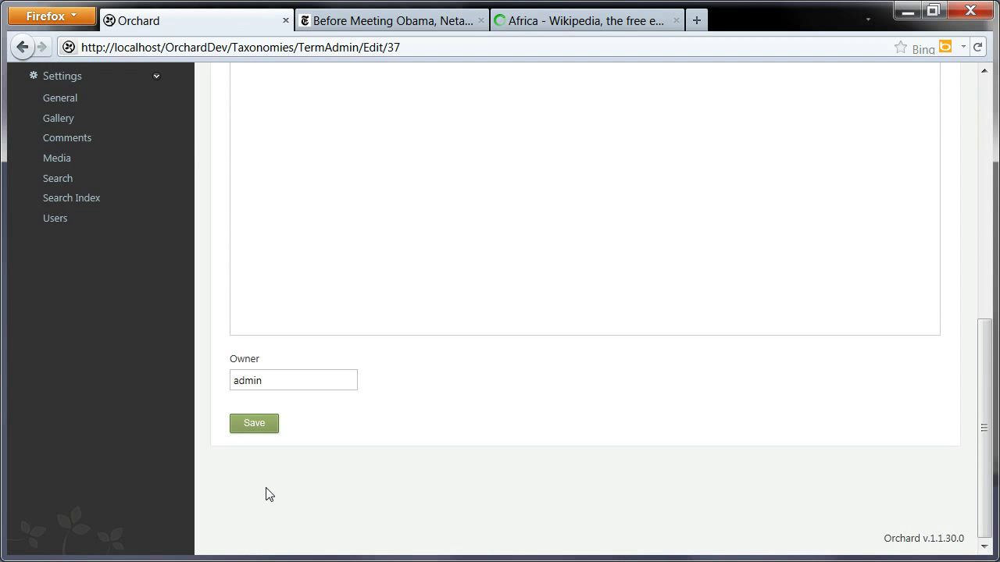
pyautogui.click(247, 428)
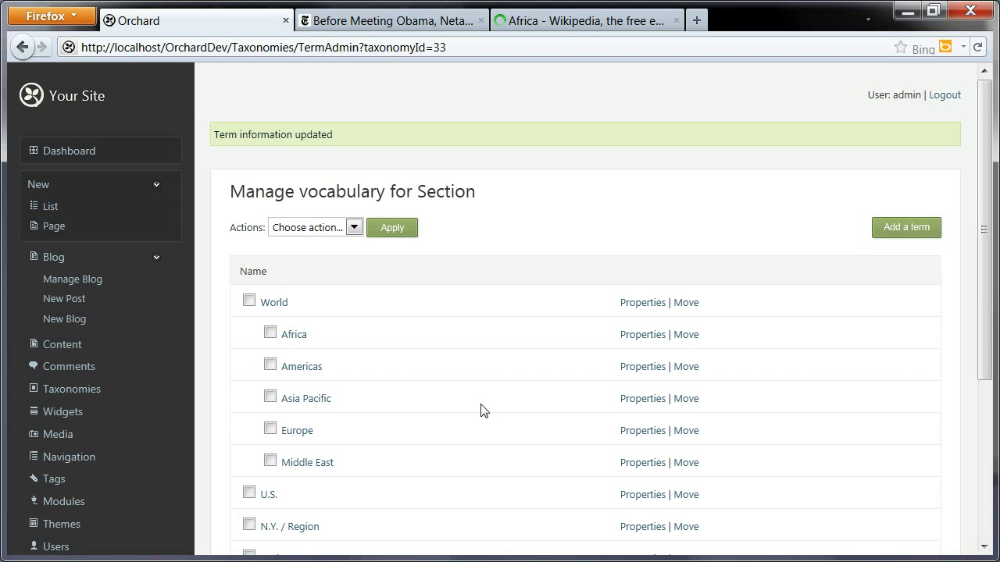
# Step: Open the Africa section page on the public site through the section widget and check its description
pyautogui.click(74, 100)
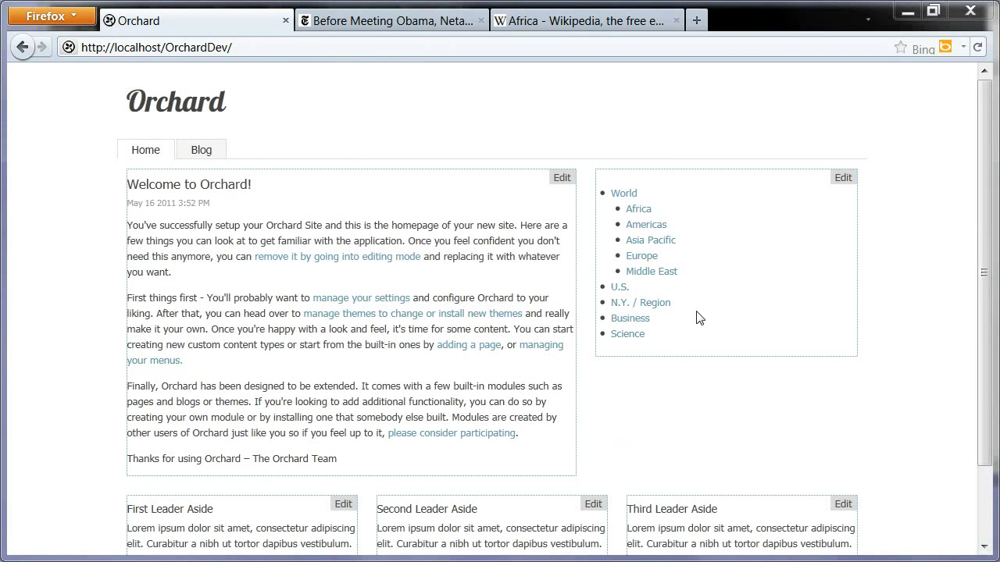
pyautogui.click(642, 212)
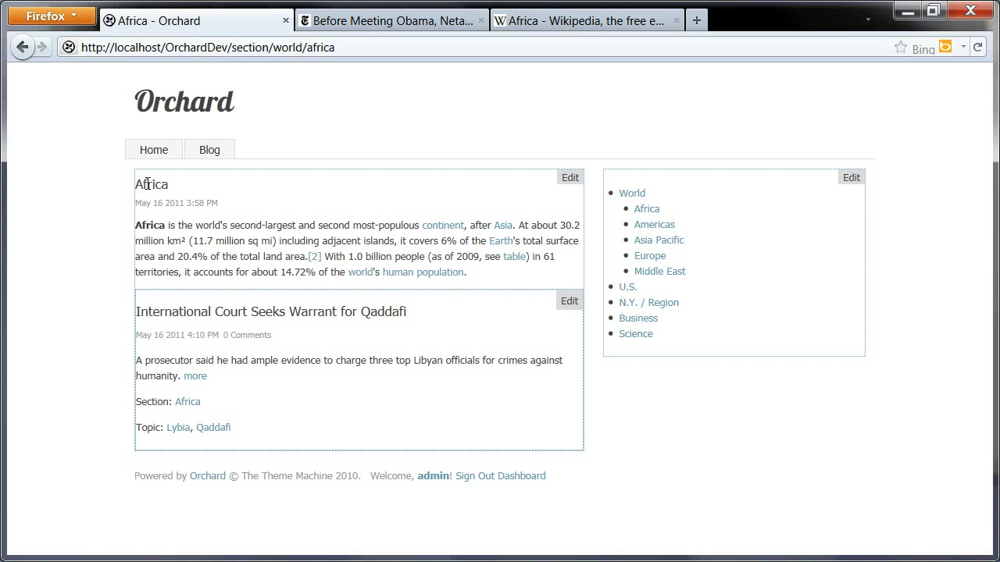
pyautogui.moveTo(143, 185); pyautogui.dragTo(501, 274)
pyautogui.click(500, 274)
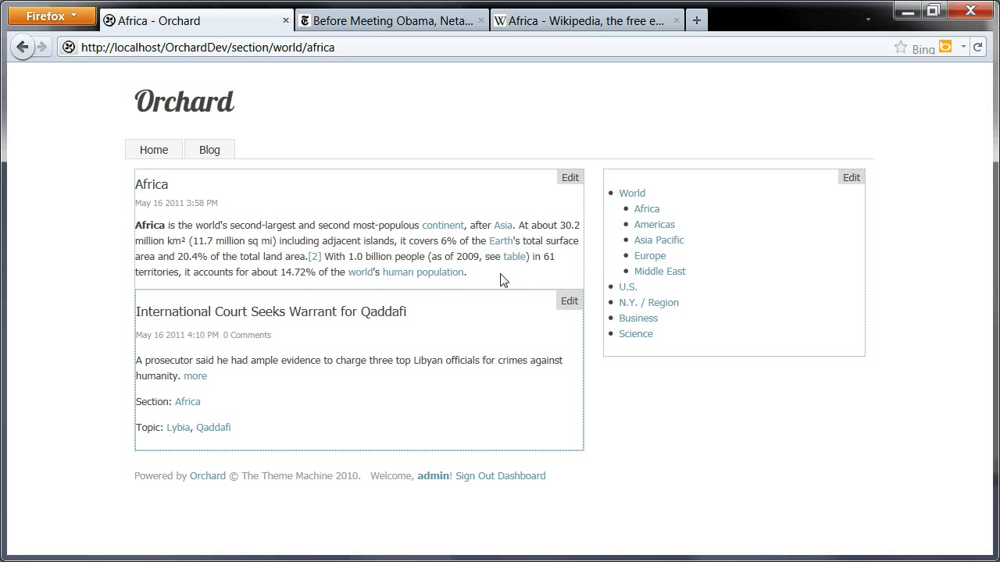